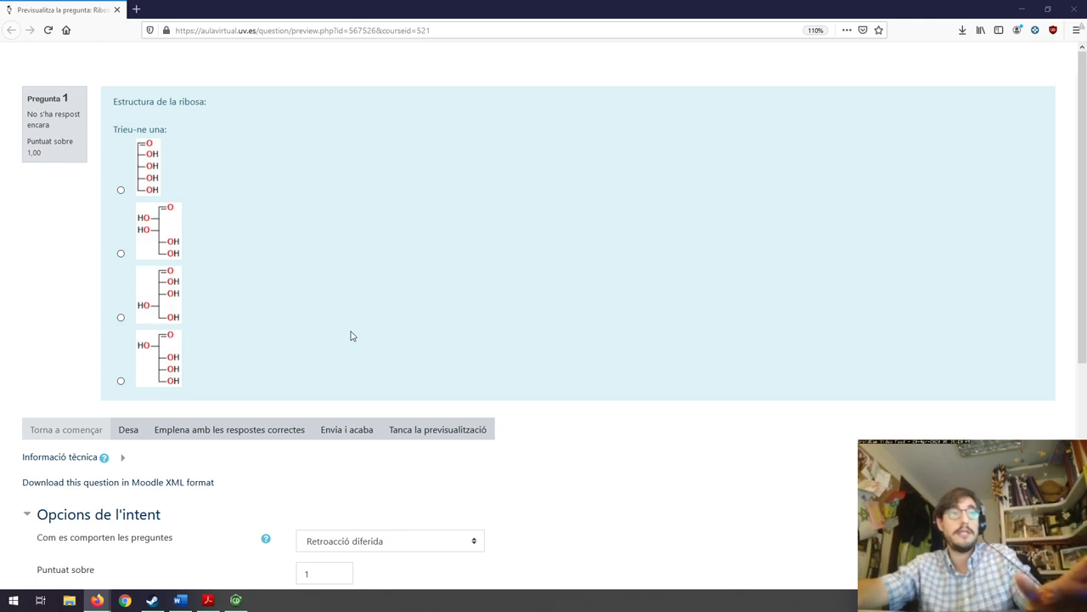
Choose the third structure as the answer in the ribose question preview and close the preview
{"action": "key", "text": "ctrl+plus"}
{"action": "key", "text": "ctrl+plus"}
{"action": "key", "text": "ctrl+plus"}
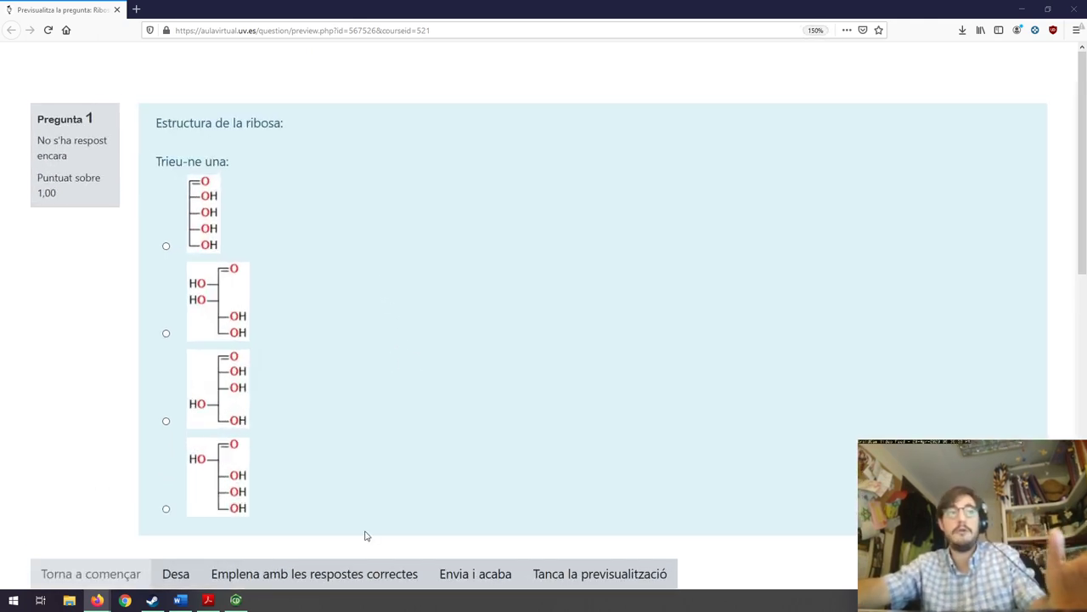
{"action": "left_click", "coordinate": [167, 424]}
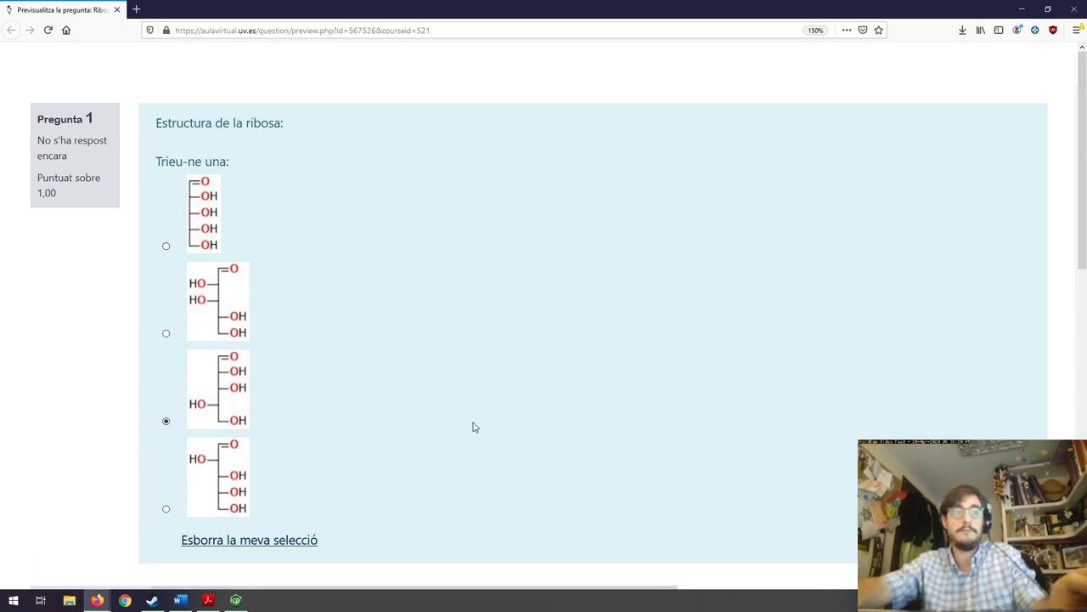
{"action": "key", "text": "ctrl+minus"}
{"action": "key", "text": "ctrl+minus"}
{"action": "key", "text": "ctrl+minus"}
{"action": "key", "text": "ctrl+minus"}
{"action": "left_click", "coordinate": [400, 416]}
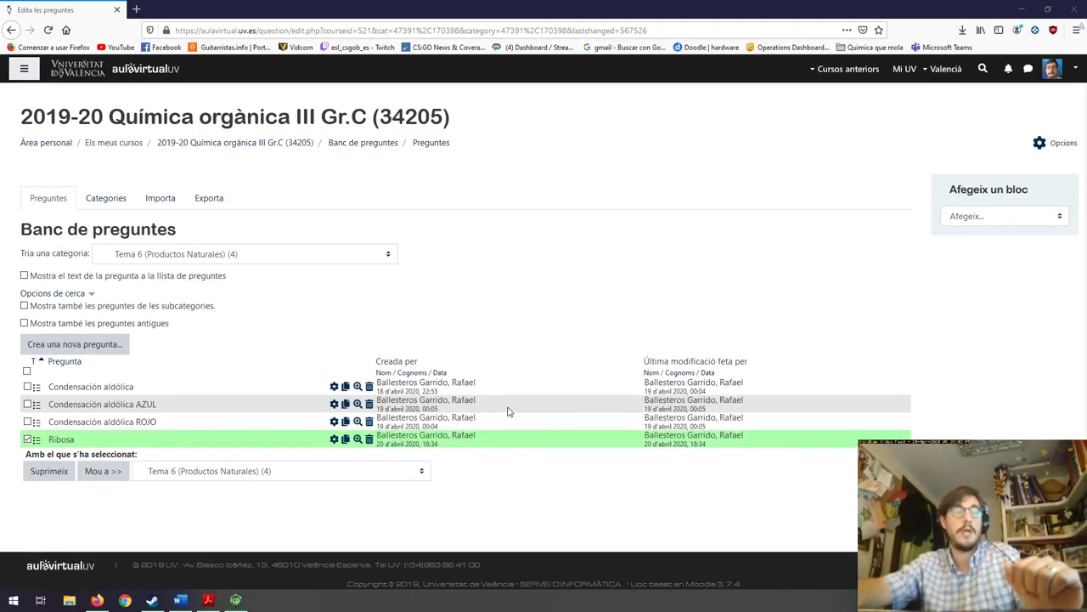
Add a multiple-choice question (Opció múltiple) to the Tema 6 question bank and name it "[OX] Sugar"
{"action": "left_click", "coordinate": [81, 344]}
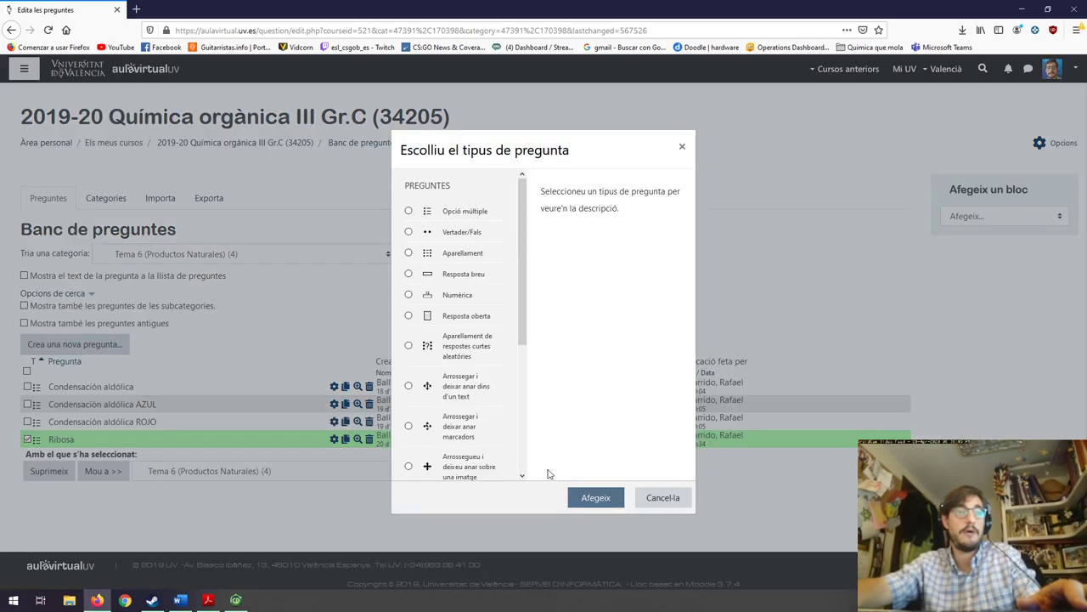
{"action": "left_click", "coordinate": [441, 218]}
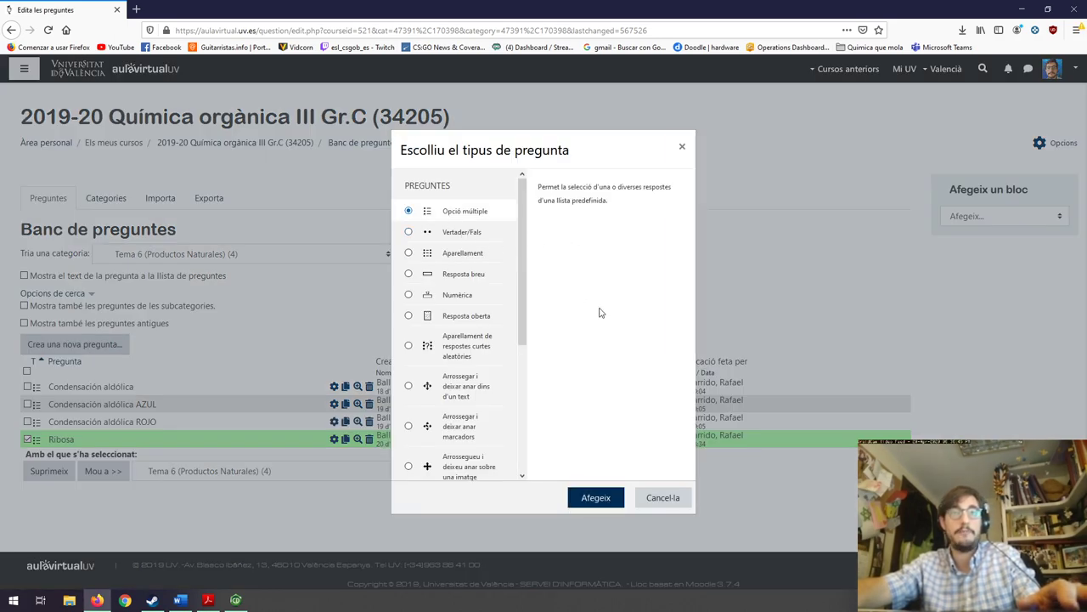
{"action": "left_click", "coordinate": [615, 504]}
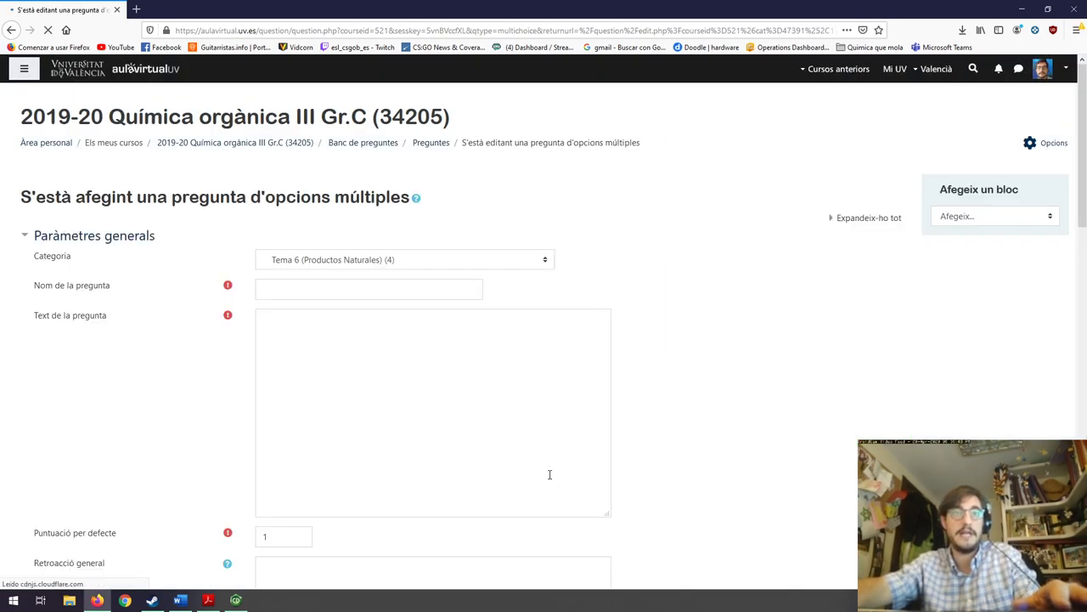
{"action": "left_click", "coordinate": [308, 290]}
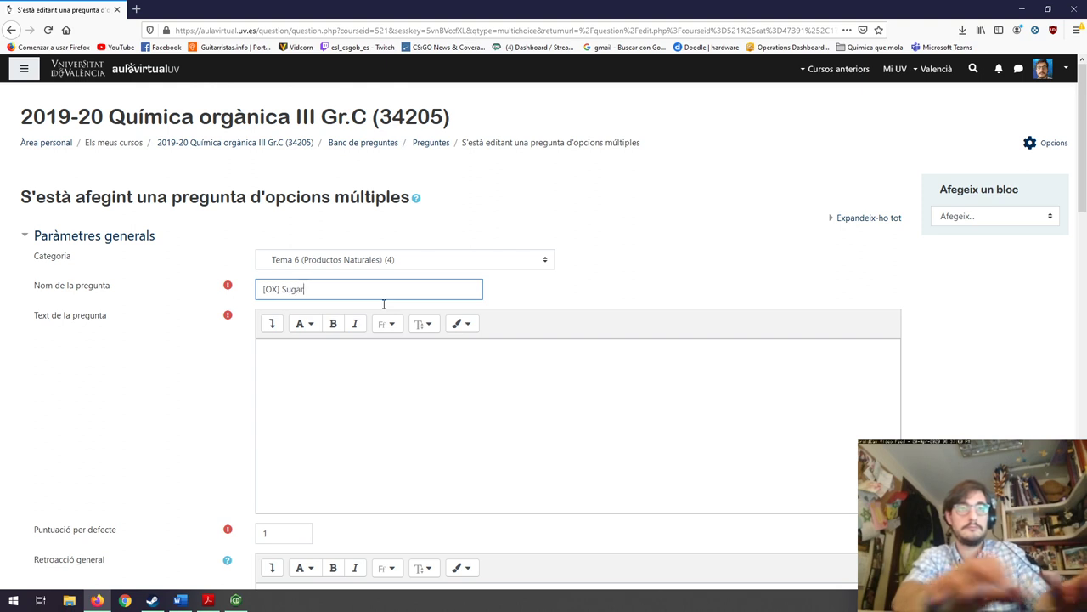
{"action": "left_click", "coordinate": [383, 400]}
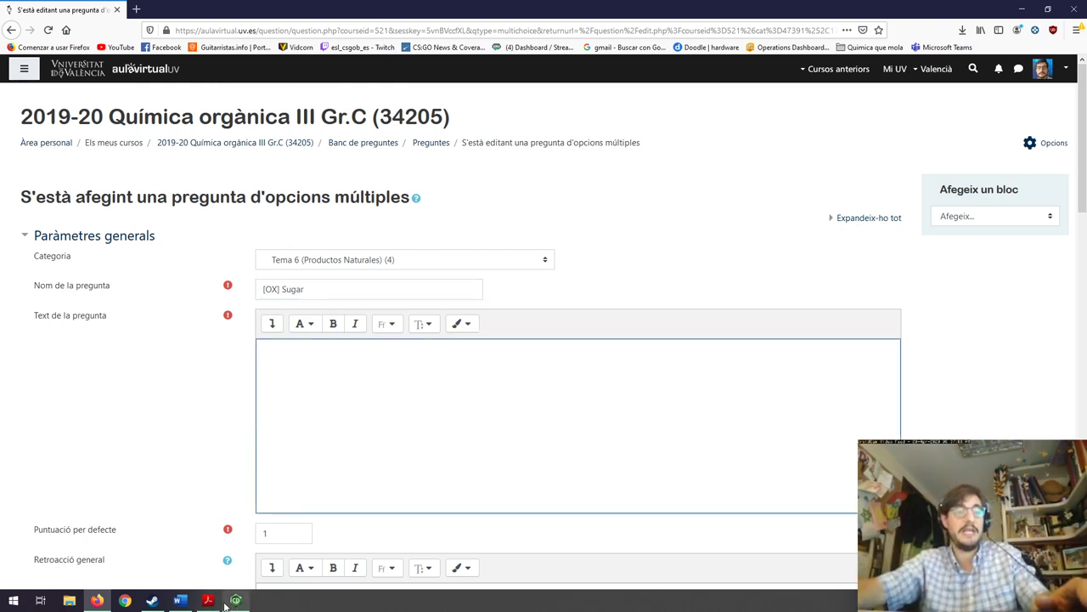
Switch to ChemDraw and move the existing sugar structure up toward the upper-left area of the page
{"action": "mouse_move", "coordinate": [236, 603]}
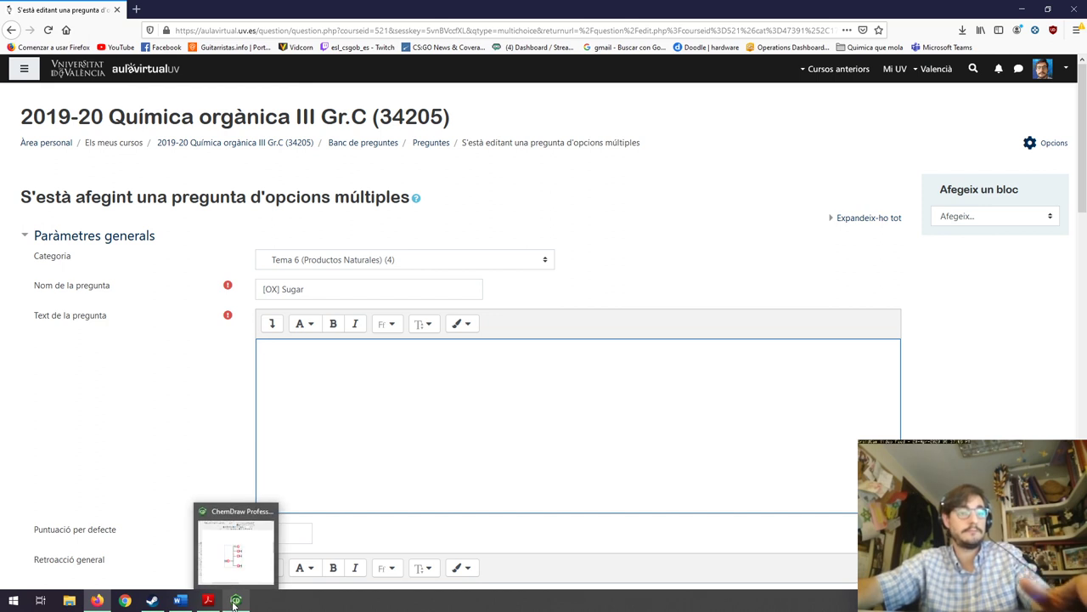
{"action": "left_click", "coordinate": [235, 602]}
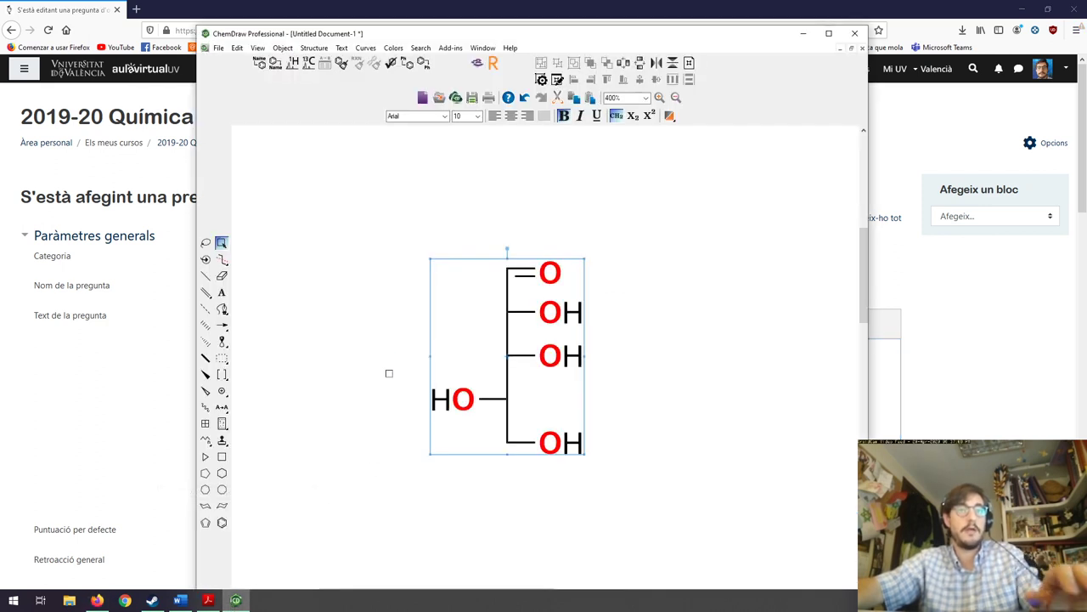
{"action": "key", "text": "ctrl+0"}
{"action": "key", "text": "ctrl+]"}
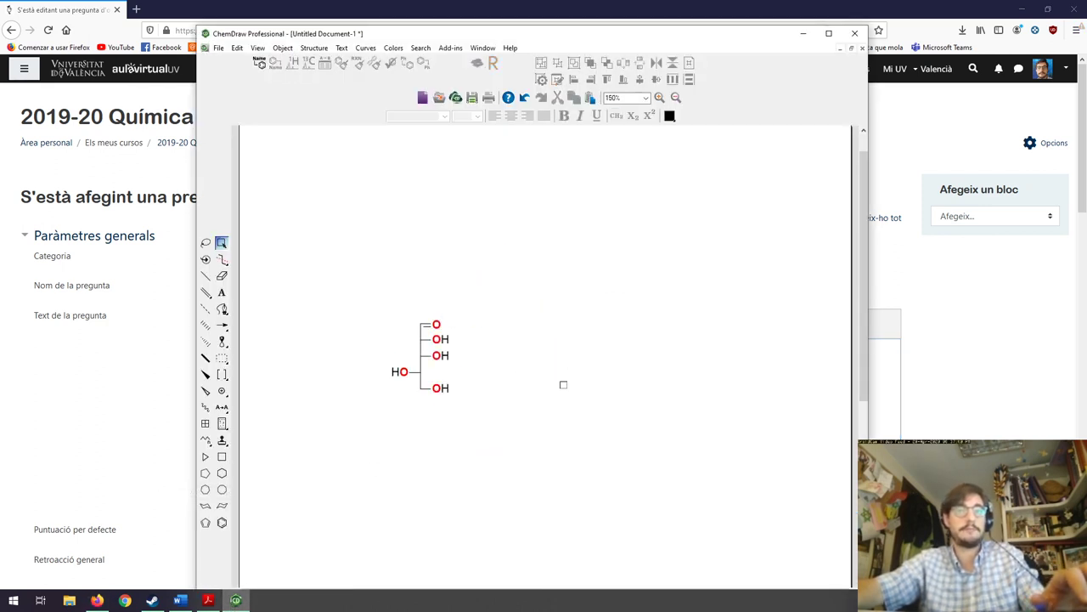
{"action": "left_click_drag", "start_coordinate": [539, 413], "coordinate": [393, 270]}
{"action": "left_click_drag", "start_coordinate": [414, 351], "coordinate": [357, 260]}
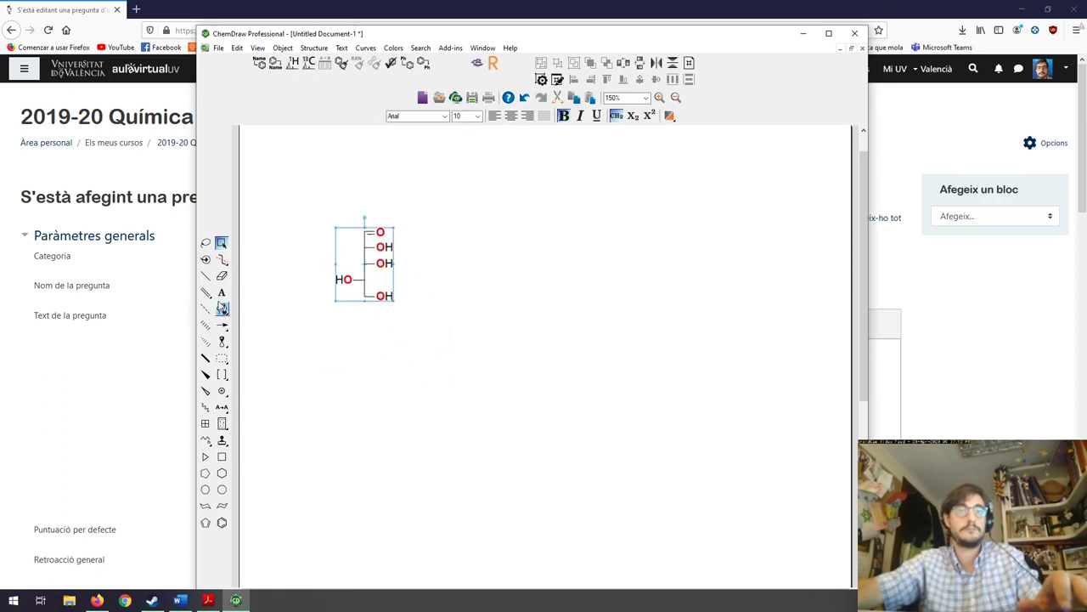
Add the text label "A" beneath the sugar structure
{"action": "left_click", "coordinate": [220, 292]}
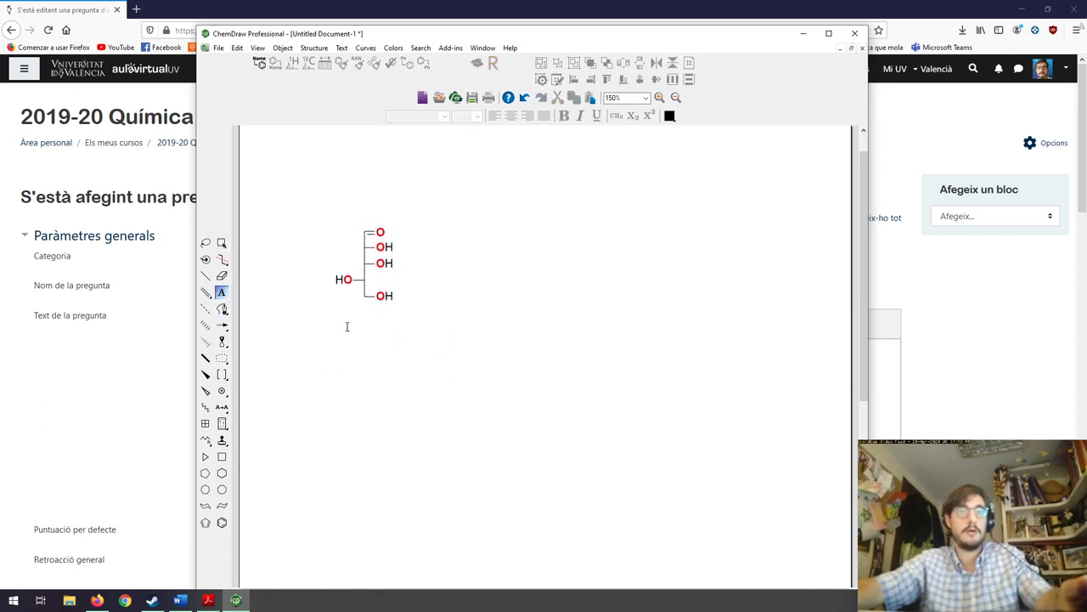
{"action": "left_click", "coordinate": [355, 330]}
{"action": "type", "text": "A"}
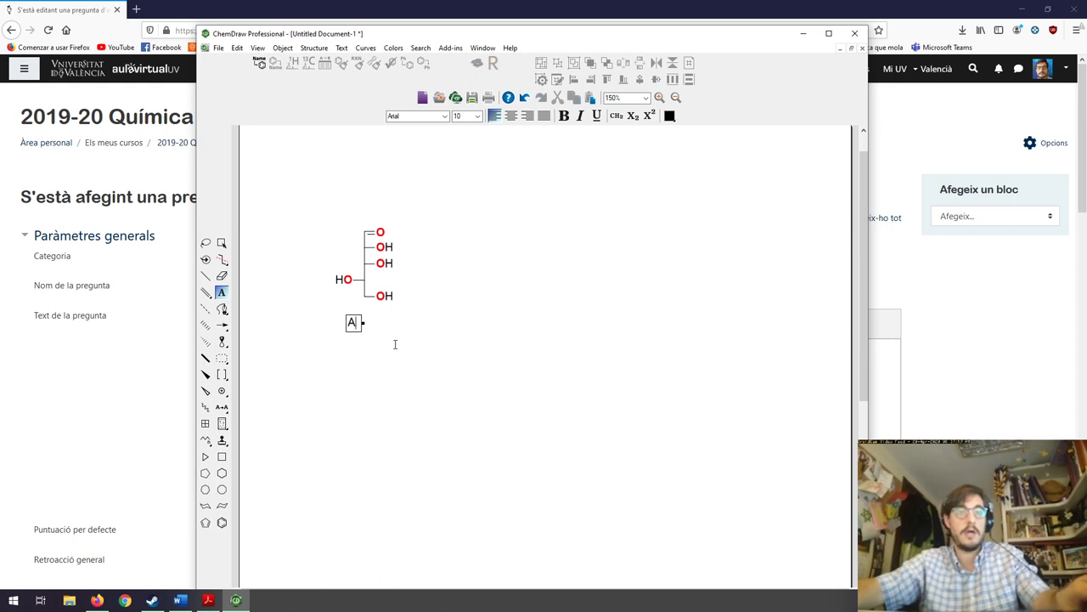
Duplicate structure A with its label to its right and flip the copy's second hydroxyl from the top to the left side
{"action": "left_click", "coordinate": [222, 243]}
{"action": "left_click_drag", "start_coordinate": [303, 195], "coordinate": [436, 348]}
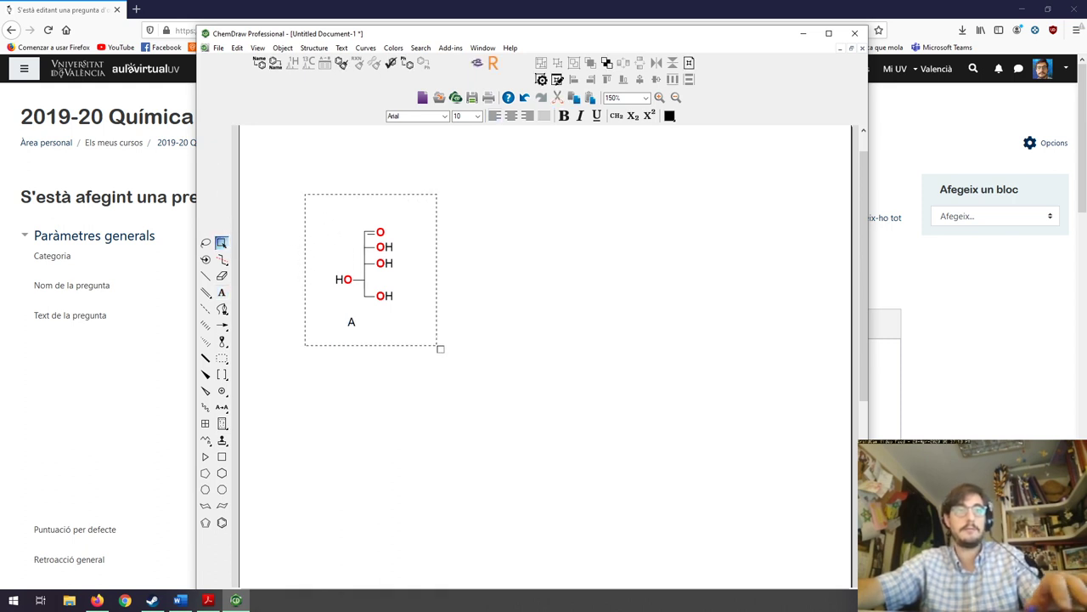
{"action": "key", "text": "ctrl+c"}
{"action": "key", "text": "ctrl+v"}
{"action": "mouse_move", "coordinate": [443, 283]}
{"action": "left_mouse_down"}
{"action": "mouse_move", "coordinate": [528, 280]}
{"action": "mouse_move", "coordinate": [444, 270]}
{"action": "left_mouse_up"}
{"action": "left_click", "coordinate": [532, 323]}
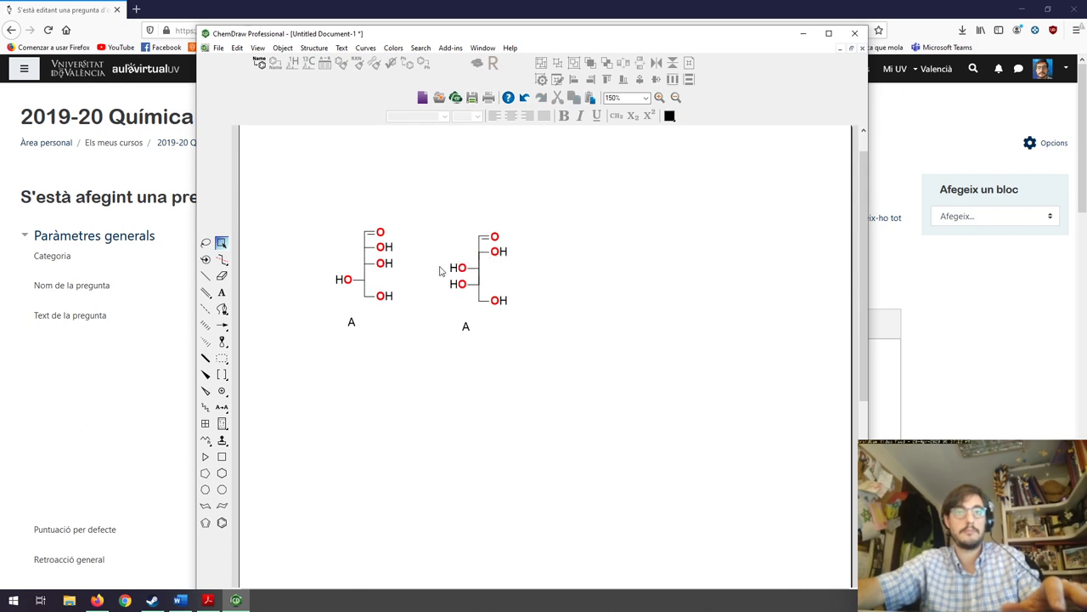
Relabel the copied structure as "B" and adjust the placement of the structure and its label beside structure A
{"action": "double_click", "coordinate": [468, 326]}
{"action": "type", "text": "B"}
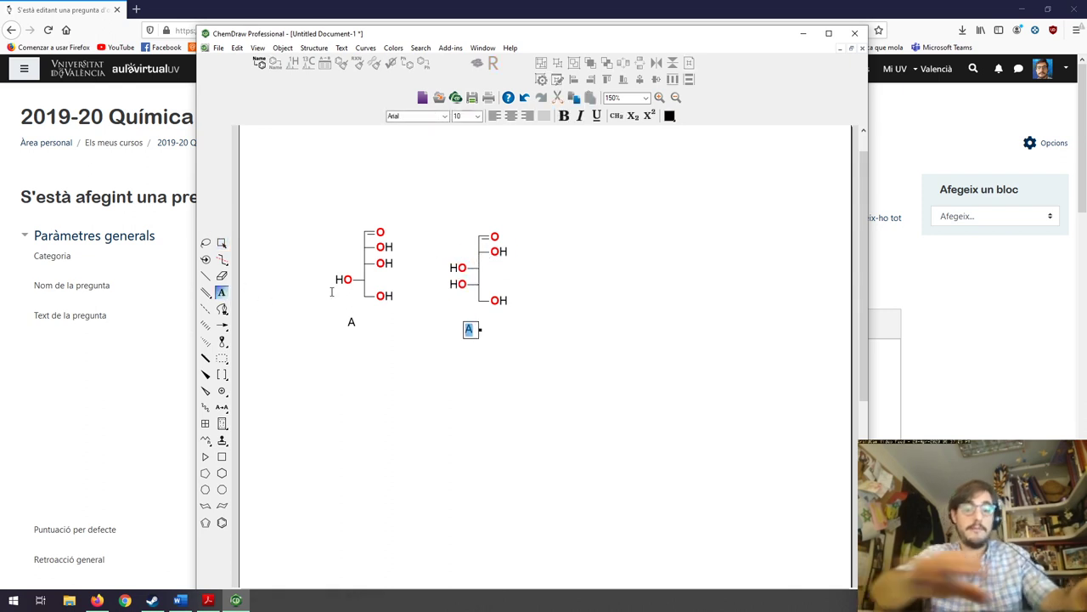
{"action": "left_click", "coordinate": [224, 246]}
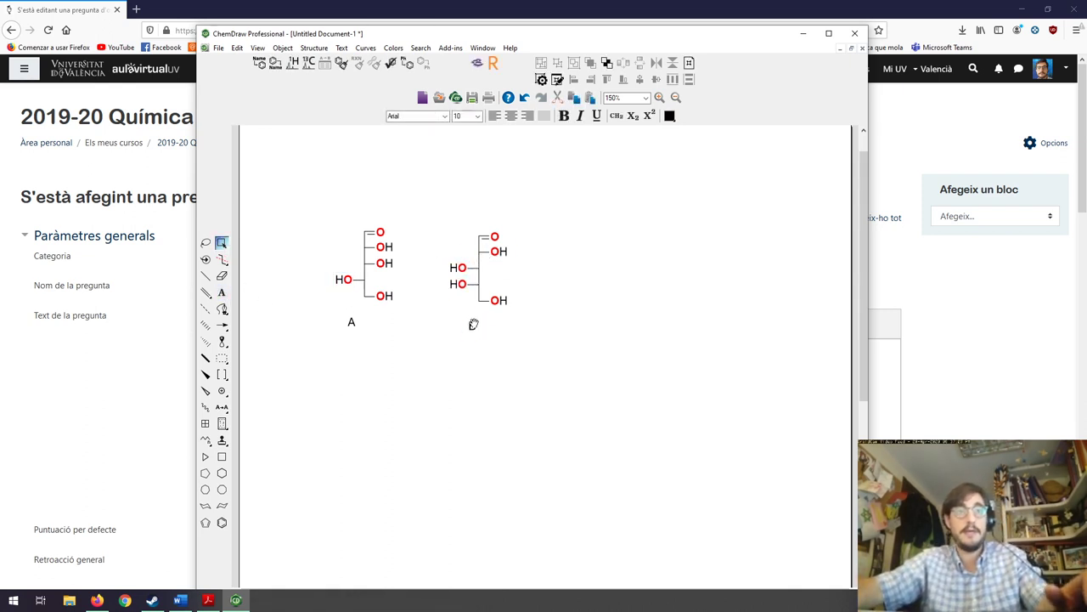
{"action": "left_click_drag", "start_coordinate": [537, 353], "coordinate": [417, 202]}
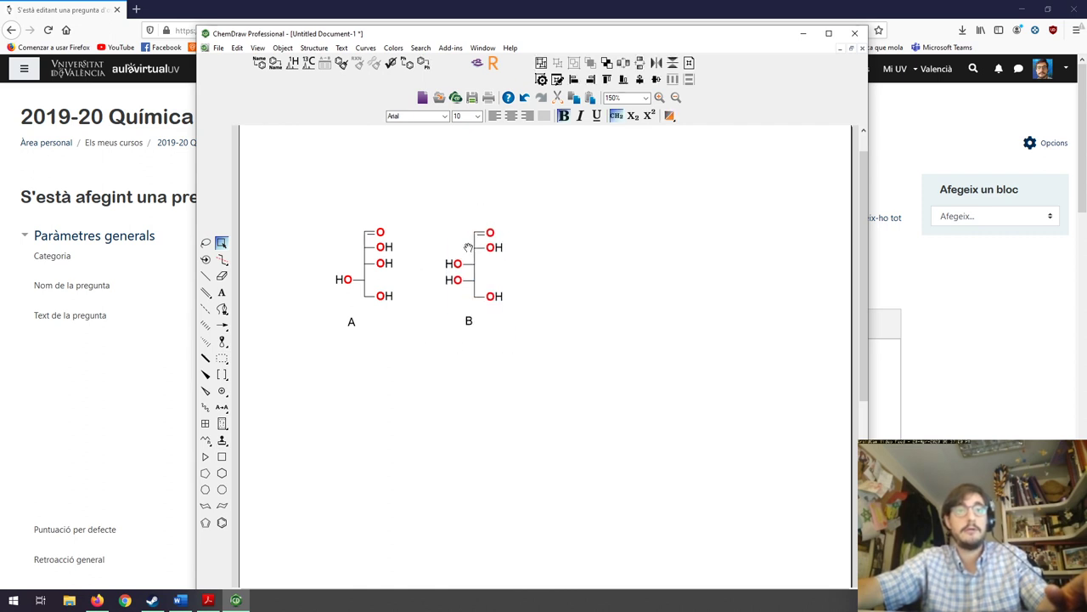
{"action": "left_click_drag", "start_coordinate": [474, 251], "coordinate": [466, 252]}
{"action": "left_click_drag", "start_coordinate": [466, 329], "coordinate": [473, 329]}
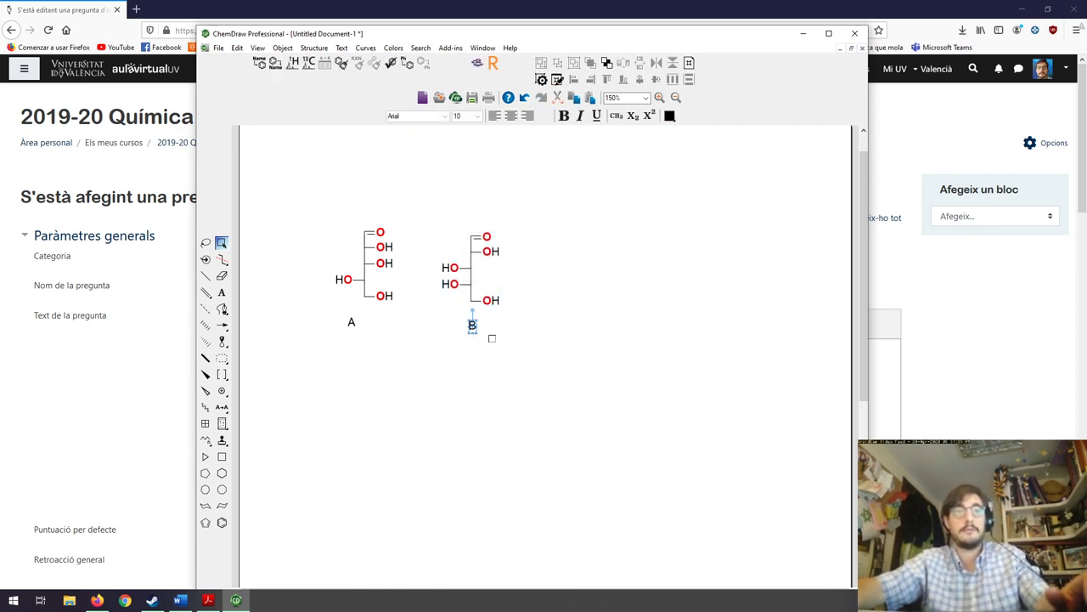
Duplicate structure B to its right as structure "C", with the copy's second hydroxyl flipped to the right side
{"action": "left_click_drag", "start_coordinate": [484, 281], "coordinate": [586, 276]}
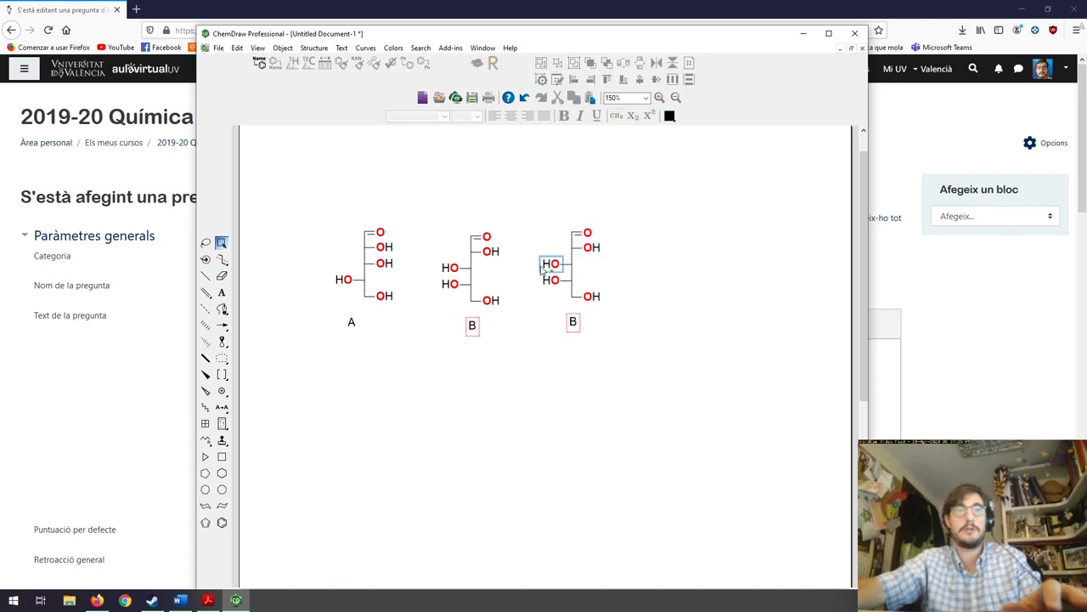
{"action": "left_click_drag", "start_coordinate": [551, 264], "coordinate": [611, 268]}
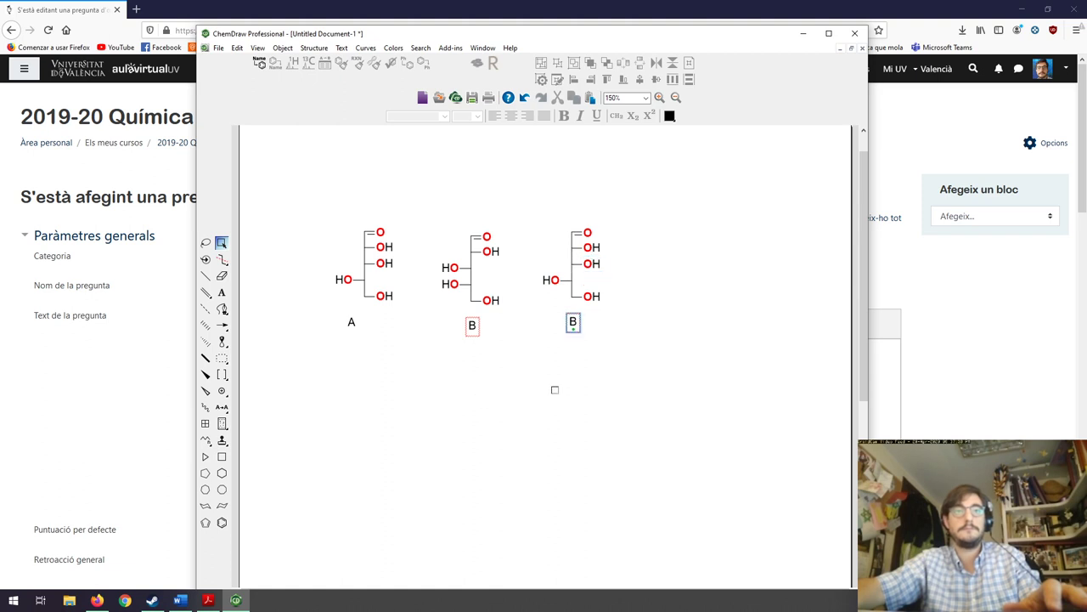
{"action": "left_click", "coordinate": [220, 292]}
{"action": "left_click", "coordinate": [573, 321]}
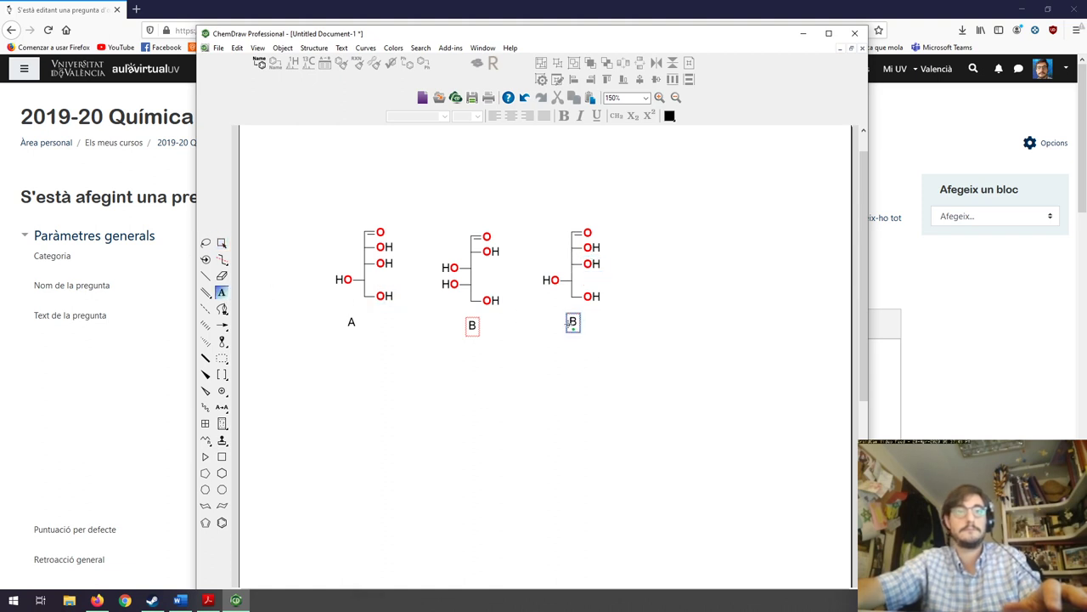
{"action": "double_click", "coordinate": [572, 321]}
{"action": "type", "text": "C"}
Duplicate structure C with its label to its right and relabel the copy as "D"
{"action": "left_click", "coordinate": [221, 242]}
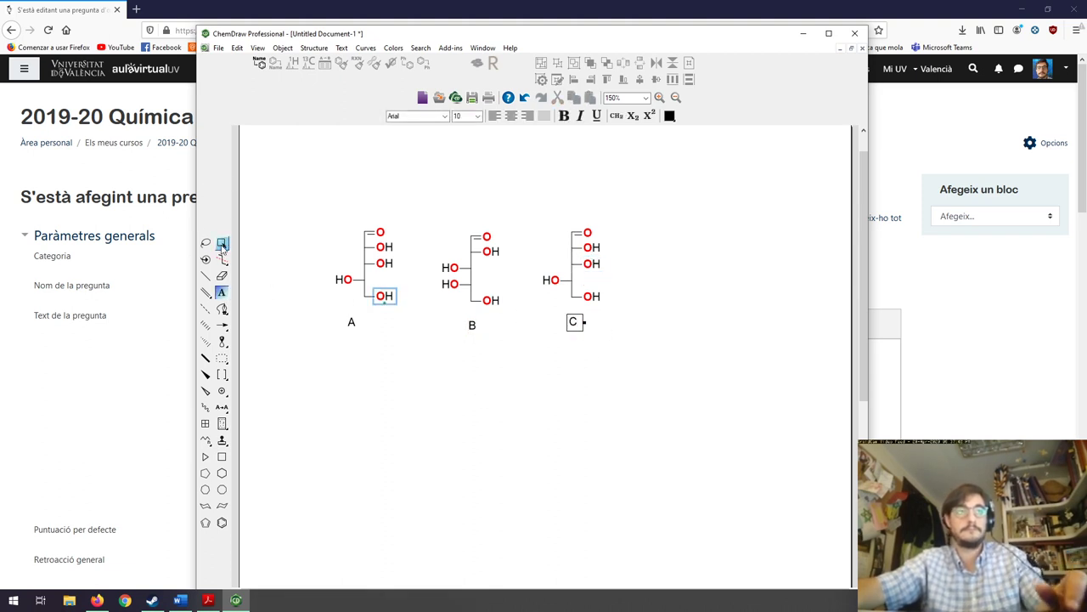
{"action": "left_click_drag", "start_coordinate": [646, 353], "coordinate": [493, 182]}
{"action": "left_click_drag", "start_coordinate": [589, 328], "coordinate": [696, 326]}
{"action": "double_click", "coordinate": [681, 320]}
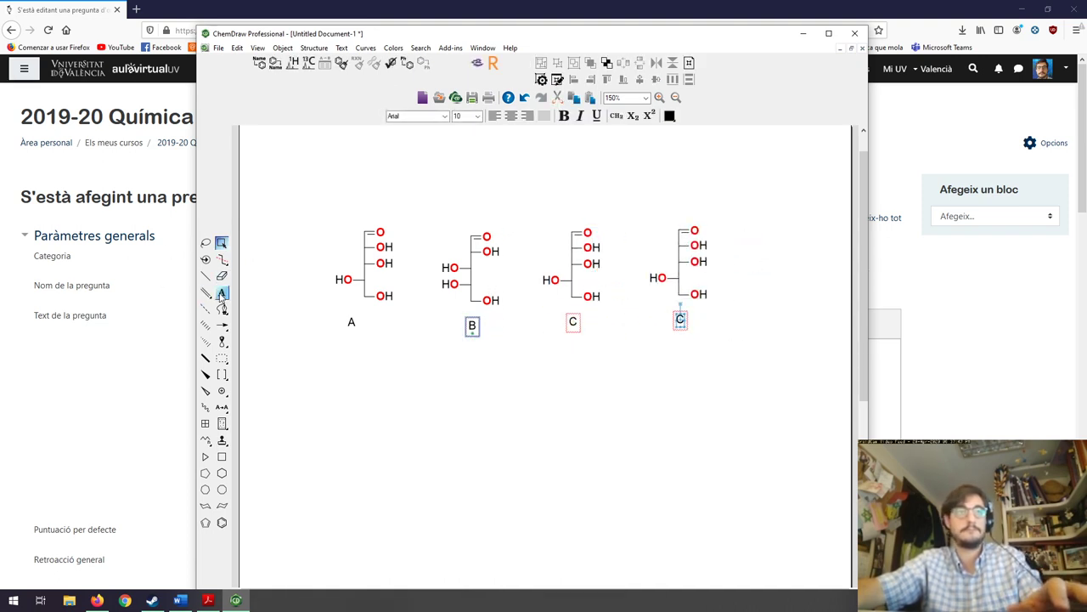
{"action": "type", "text": "D"}
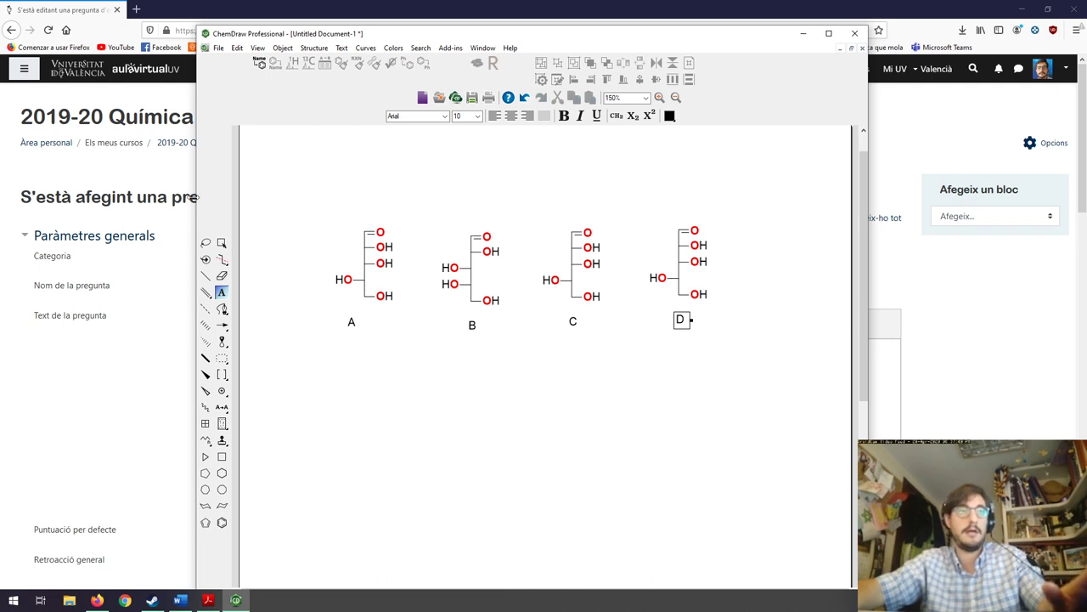
Flip structure B's third hydroxyl to the right side and structure C's top hydroxyl to the left side
{"action": "left_click", "coordinate": [221, 242]}
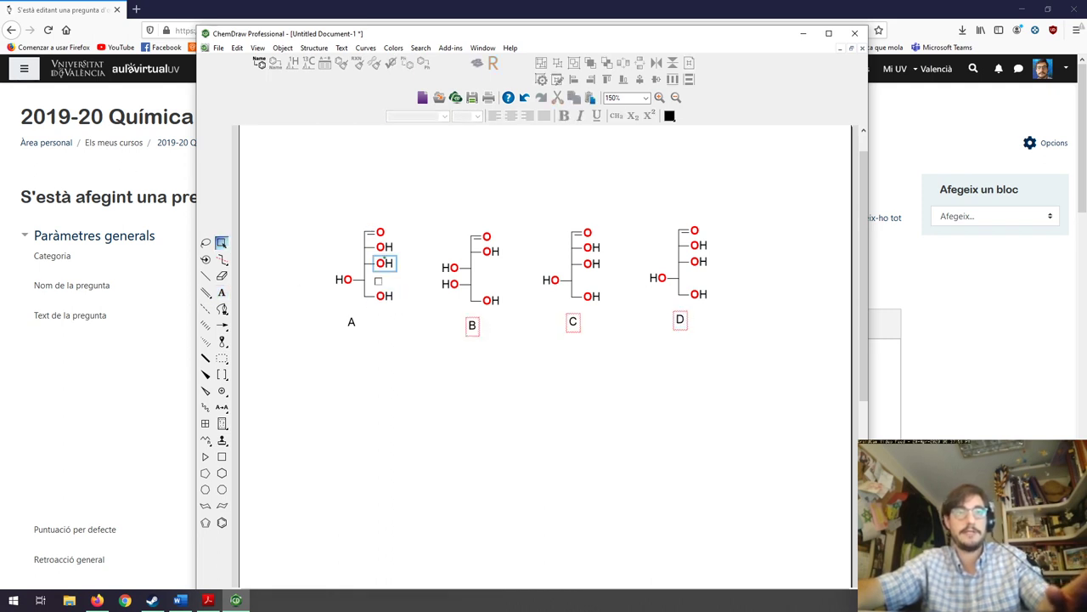
{"action": "left_click", "coordinate": [449, 284]}
{"action": "left_click_drag", "start_coordinate": [449, 284], "coordinate": [491, 283]}
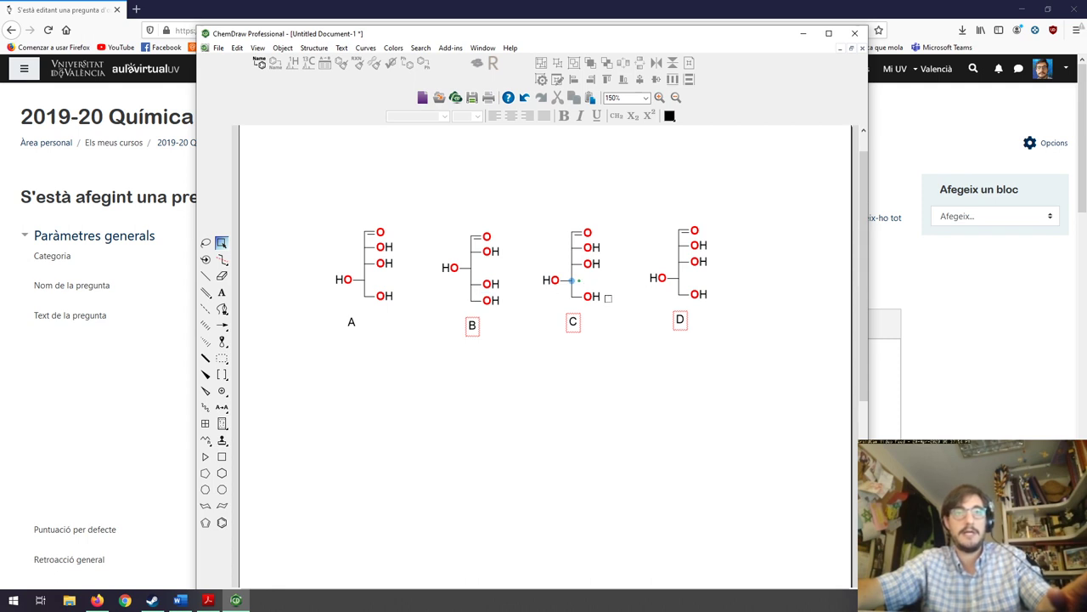
{"action": "left_click", "coordinate": [593, 247]}
{"action": "left_click_drag", "start_coordinate": [592, 247], "coordinate": [515, 252]}
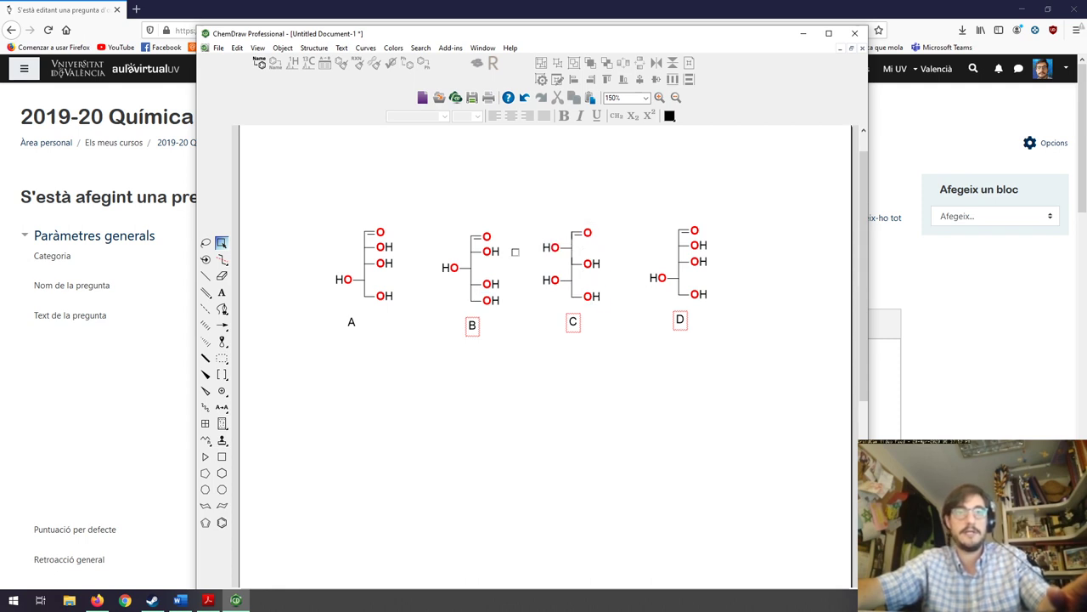
Shift label C slightly down and nudge structure B with its label slightly up and left
{"action": "left_click_drag", "start_coordinate": [573, 320], "coordinate": [576, 326]}
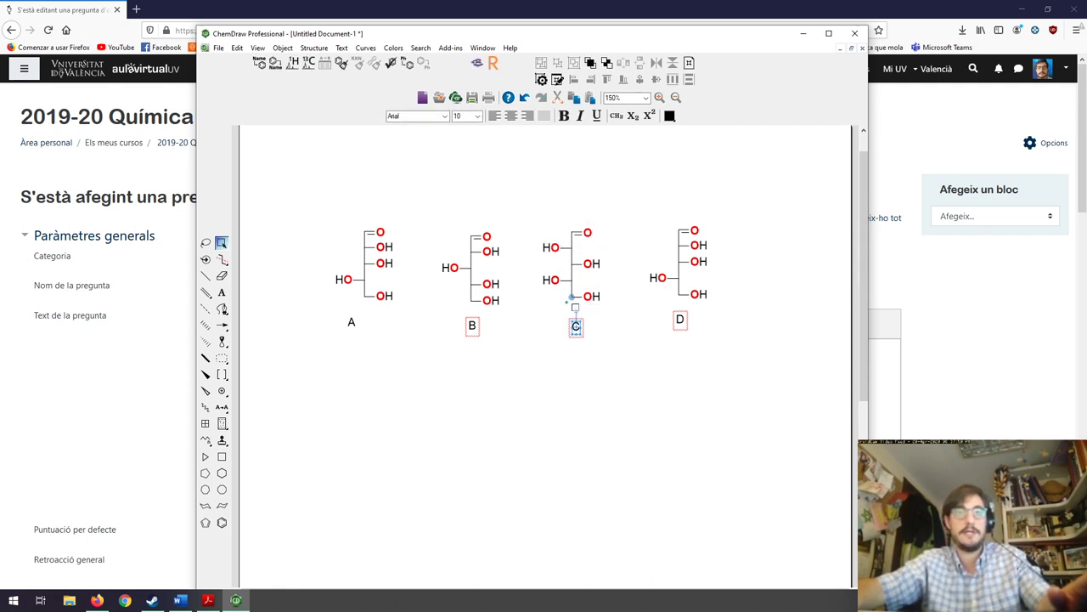
{"action": "left_click_drag", "start_coordinate": [427, 212], "coordinate": [518, 384]}
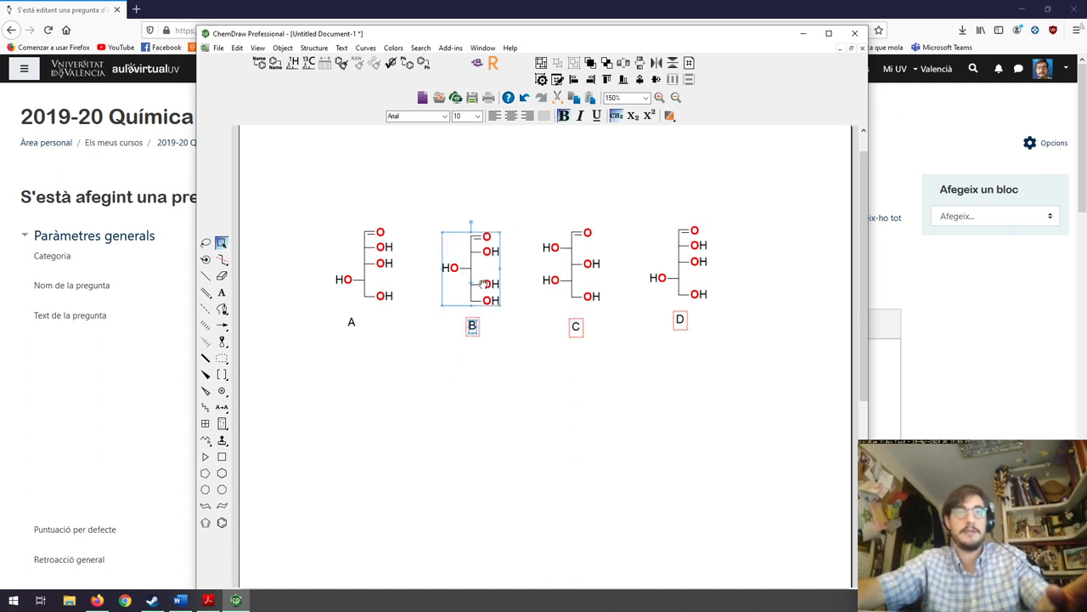
{"action": "left_click_drag", "start_coordinate": [483, 284], "coordinate": [480, 282]}
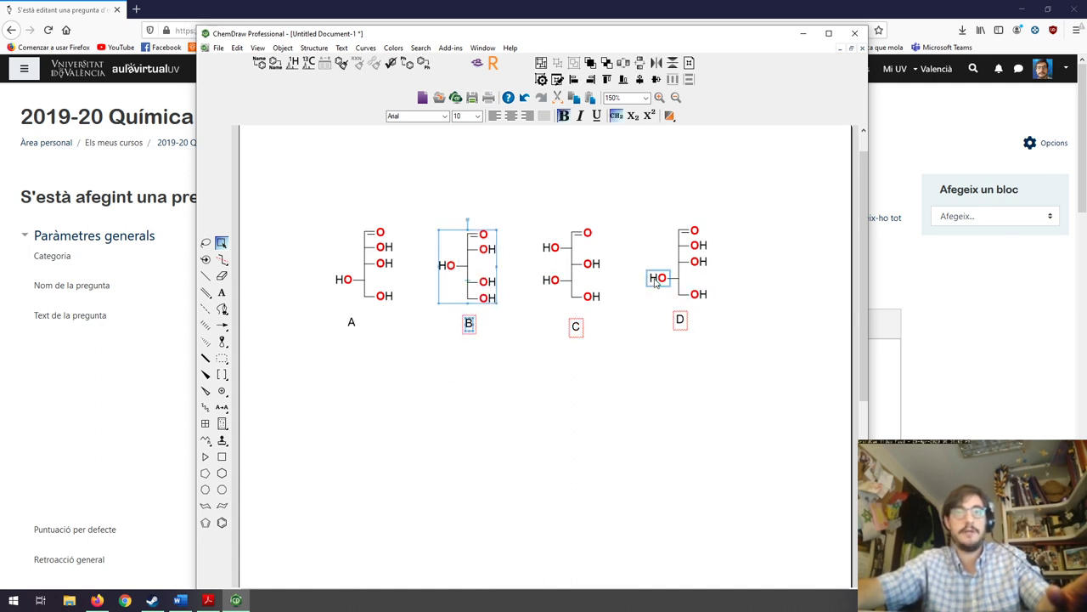
Flip structure D's second hydroxyl to the left side and reposition labels A, B, C and D beneath their structures
{"action": "mouse_move", "coordinate": [656, 280]}
{"action": "left_mouse_down"}
{"action": "mouse_move", "coordinate": [692, 270]}
{"action": "mouse_move", "coordinate": [701, 279]}
{"action": "mouse_move", "coordinate": [656, 261]}
{"action": "mouse_move", "coordinate": [640, 296]}
{"action": "mouse_move", "coordinate": [655, 281]}
{"action": "left_mouse_up"}
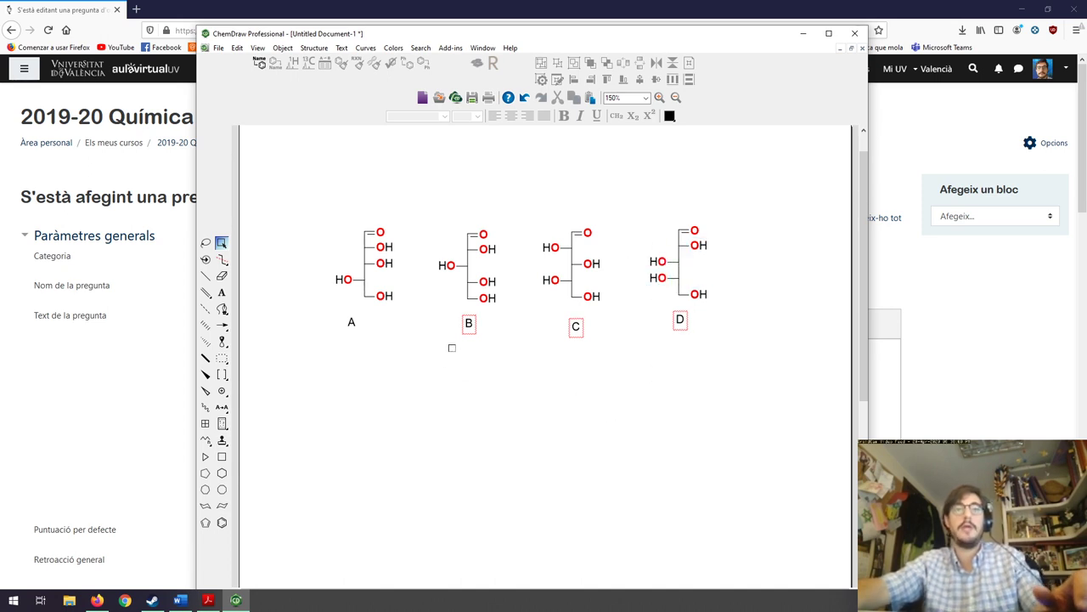
{"action": "left_click_drag", "start_coordinate": [469, 323], "coordinate": [470, 329]}
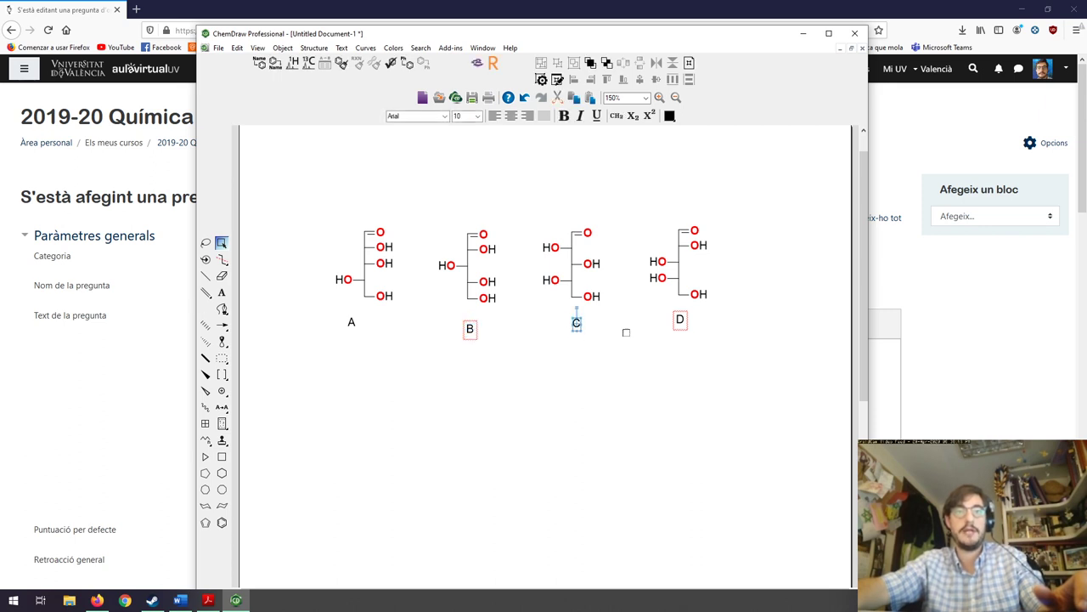
{"action": "left_click_drag", "start_coordinate": [576, 322], "coordinate": [577, 322]}
{"action": "left_click_drag", "start_coordinate": [680, 319], "coordinate": [688, 324]}
{"action": "left_click_drag", "start_coordinate": [351, 323], "coordinate": [360, 328]}
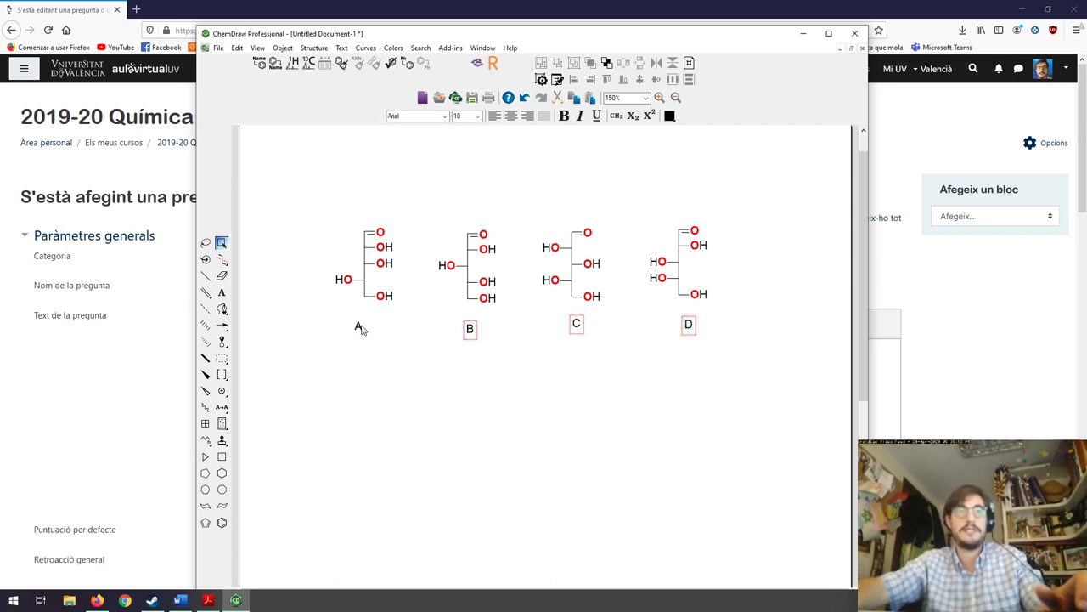
Select the four labelled structures and save the drawing as the ChemDraw file "oxsugar" in the "imagenes exam" folder
{"action": "left_click_drag", "start_coordinate": [318, 201], "coordinate": [801, 432]}
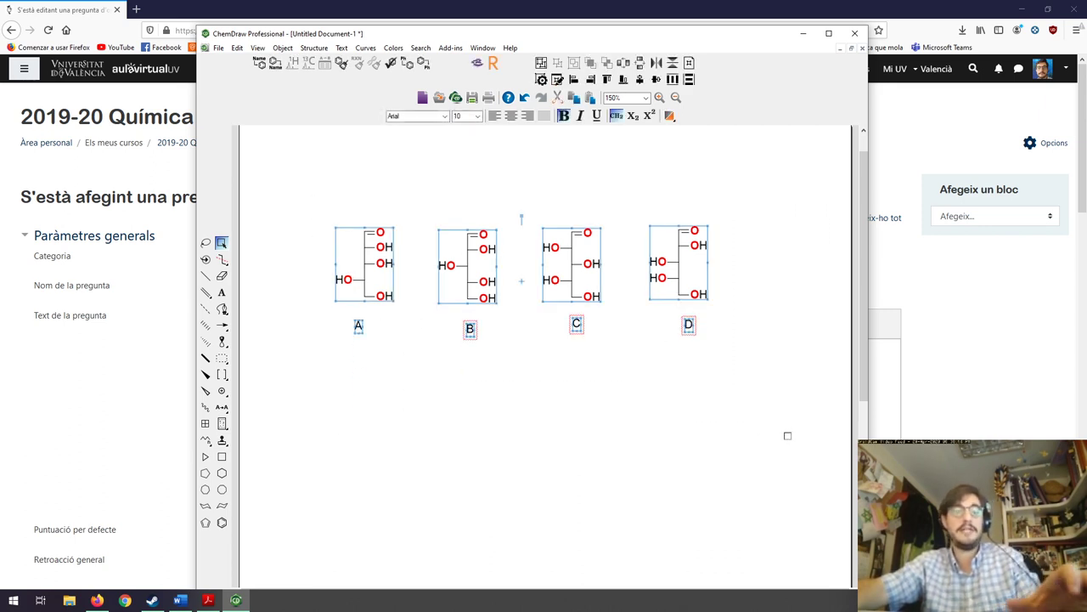
{"action": "left_click", "coordinate": [218, 47]}
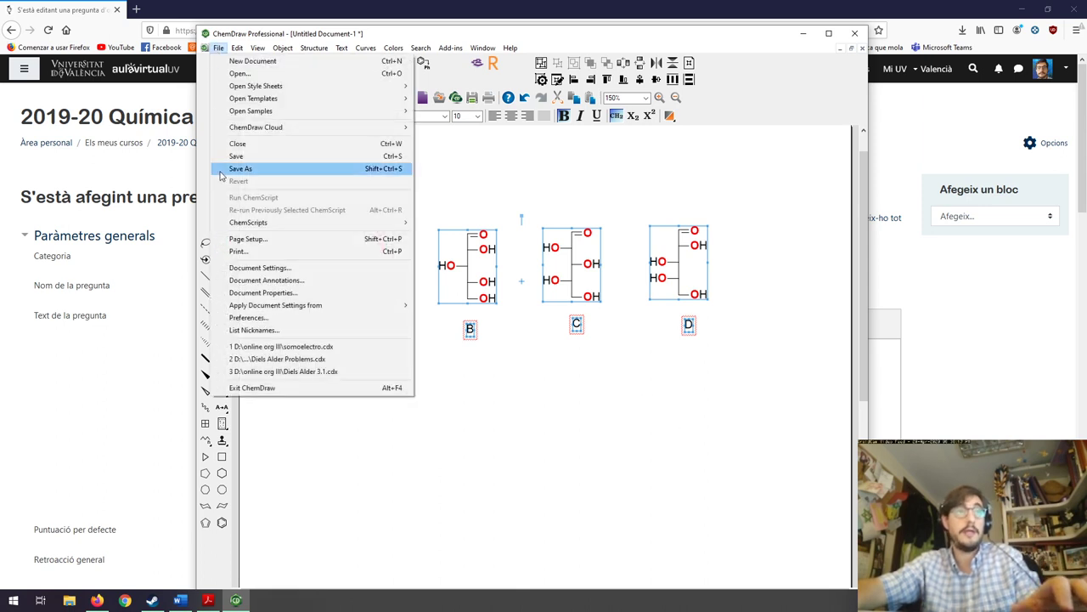
{"action": "left_click", "coordinate": [231, 169]}
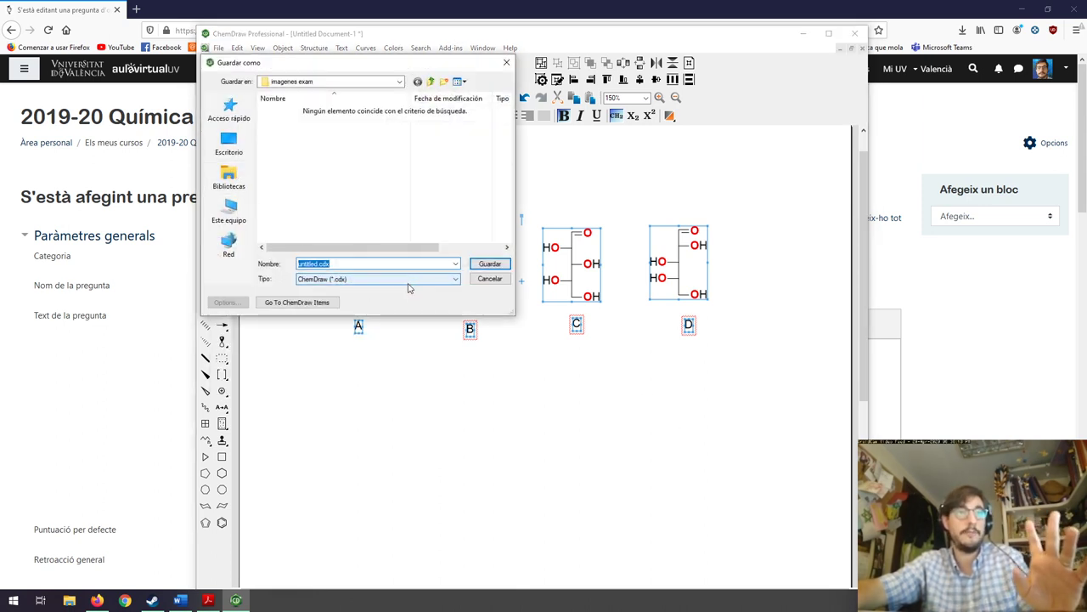
{"action": "left_click", "coordinate": [408, 288]}
{"action": "left_click", "coordinate": [407, 288]}
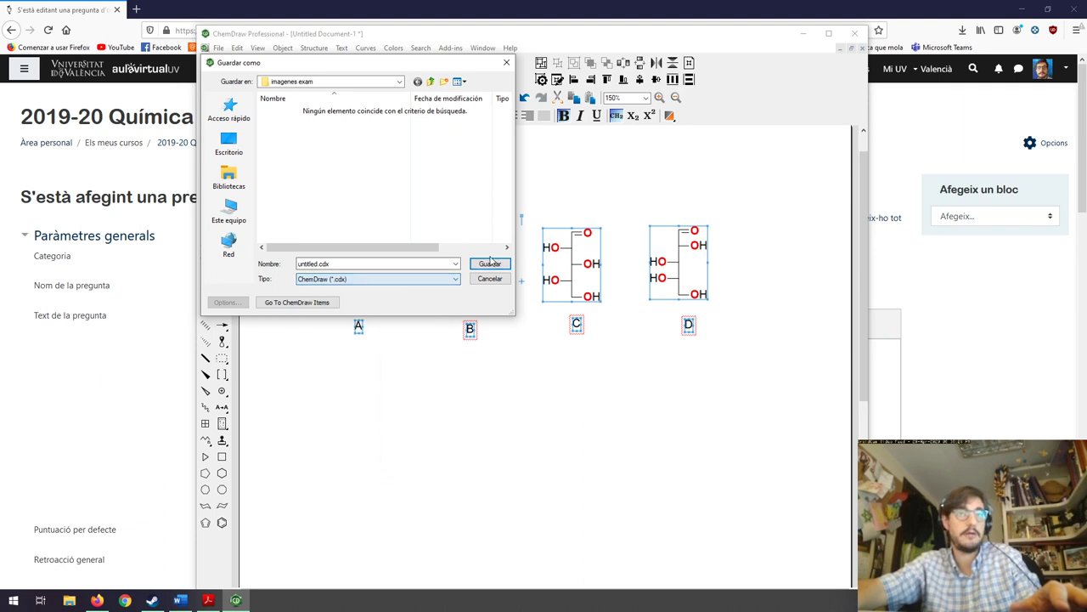
{"action": "double_click", "coordinate": [373, 264]}
{"action": "type", "text": "ox"}
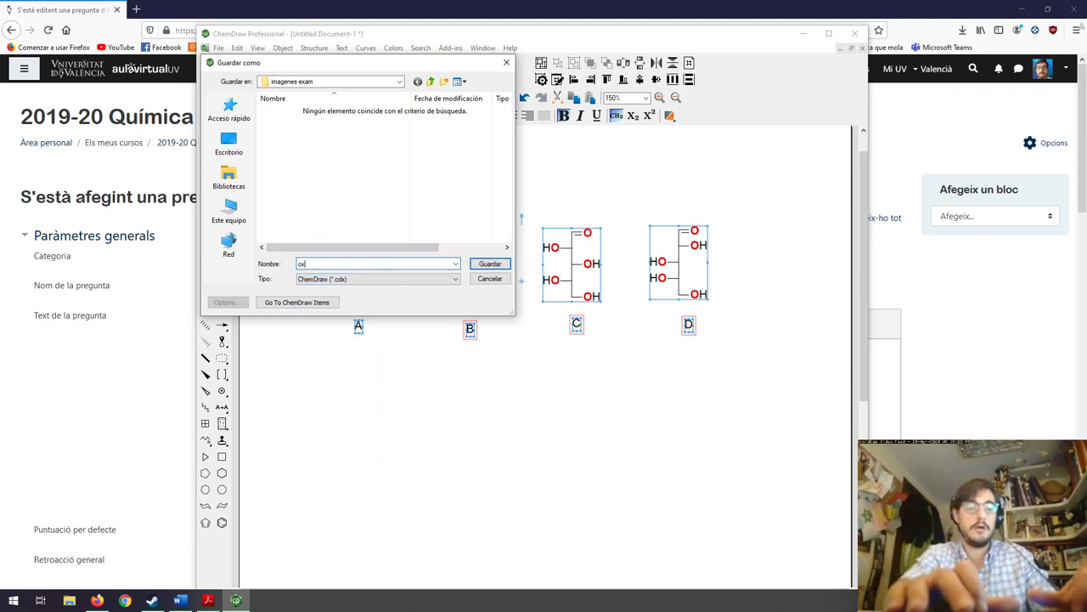
{"action": "type", "text": "sugar"}
{"action": "key", "text": "Return"}
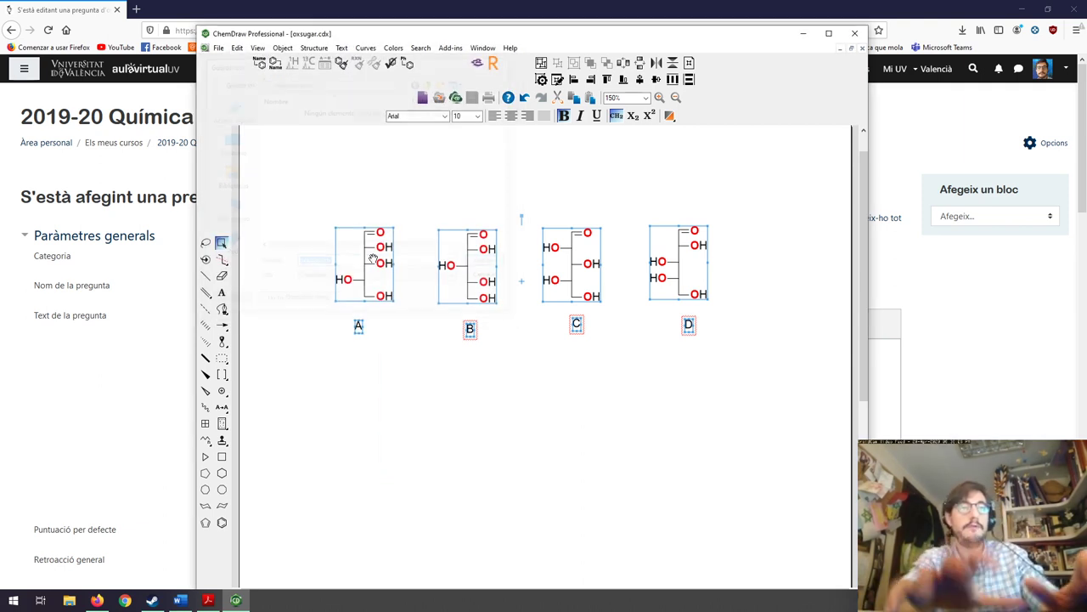
Save the selected structures also as a JPEG image named oxsugar.jpg, accepting the data-loss warning
{"action": "left_click", "coordinate": [218, 47]}
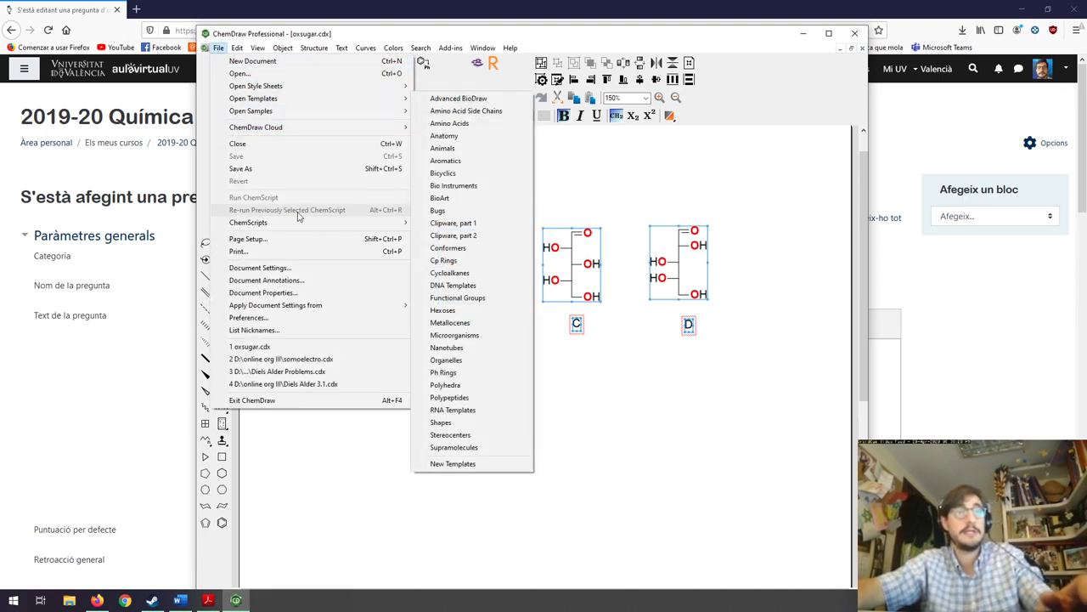
{"action": "left_click", "coordinate": [281, 169]}
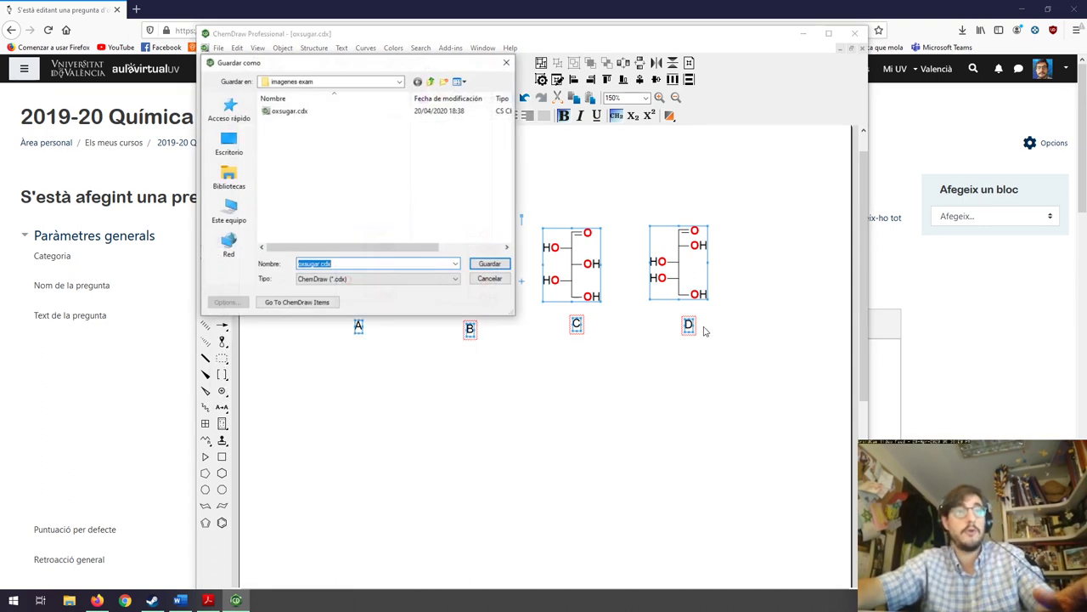
{"action": "left_click", "coordinate": [455, 281]}
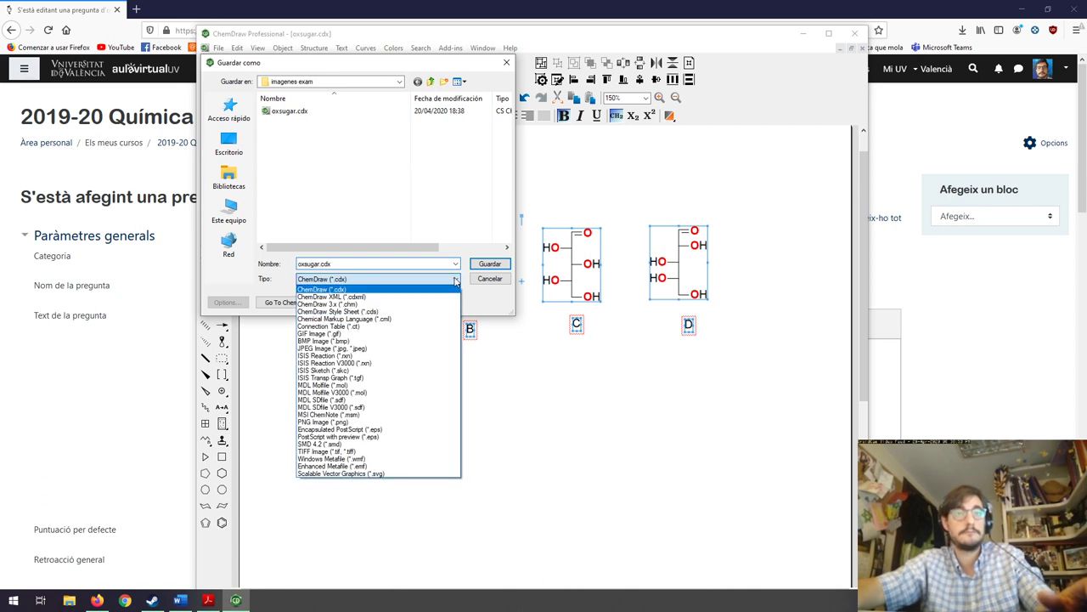
{"action": "left_click", "coordinate": [444, 347]}
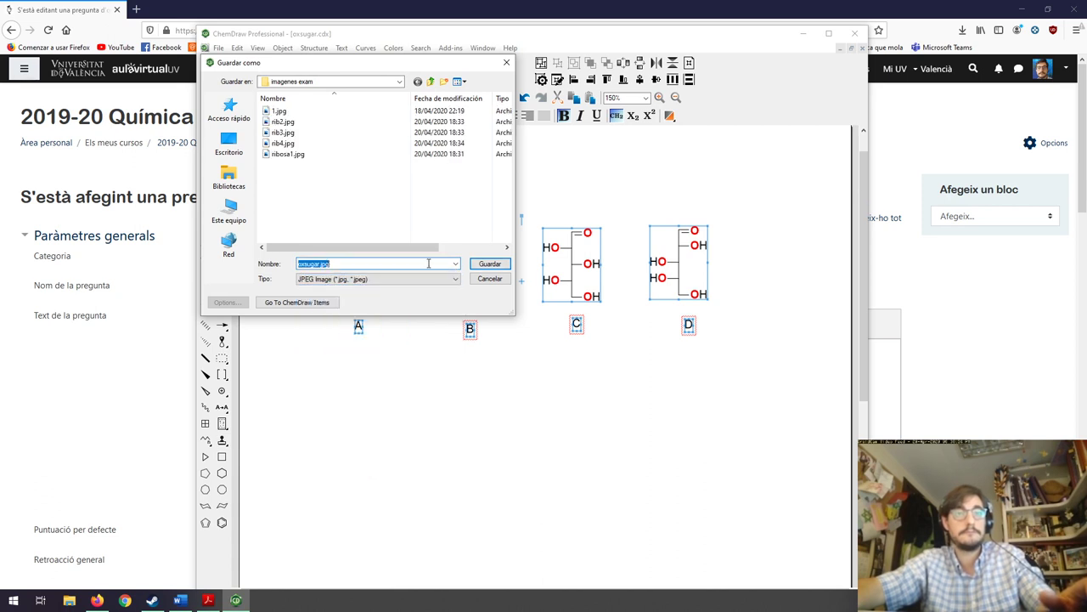
{"action": "left_click", "coordinate": [477, 265]}
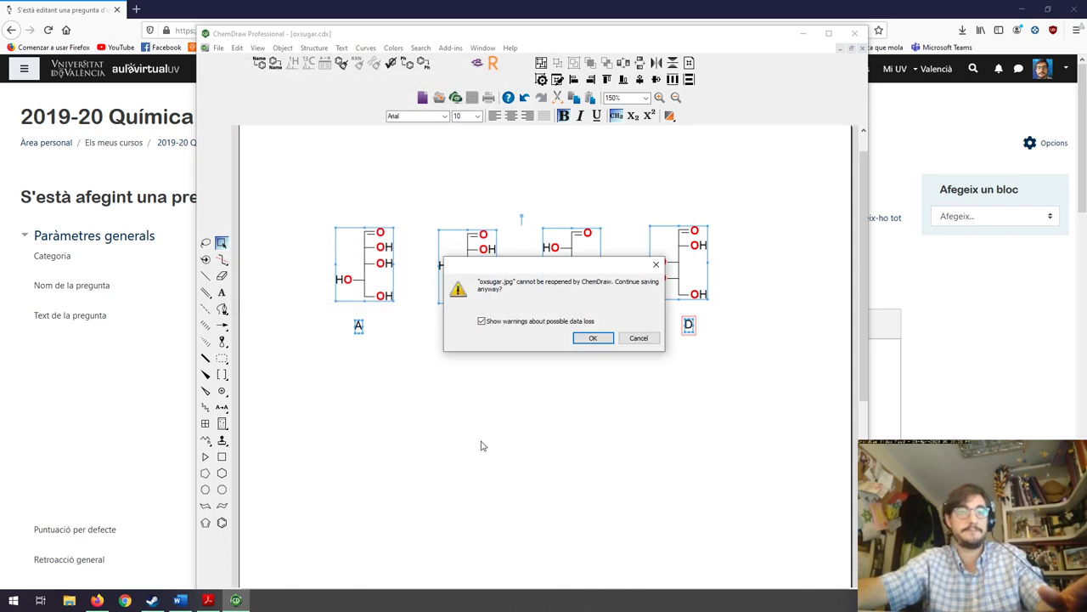
{"action": "left_click", "coordinate": [592, 338]}
Switch to the Moodle question form in Firefox, upload oxsugar.jpg and insert it into the question text, marking the description as unnecessary
{"action": "left_click", "coordinate": [161, 291]}
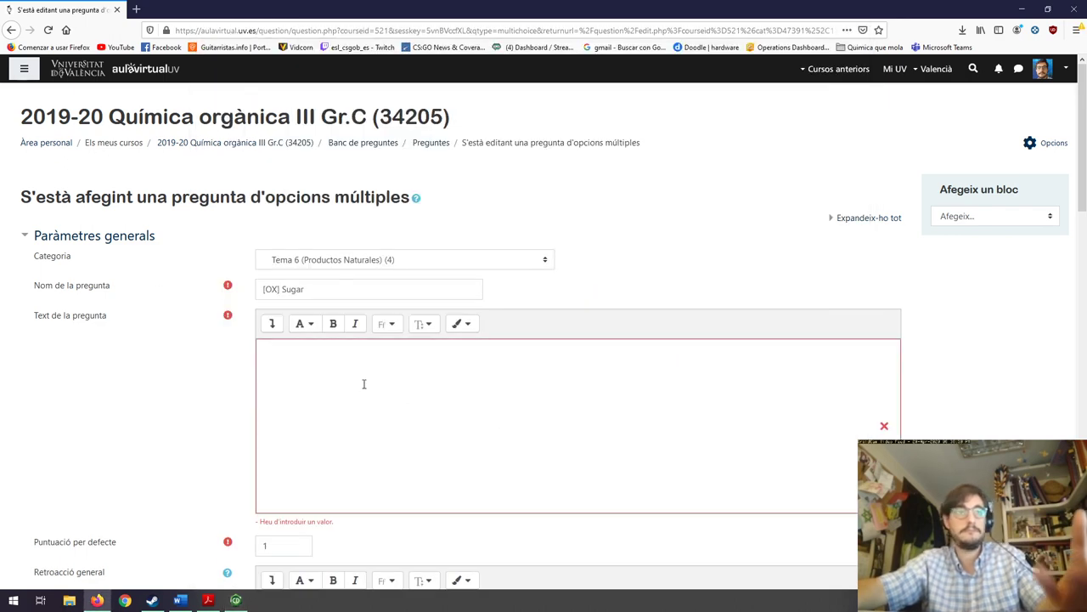
{"action": "scroll", "coordinate": [362, 339], "scroll_direction": "down", "scroll_amount": 1}
{"action": "left_click", "coordinate": [273, 267]}
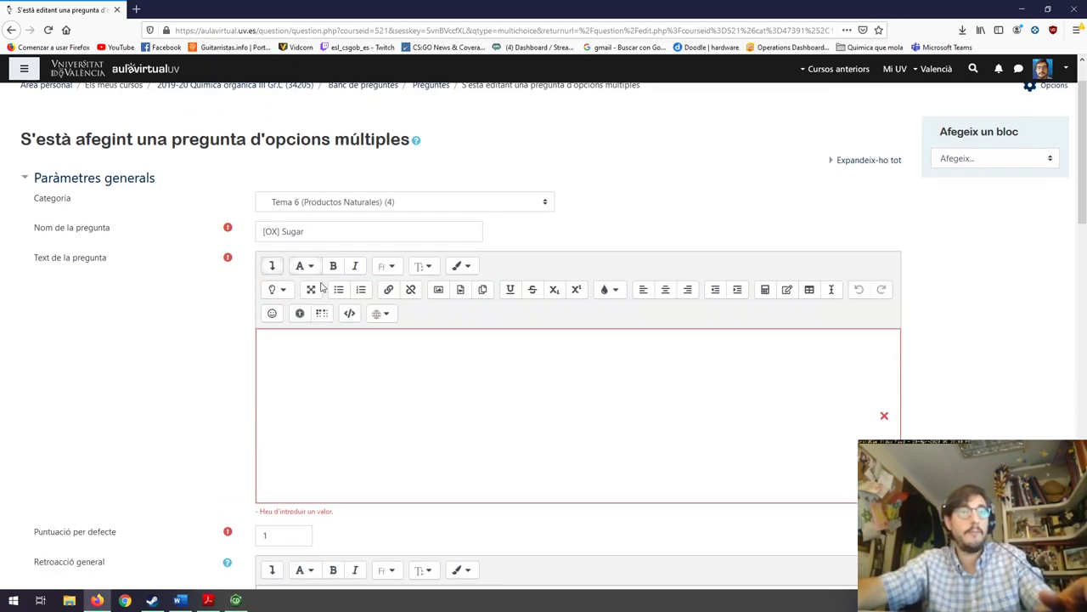
{"action": "left_click", "coordinate": [439, 290]}
{"action": "left_click", "coordinate": [587, 272]}
{"action": "left_click", "coordinate": [459, 293]}
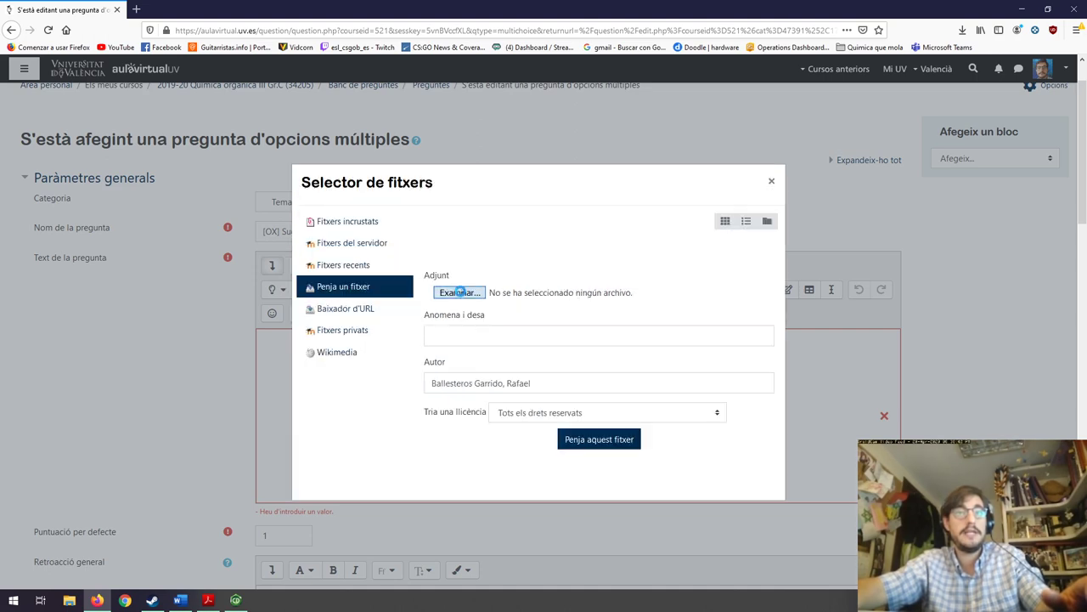
{"action": "left_click", "coordinate": [250, 124]}
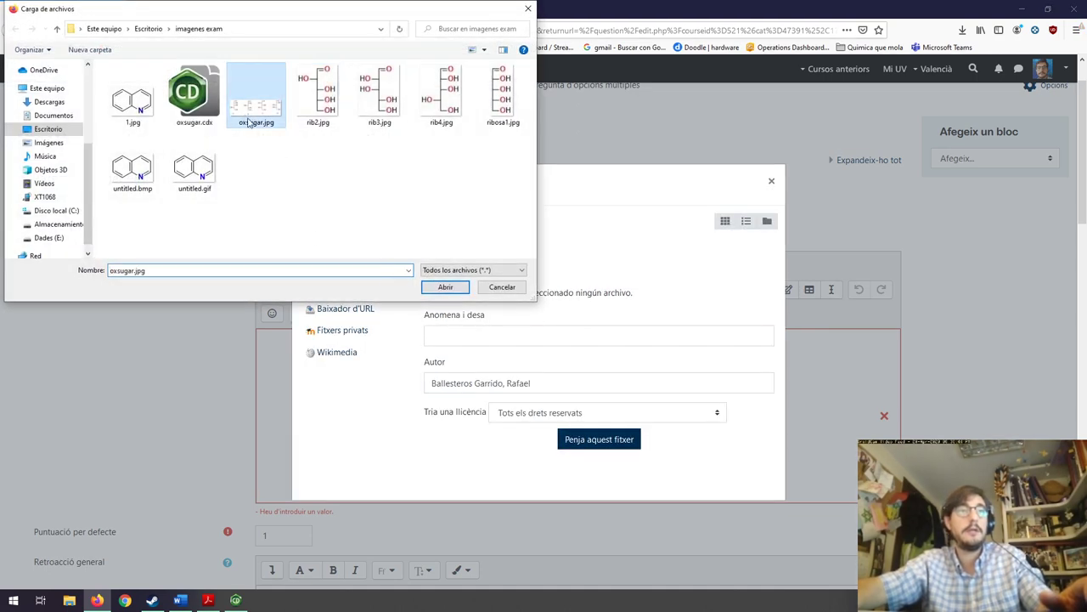
{"action": "left_click", "coordinate": [446, 287]}
{"action": "left_click", "coordinate": [589, 441]}
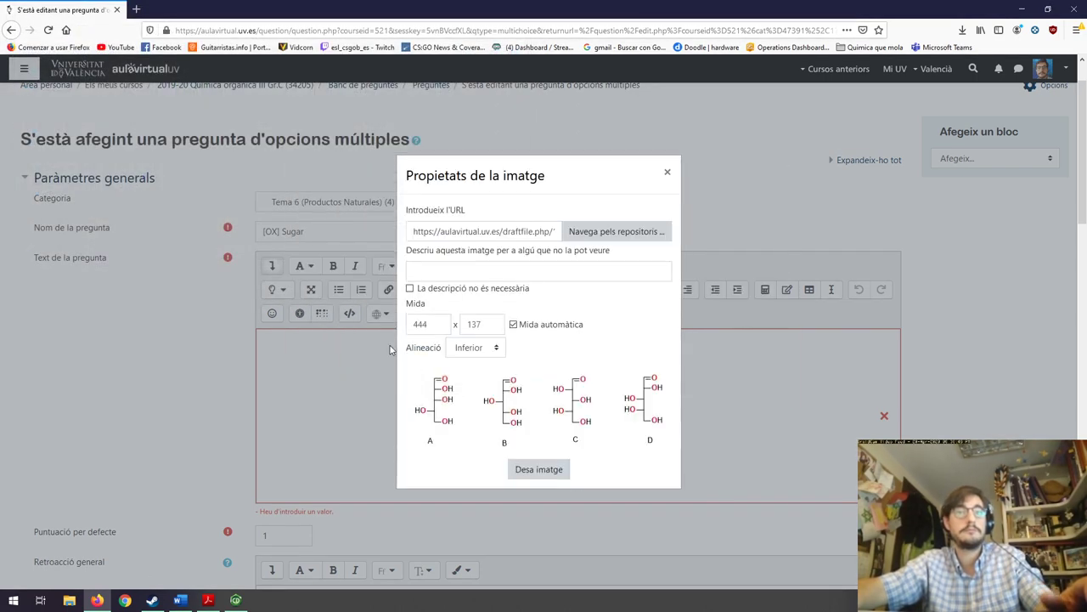
{"action": "left_click", "coordinate": [410, 289]}
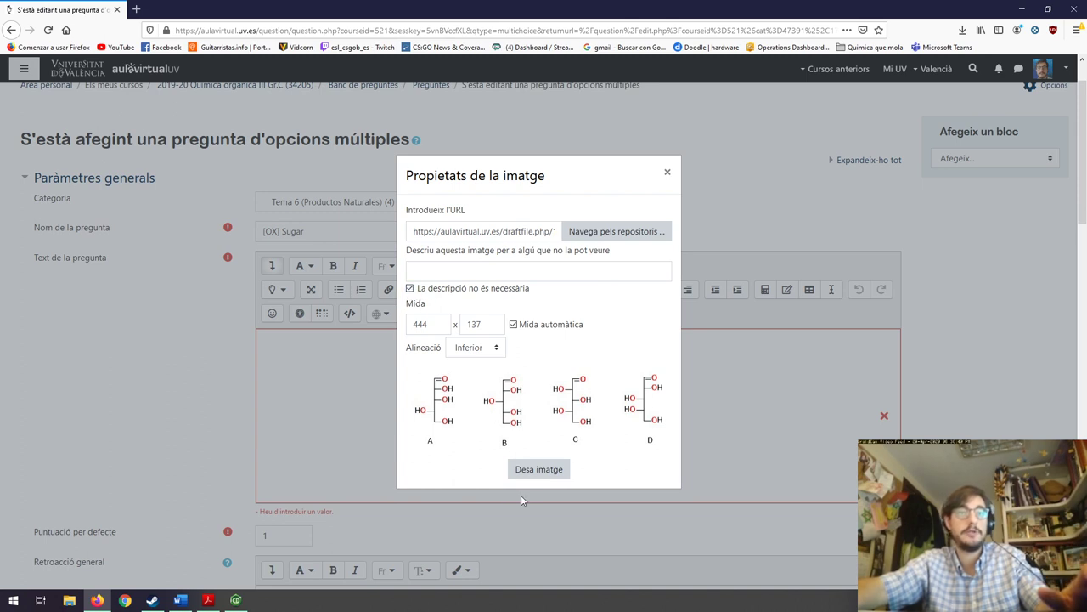
{"action": "left_click", "coordinate": [530, 470]}
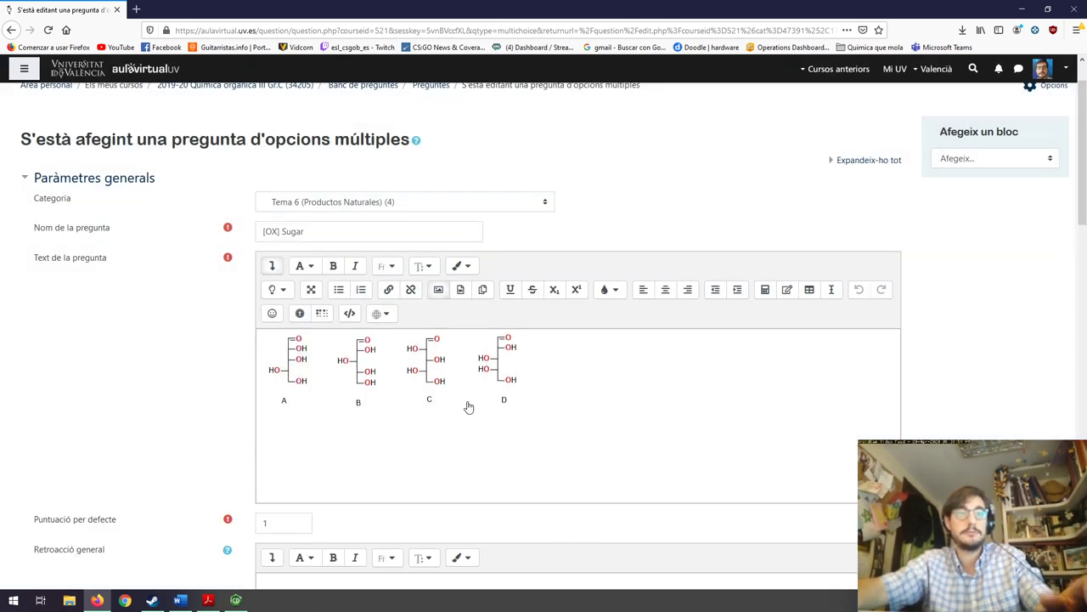
Write "¿Qué productos serán simétricos despues de un tratamiento oxidativo con Br2?" below the image, with the 2 in Br2 as a subscript
{"action": "left_click", "coordinate": [281, 367]}
{"action": "left_click", "coordinate": [318, 413]}
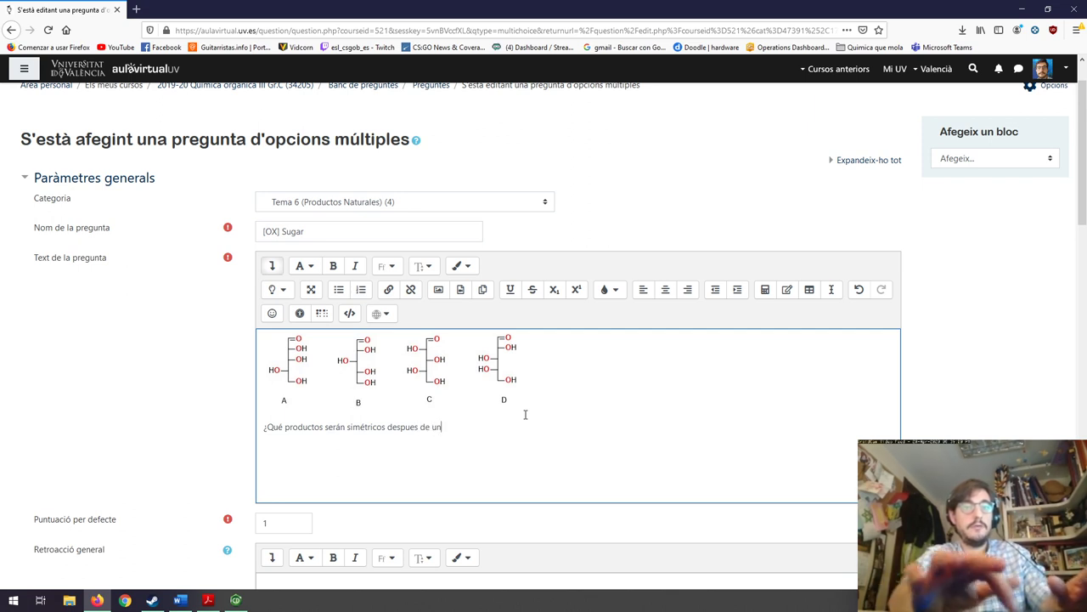
{"action": "type", "text": "amiento"}
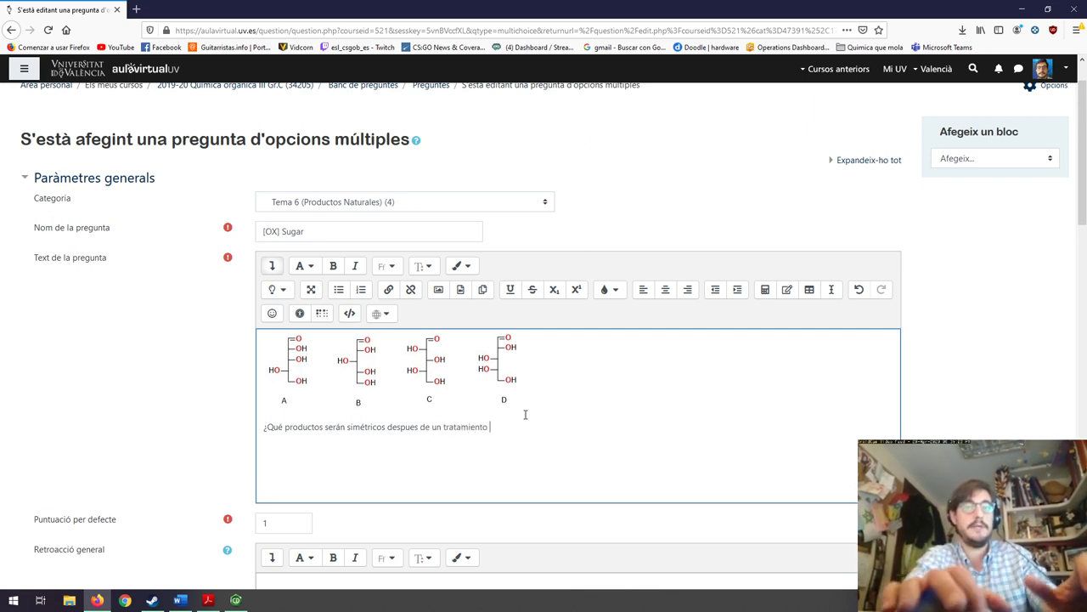
{"action": "type", "text": " oxidativo con Br2?"}
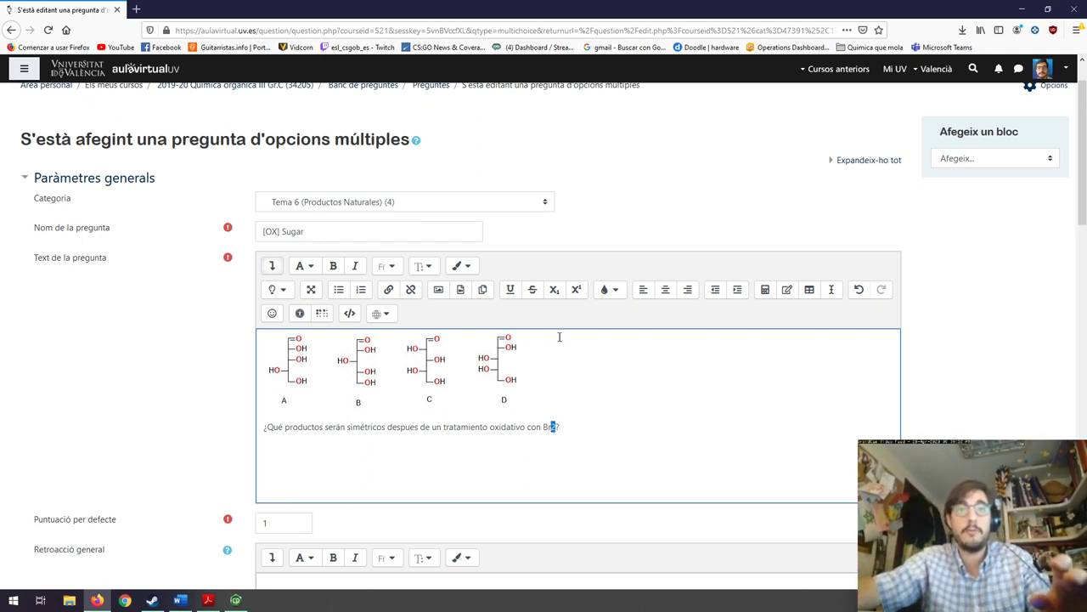
{"action": "left_click", "coordinate": [555, 289]}
Add the hint "(Pista: oxidación selectica al alcohol primario)" on a new line below the question
{"action": "left_click", "coordinate": [595, 430]}
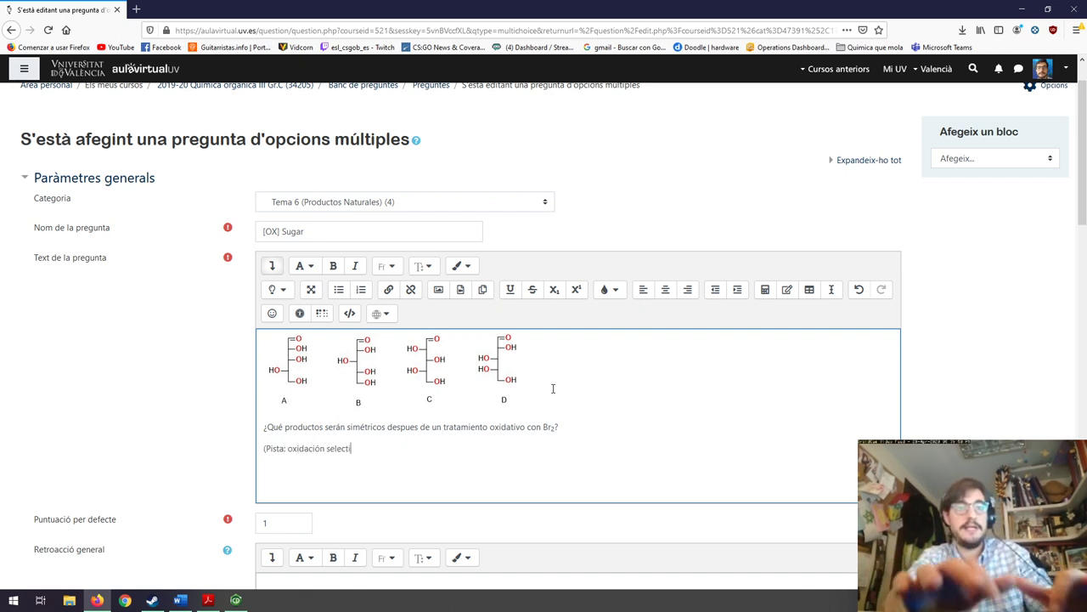
{"action": "type", "text": "va al alcohol primario"}
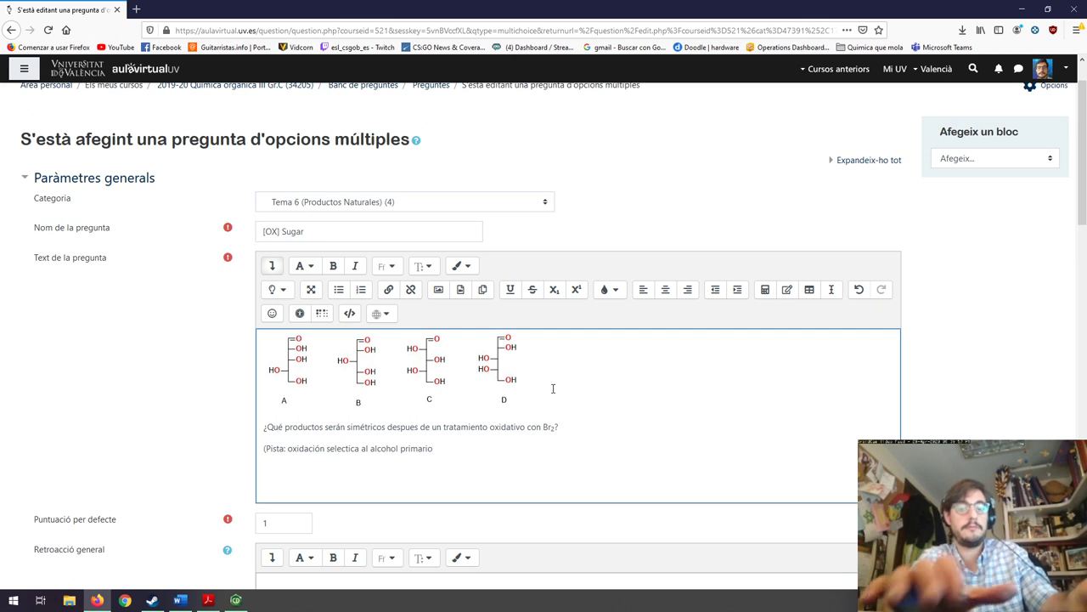
{"action": "type", "text": ")"}
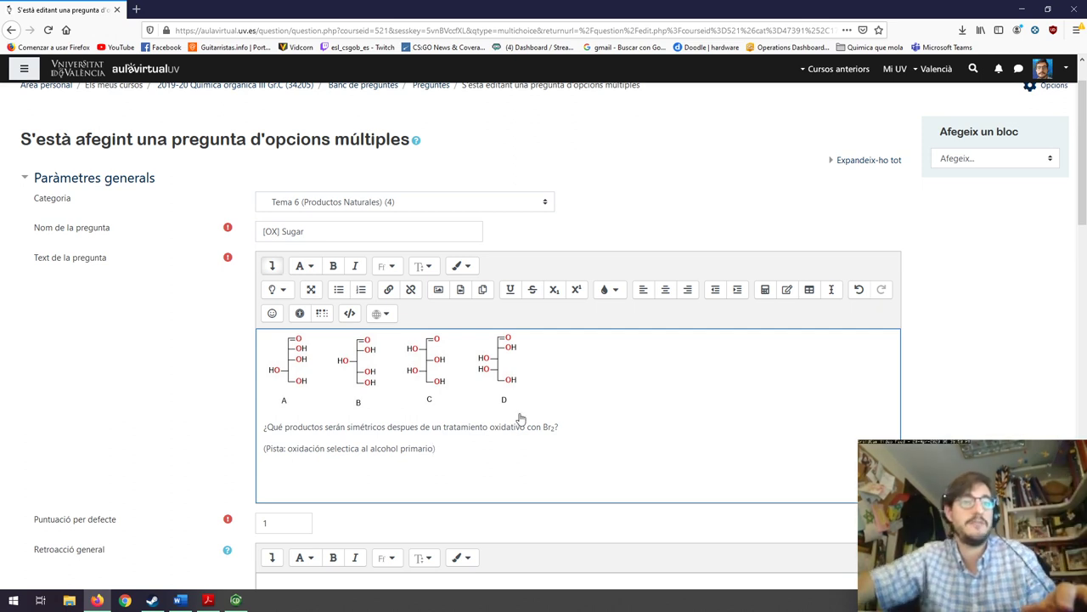
Make the question sentence about the Br2 oxidative treatment bold
{"action": "triple_click", "coordinate": [596, 419]}
{"action": "left_click", "coordinate": [333, 265]}
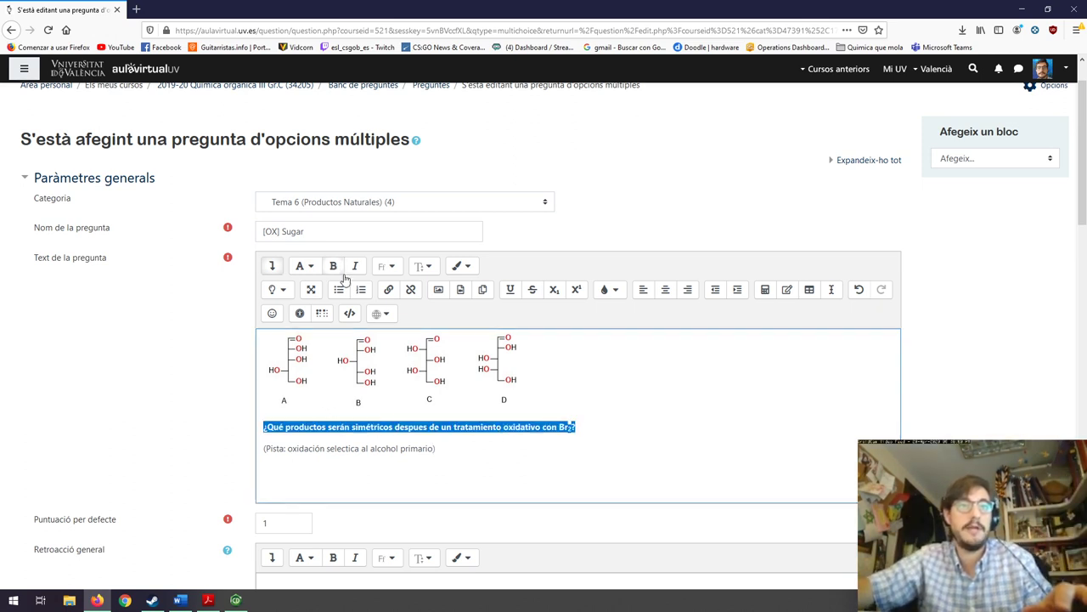
{"action": "left_click", "coordinate": [626, 453]}
Enter "B y C" as the text of answer option 1 and "A y B" as answer option 2
{"action": "scroll", "coordinate": [448, 476], "scroll_direction": "down", "scroll_amount": 3}
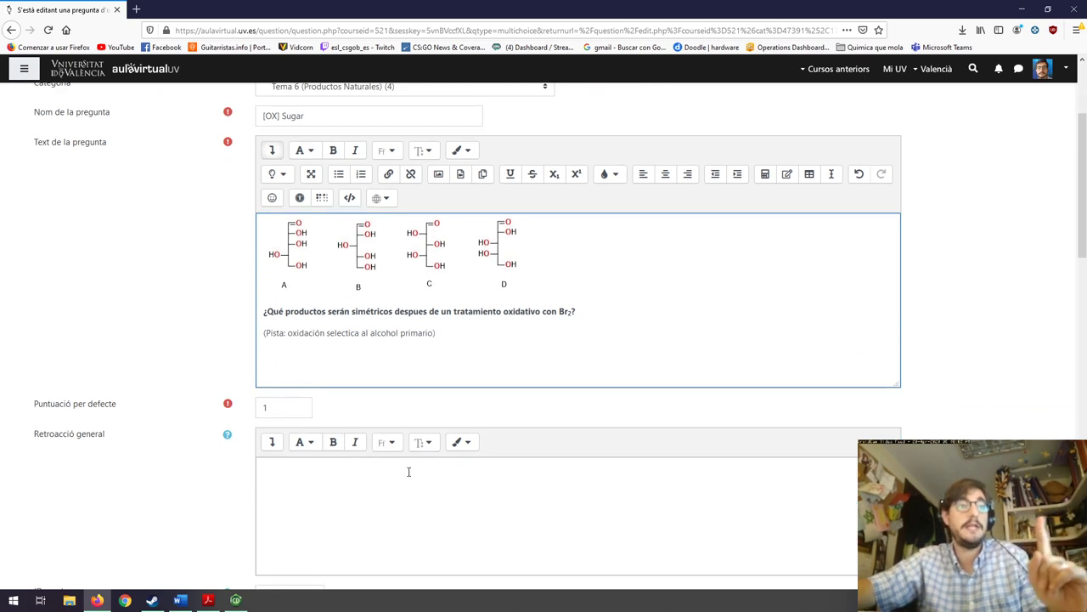
{"action": "scroll", "coordinate": [408, 472], "scroll_direction": "down", "scroll_amount": 4}
{"action": "scroll", "coordinate": [422, 453], "scroll_direction": "up", "scroll_amount": 4}
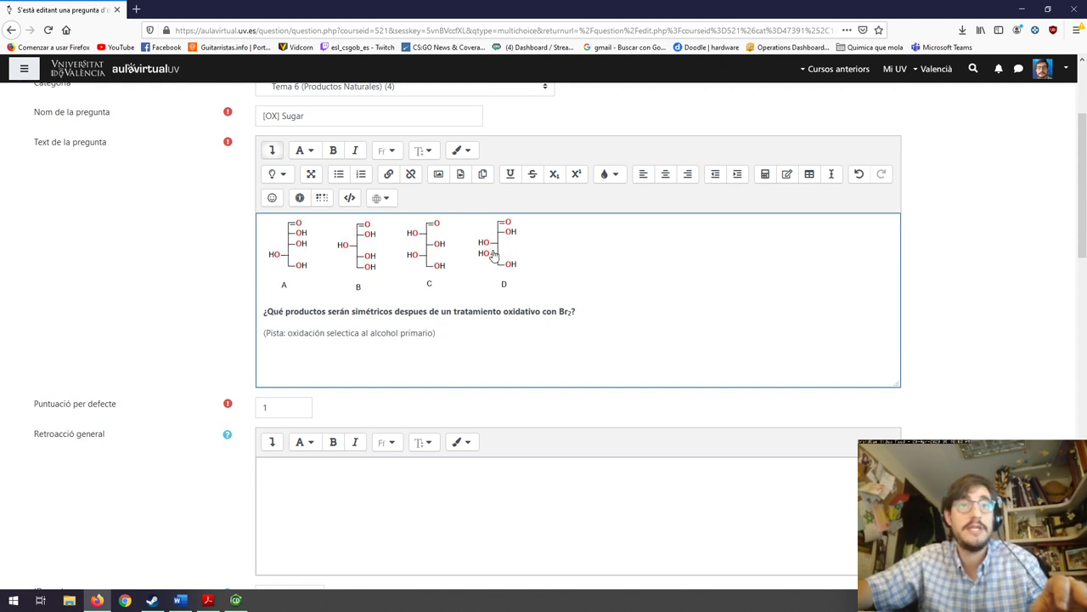
{"action": "scroll", "coordinate": [498, 331], "scroll_direction": "down", "scroll_amount": 5}
{"action": "scroll", "coordinate": [306, 357], "scroll_direction": "down", "scroll_amount": 5}
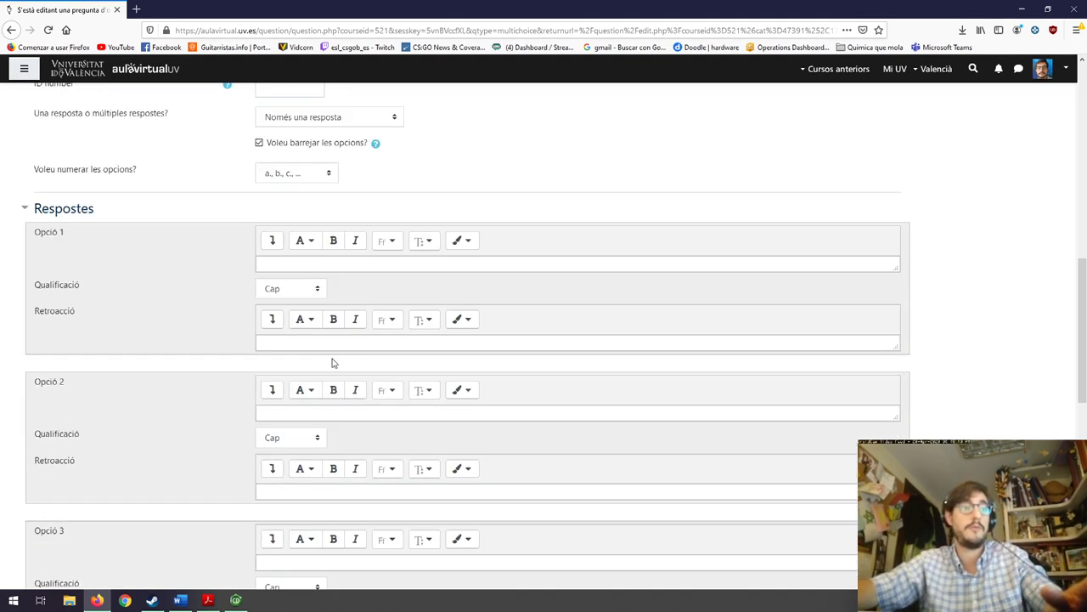
{"action": "left_click", "coordinate": [410, 255]}
{"action": "type", "text": "B"}
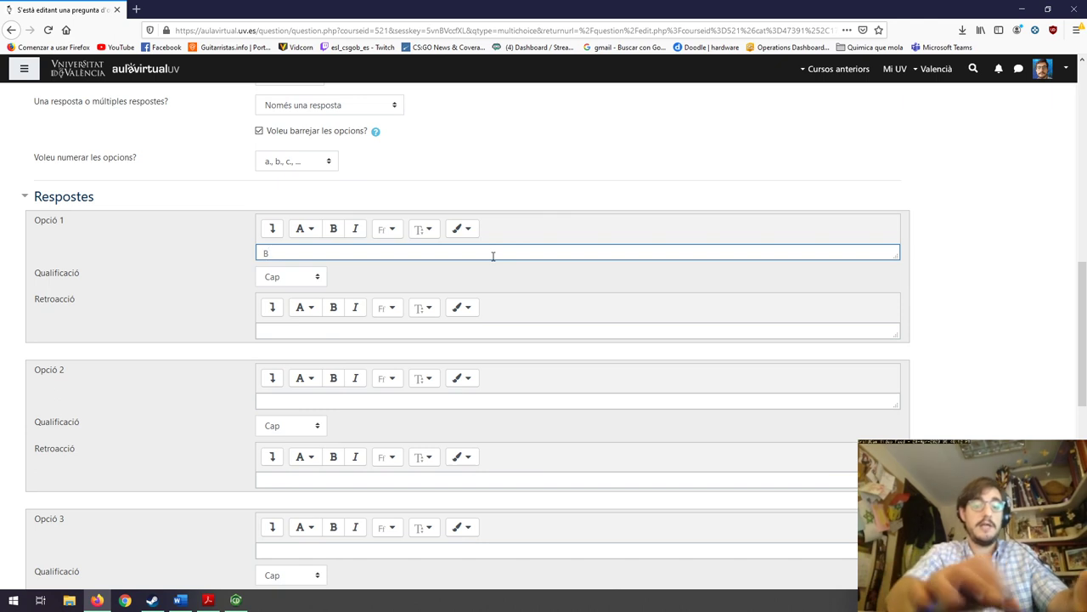
{"action": "type", "text": " y C"}
{"action": "left_click", "coordinate": [319, 400]}
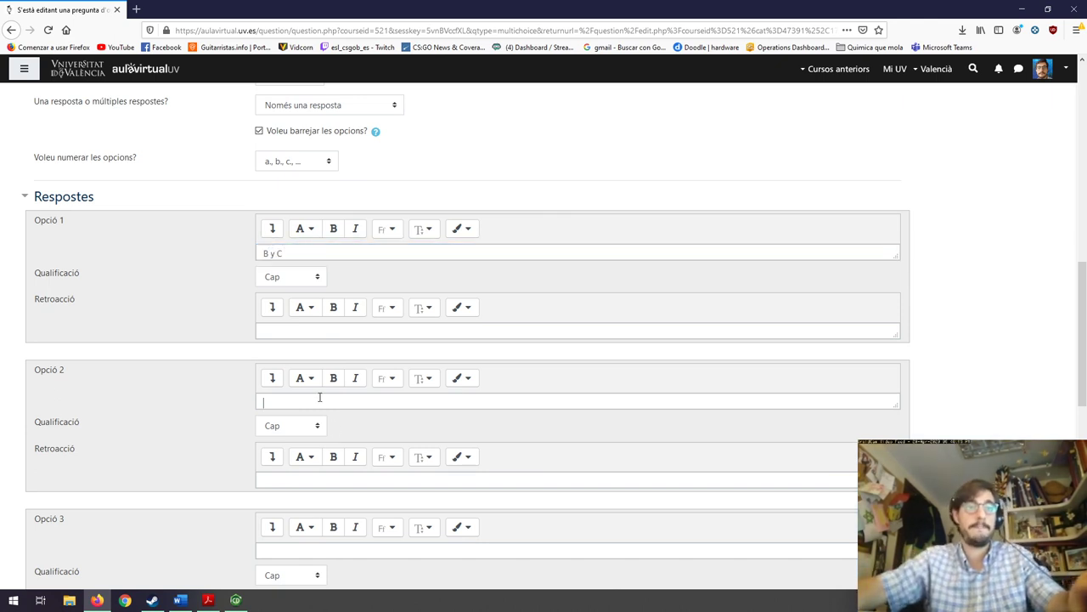
{"action": "type", "text": "A y B"}
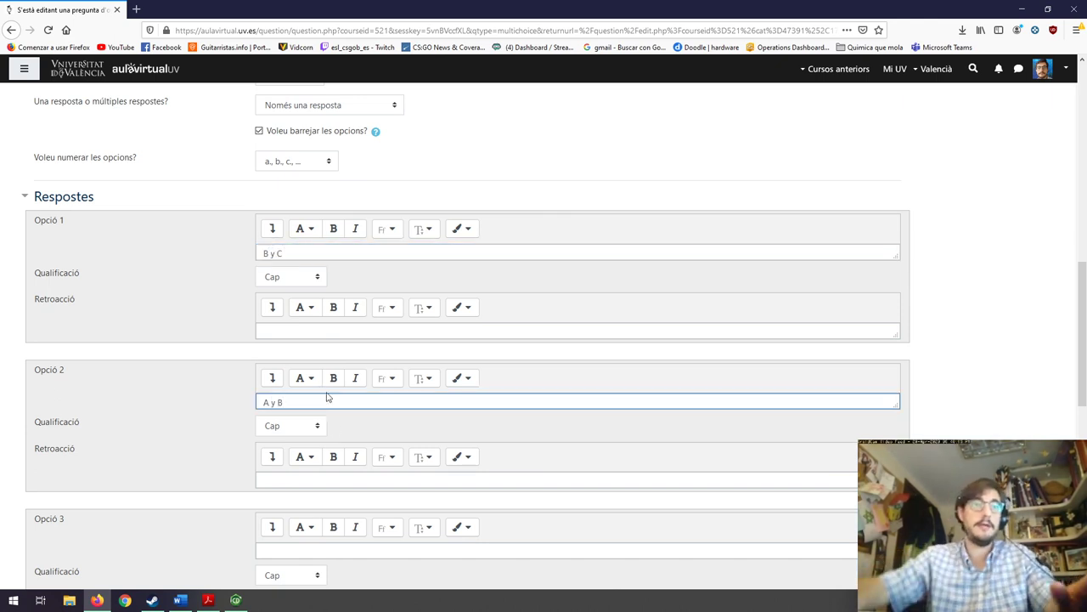
Enter "D y C" as answer option 3 and "A y D" as answer option 4, and submit the question form
{"action": "scroll", "coordinate": [327, 398], "scroll_direction": "down", "scroll_amount": 2}
{"action": "left_click", "coordinate": [277, 432]}
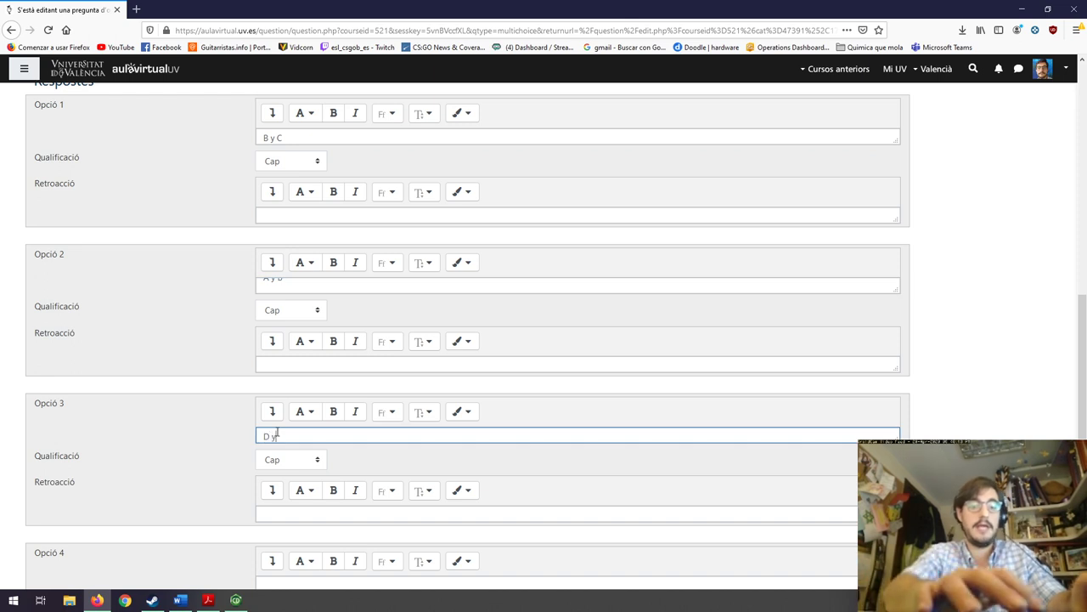
{"action": "type", "text": "D y C"}
{"action": "scroll", "coordinate": [271, 492], "scroll_direction": "down", "scroll_amount": 1}
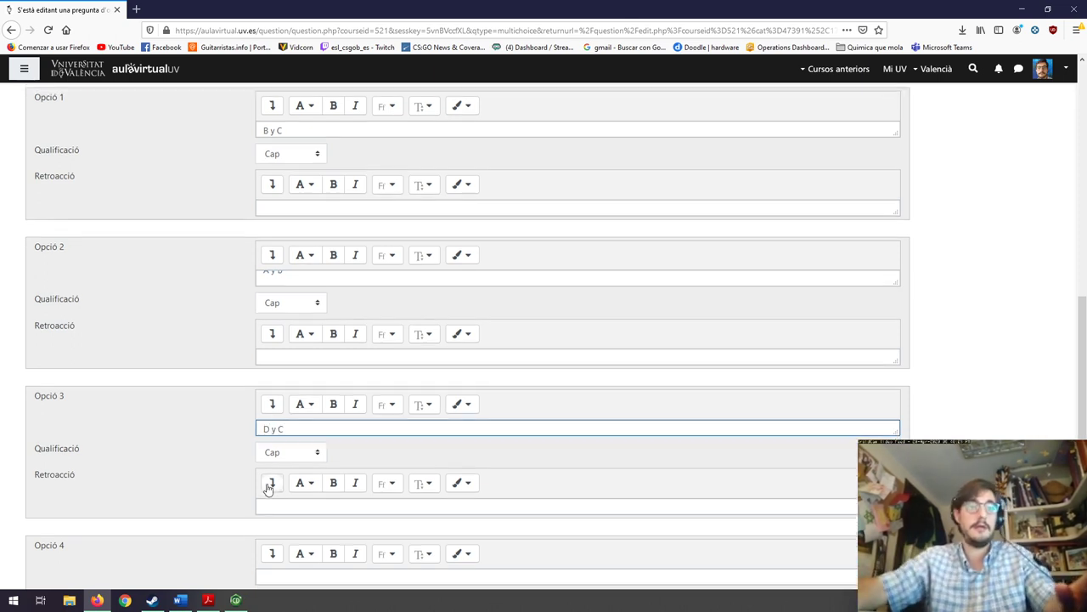
{"action": "left_click", "coordinate": [270, 523]}
{"action": "type", "text": "A y D"}
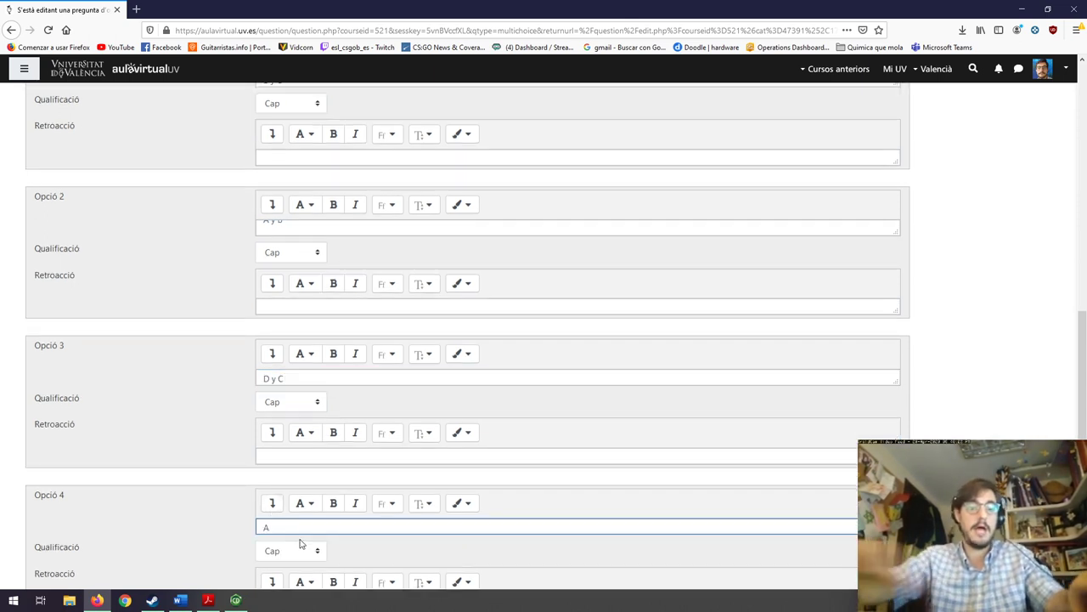
{"action": "scroll", "coordinate": [391, 501], "scroll_direction": "down", "scroll_amount": 8}
{"action": "left_click", "coordinate": [301, 489]}
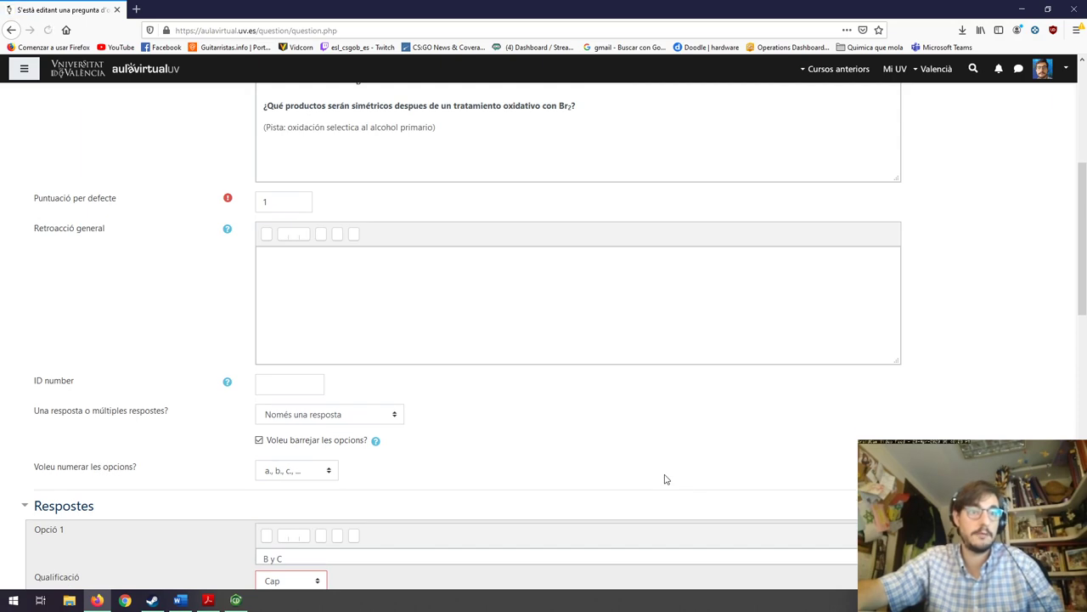
Set the grade of answer option 1 to 100% and save the question
{"action": "left_click", "coordinate": [284, 481]}
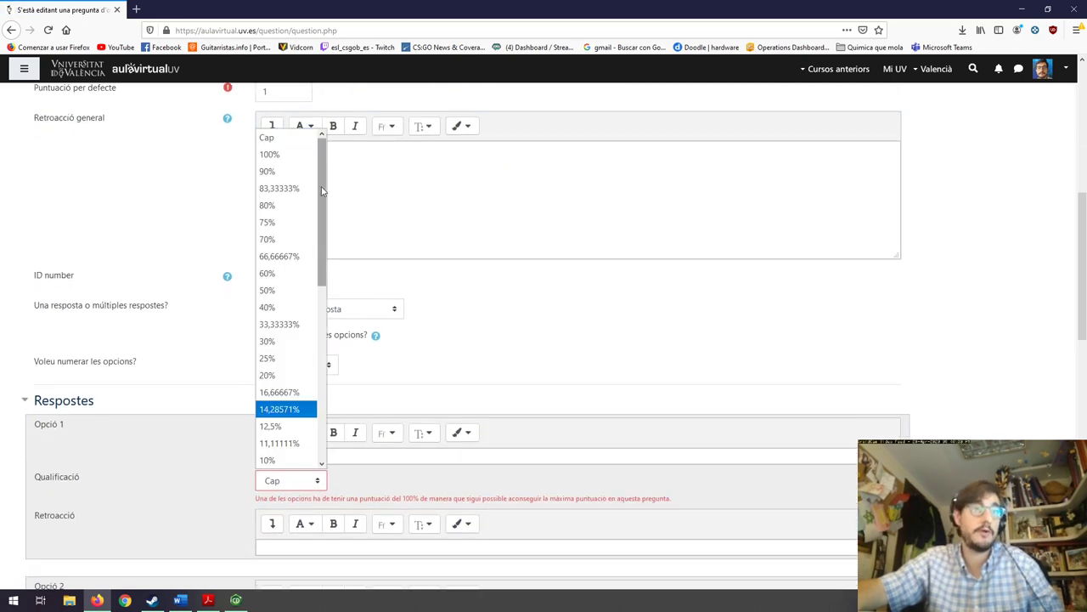
{"action": "left_click", "coordinate": [269, 154]}
{"action": "scroll", "coordinate": [651, 408], "scroll_direction": "down", "scroll_amount": 5}
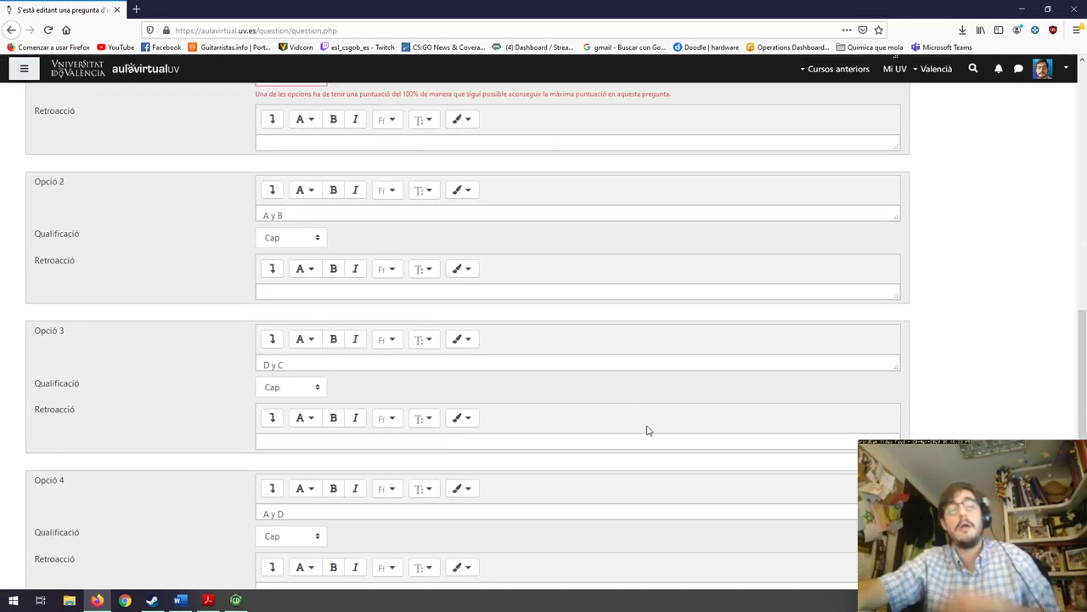
{"action": "scroll", "coordinate": [638, 433], "scroll_direction": "up", "scroll_amount": 2}
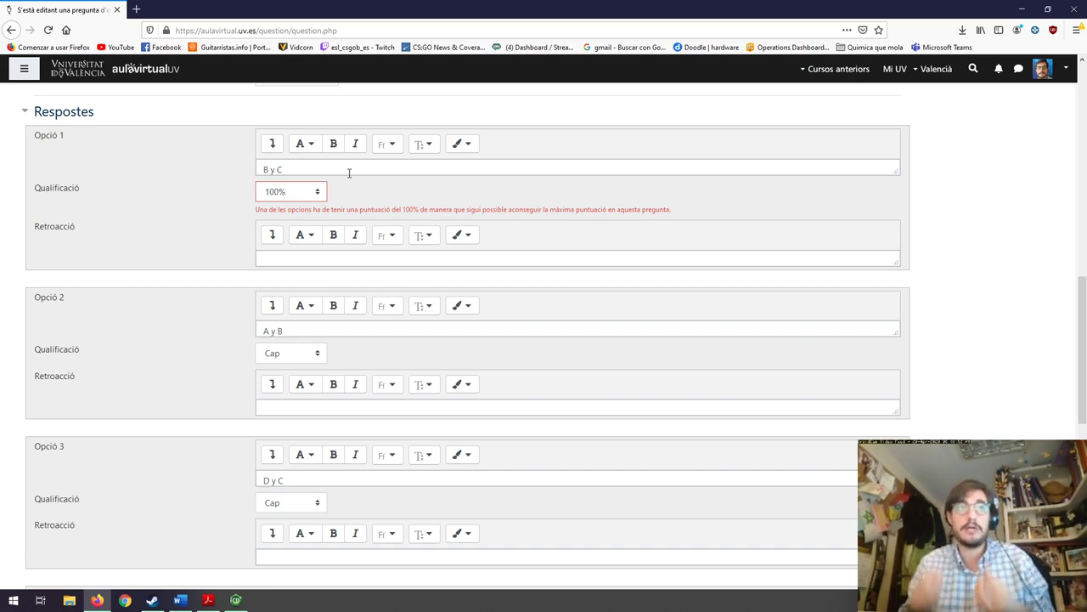
{"action": "scroll", "coordinate": [405, 296], "scroll_direction": "down", "scroll_amount": 6}
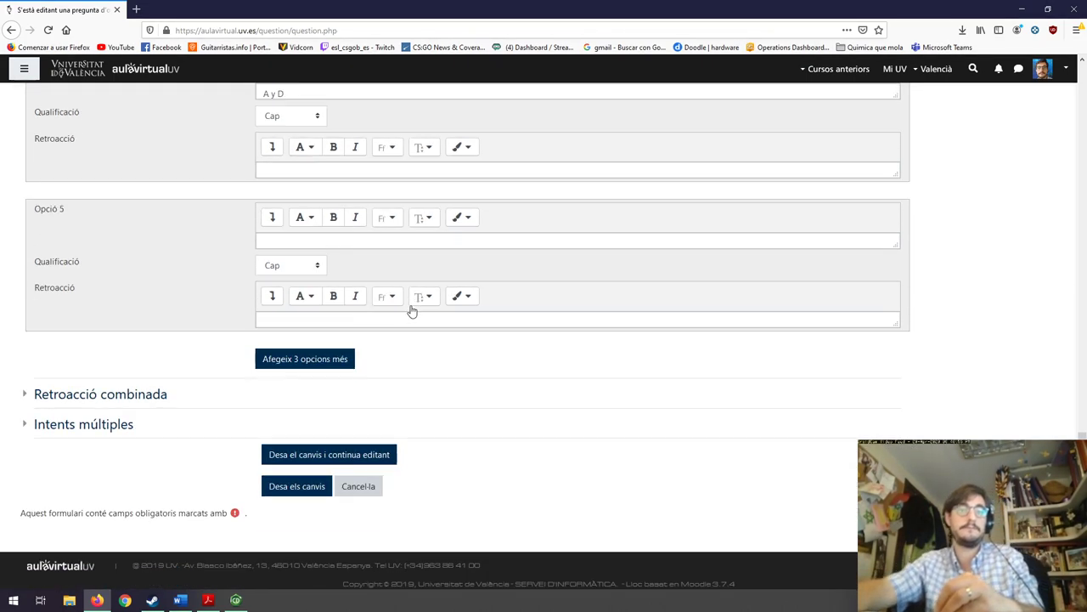
{"action": "left_click", "coordinate": [297, 486]}
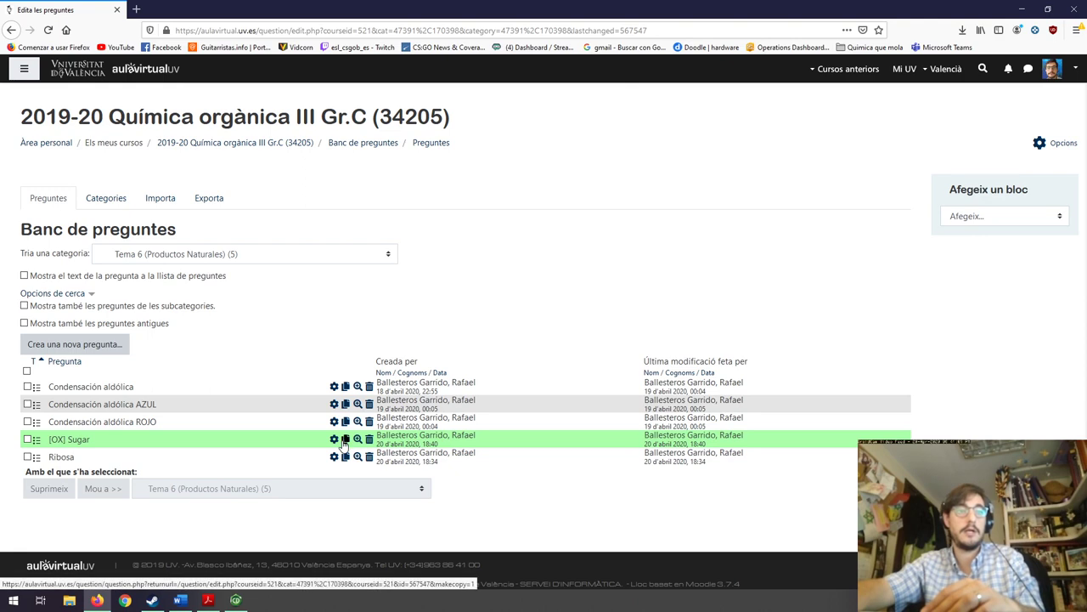
Preview the [OX] Sugar question in a maximized window to check its answer layout, and close the preview
{"action": "left_click", "coordinate": [357, 438]}
{"action": "left_click", "coordinate": [418, 9]}
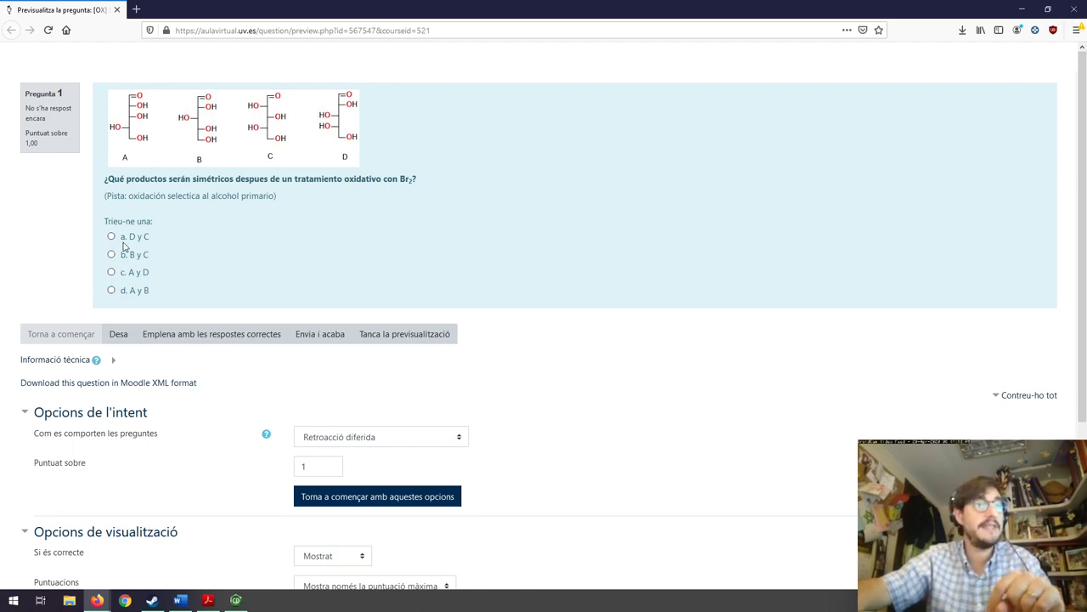
{"action": "left_click", "coordinate": [1075, 9]}
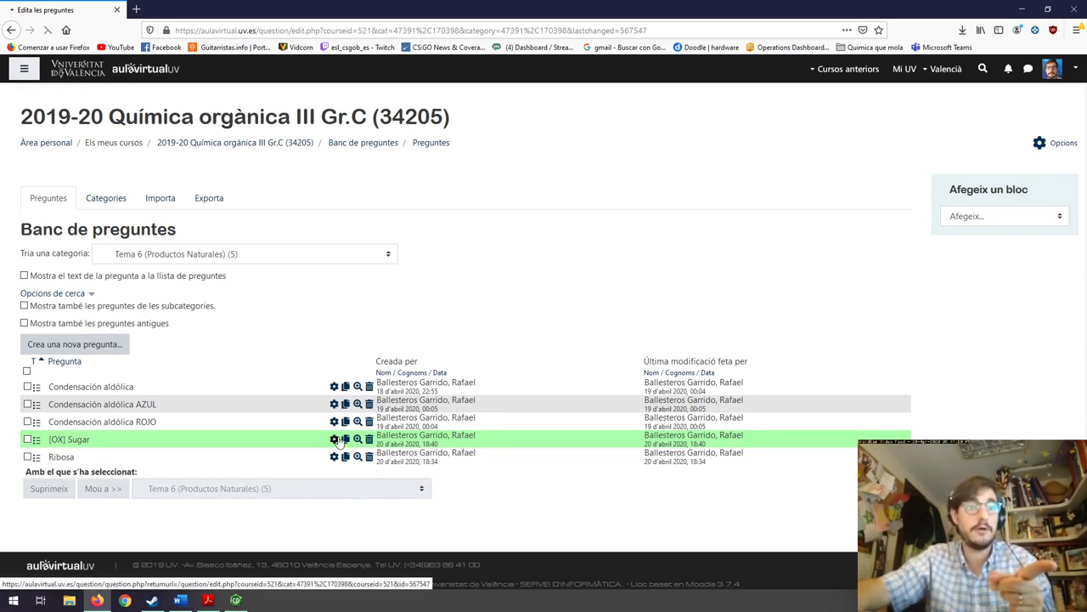
Edit the [OX] Sugar question so its answers use "Sense numerar", and save the changes
{"action": "left_click", "coordinate": [334, 440]}
{"action": "scroll", "coordinate": [475, 384], "scroll_direction": "down", "scroll_amount": 1}
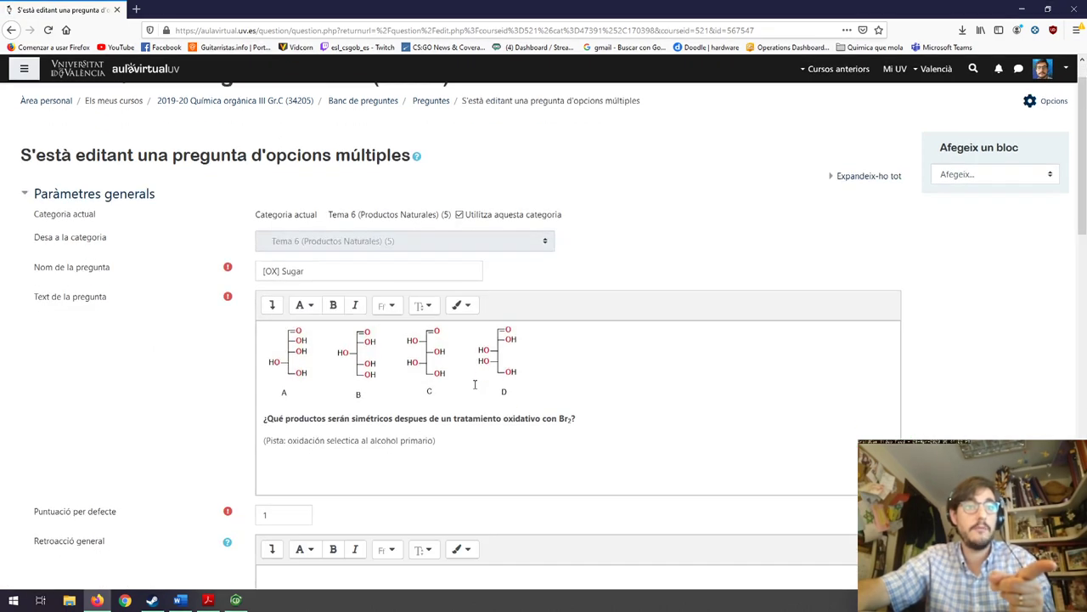
{"action": "scroll", "coordinate": [475, 384], "scroll_direction": "down", "scroll_amount": 8}
{"action": "left_click", "coordinate": [323, 429]}
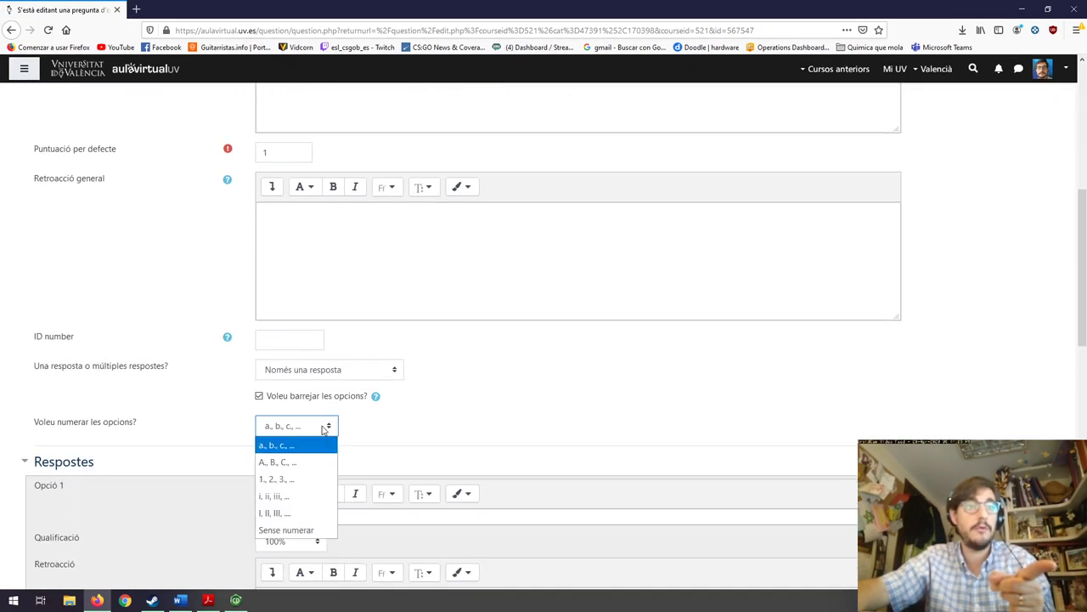
{"action": "left_click", "coordinate": [296, 530]}
{"action": "scroll", "coordinate": [595, 438], "scroll_direction": "down", "scroll_amount": 10}
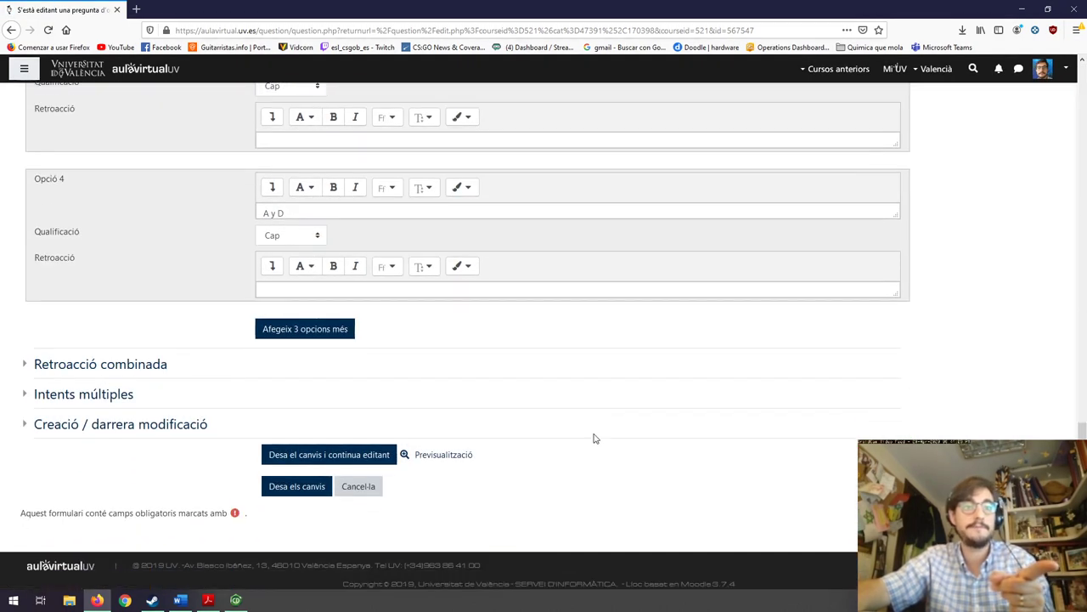
{"action": "left_click", "coordinate": [294, 486]}
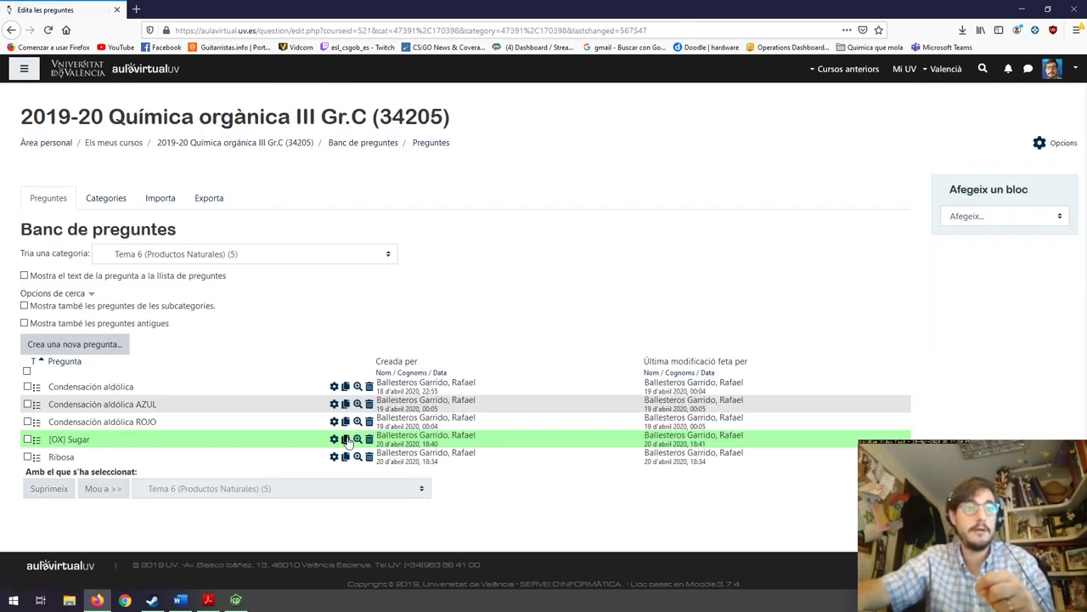
Preview the [OX] Sugar question, submit "B y C" as the answer to check the feedback, and close the preview
{"action": "left_click", "coordinate": [357, 438]}
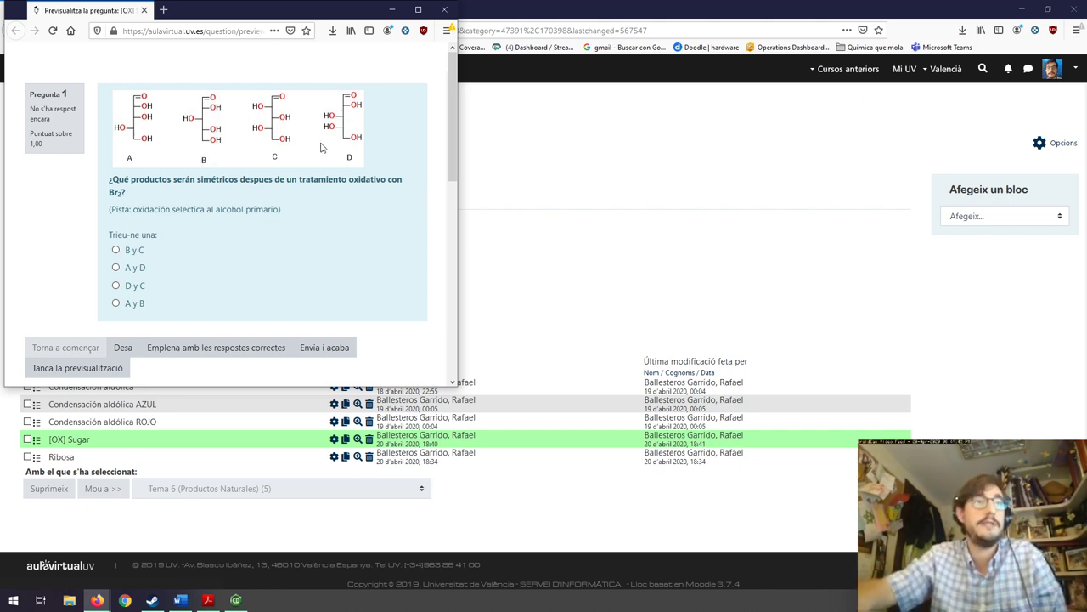
{"action": "left_click", "coordinate": [116, 251]}
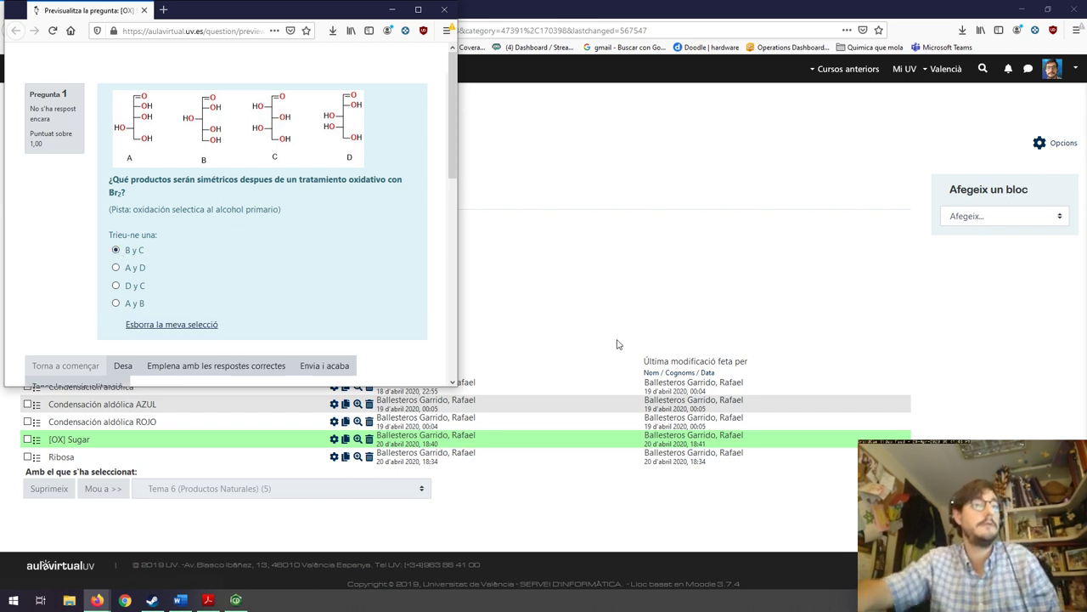
{"action": "scroll", "coordinate": [383, 237], "scroll_direction": "down", "scroll_amount": 5}
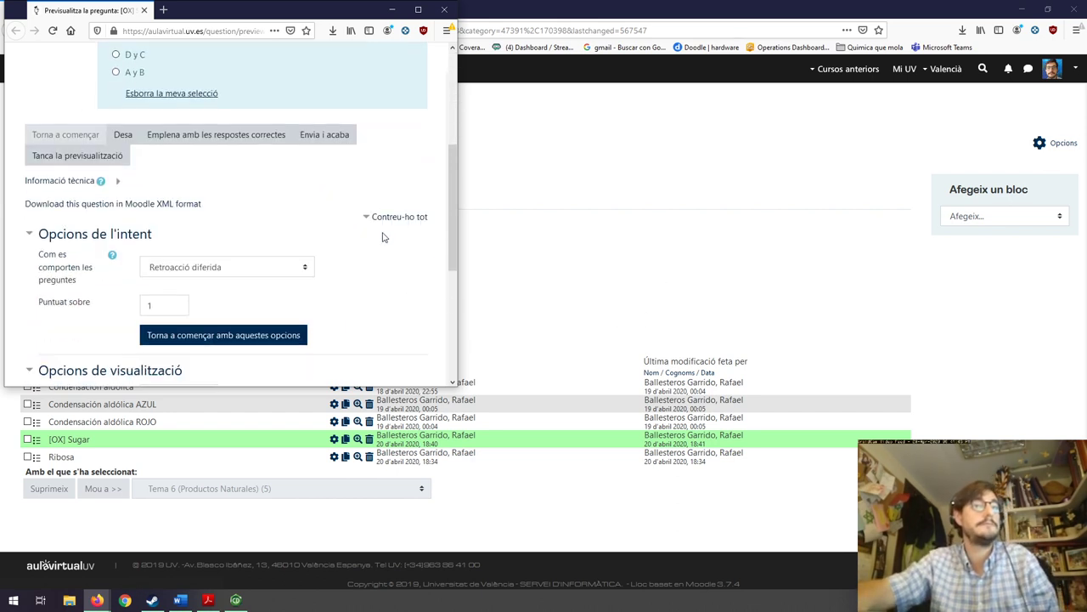
{"action": "left_click", "coordinate": [323, 127]}
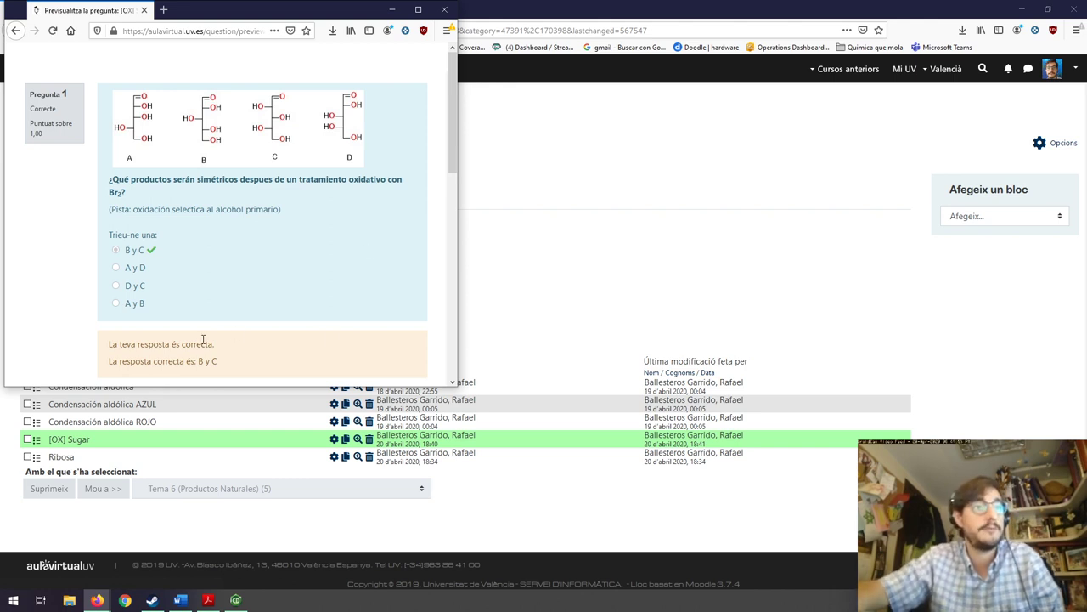
{"action": "left_click_drag", "start_coordinate": [126, 361], "coordinate": [197, 361]}
{"action": "left_click", "coordinate": [286, 367]}
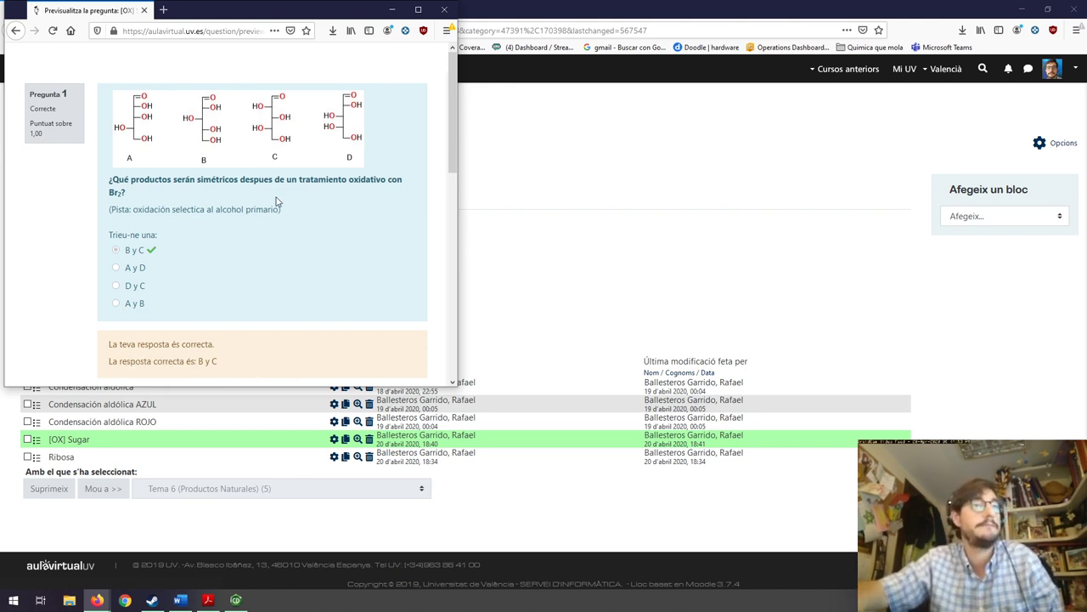
{"action": "left_click", "coordinate": [445, 9]}
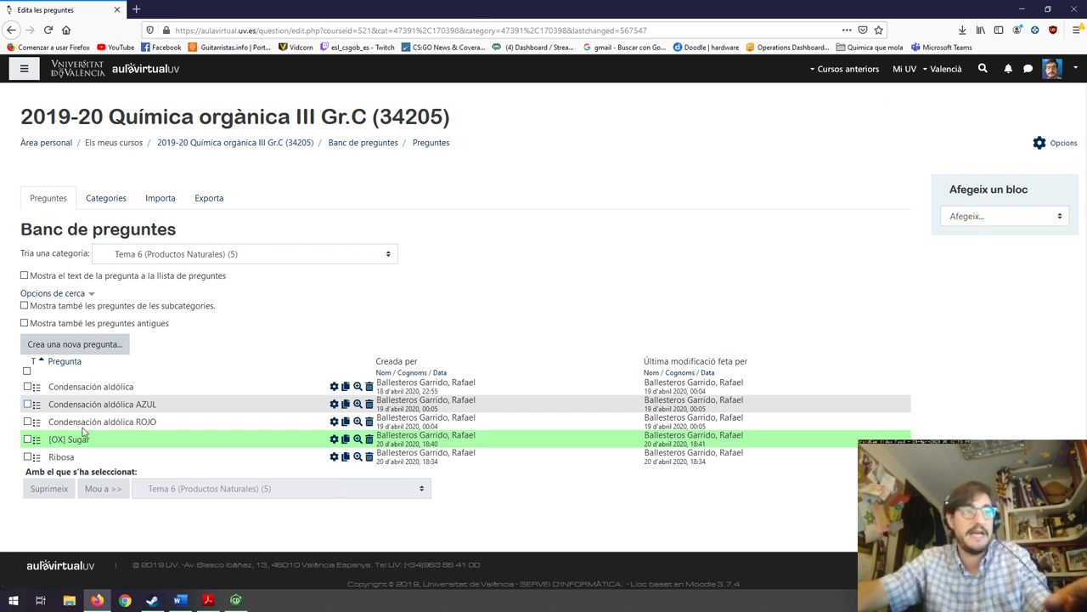
Create a new "Opció múltiple" question in the Tema 6 (Productos Naturales) question bank
{"action": "left_click", "coordinate": [73, 345]}
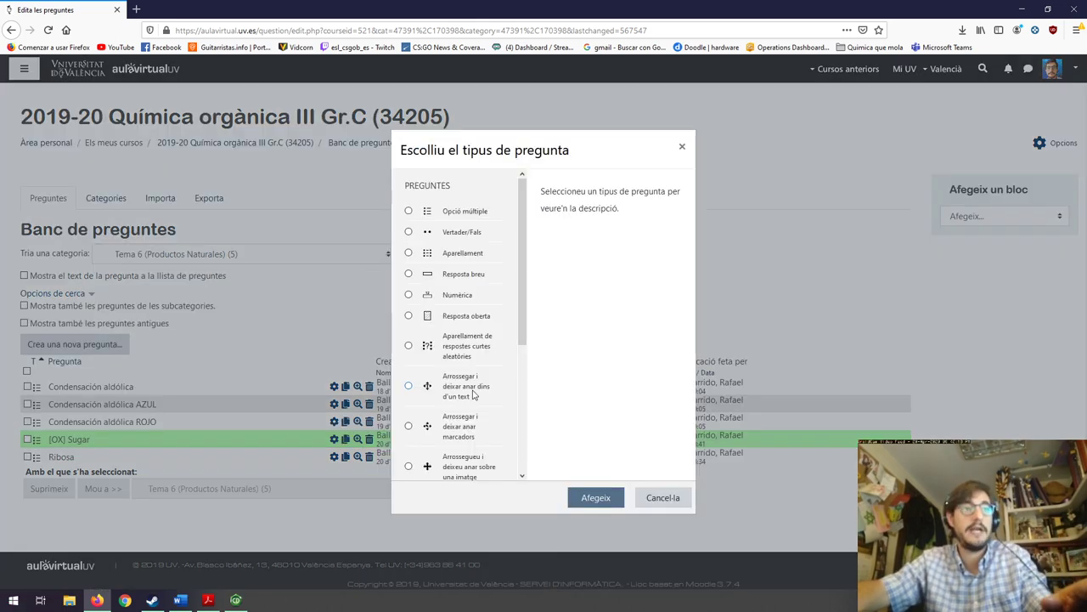
{"action": "left_click", "coordinate": [408, 212]}
{"action": "left_click", "coordinate": [595, 499]}
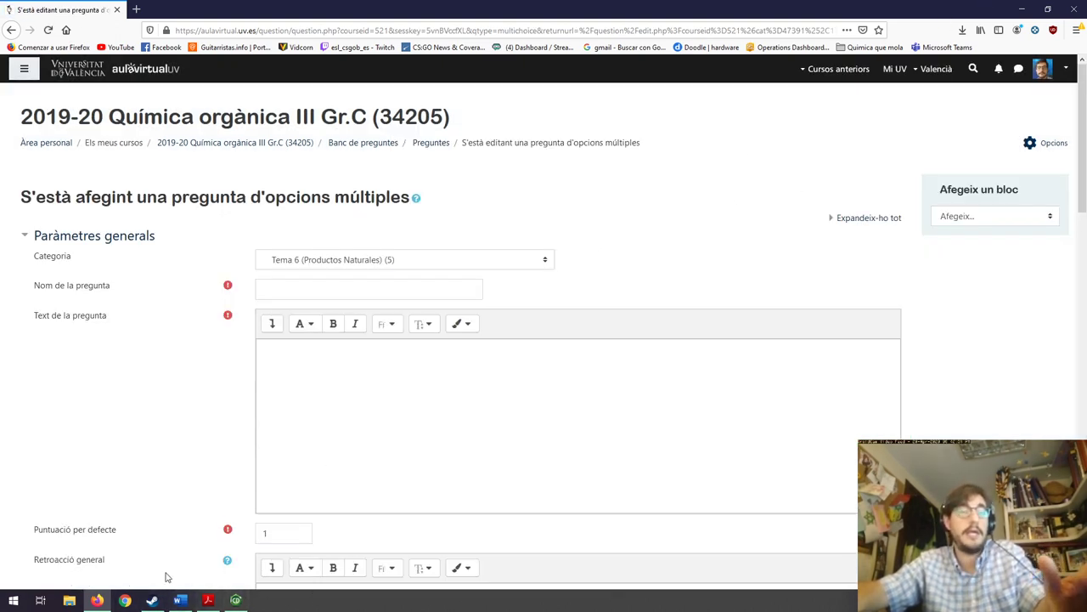
Launch MestReNova and decline the offer to try the modern user interface
{"action": "left_click", "coordinate": [13, 601]}
{"action": "type", "text": "mest"}
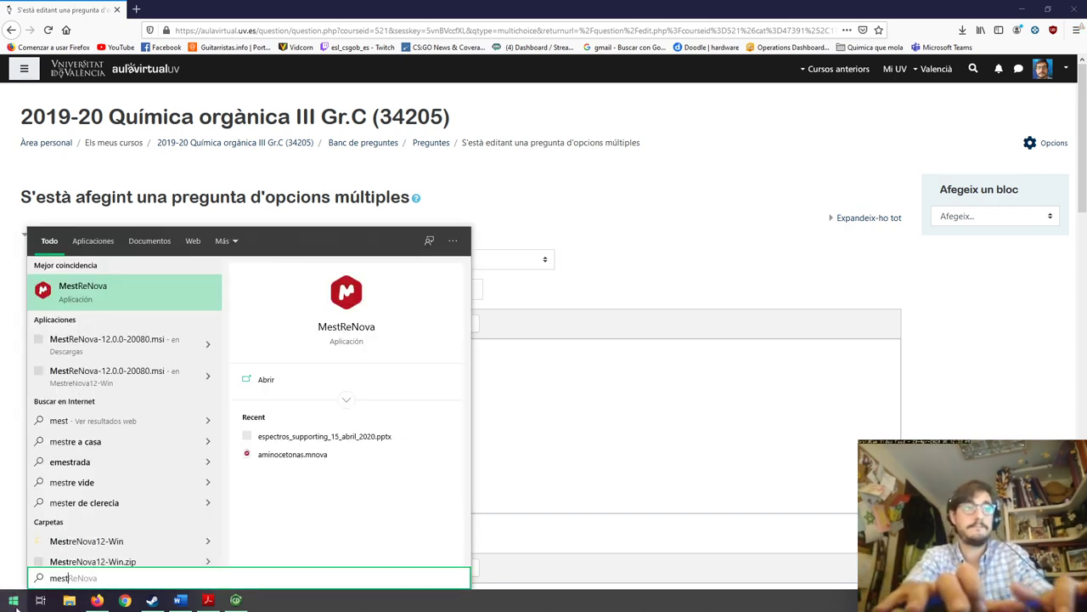
{"action": "key", "text": "Return"}
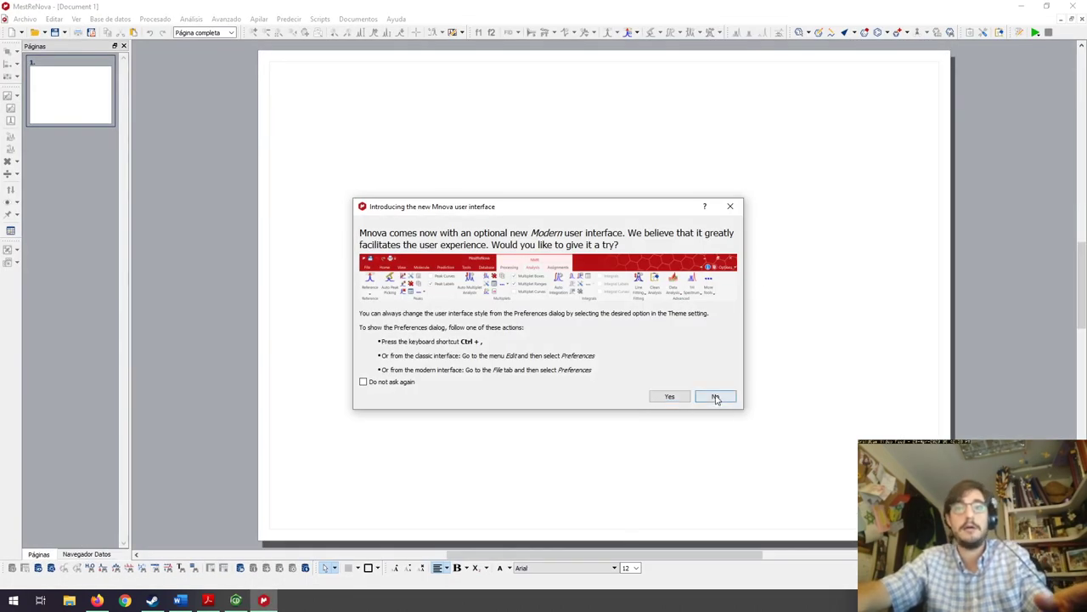
{"action": "left_click", "coordinate": [717, 396]}
Open the file aminocetonas.mnova from the "delia paper" folder
{"action": "left_click", "coordinate": [25, 19]}
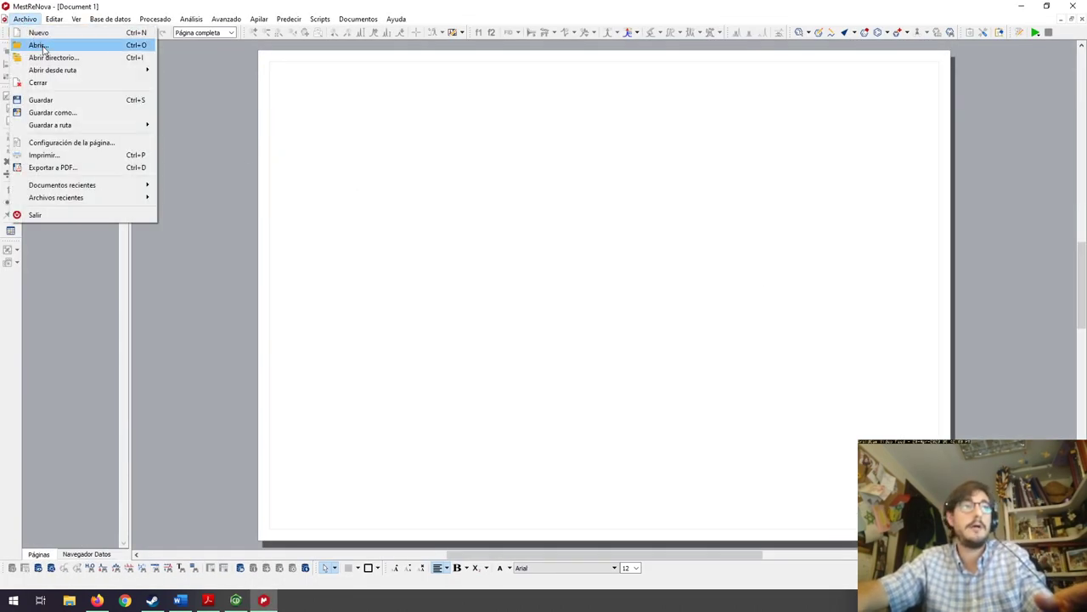
{"action": "left_click", "coordinate": [38, 45]}
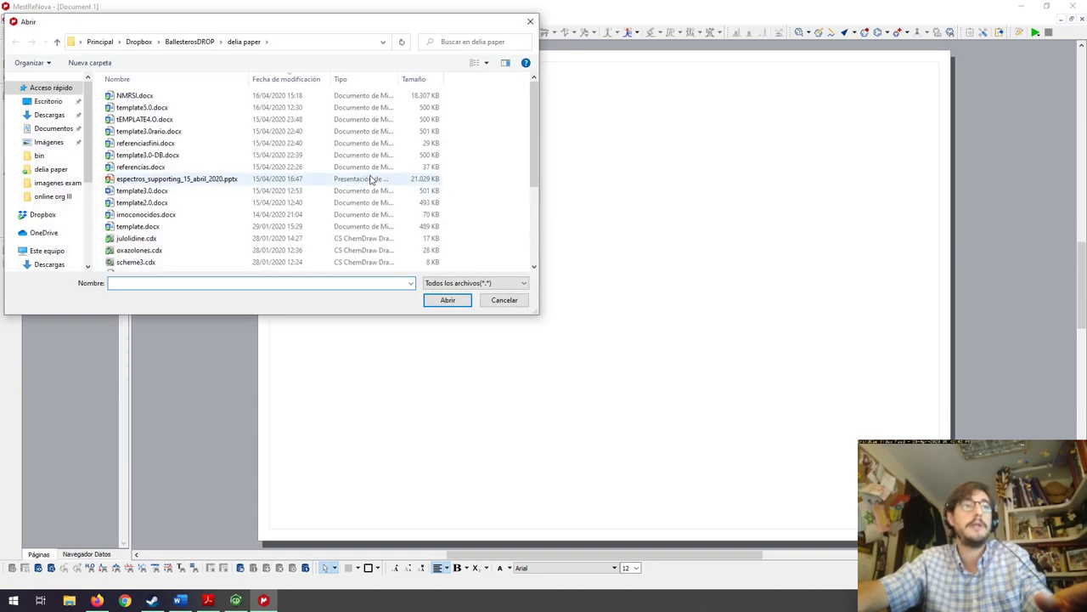
{"action": "scroll", "coordinate": [370, 180], "scroll_direction": "down", "scroll_amount": 4}
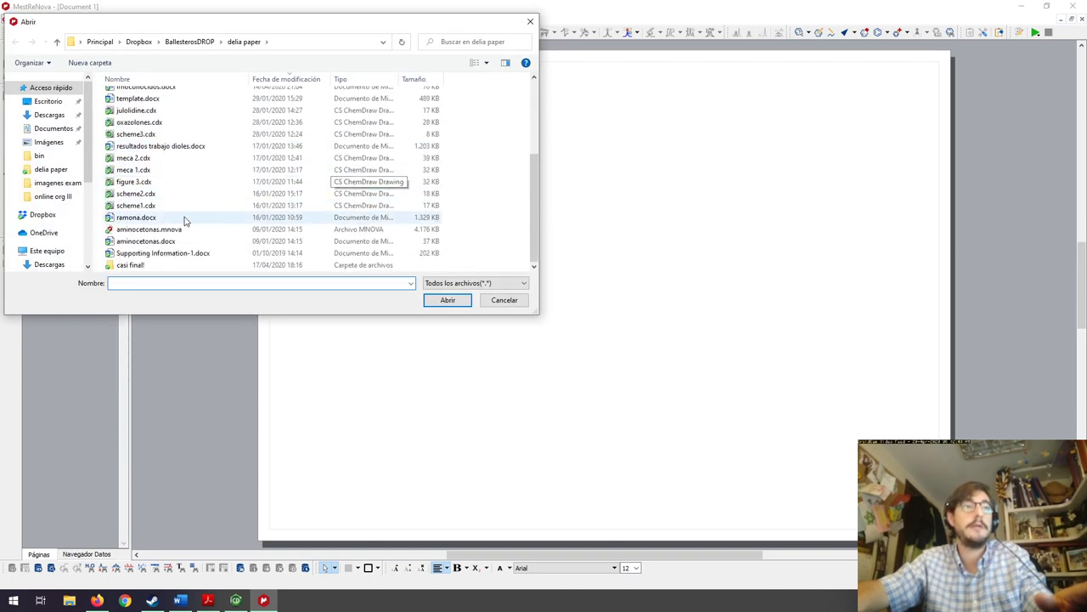
{"action": "left_click", "coordinate": [173, 232]}
{"action": "left_click", "coordinate": [452, 299]}
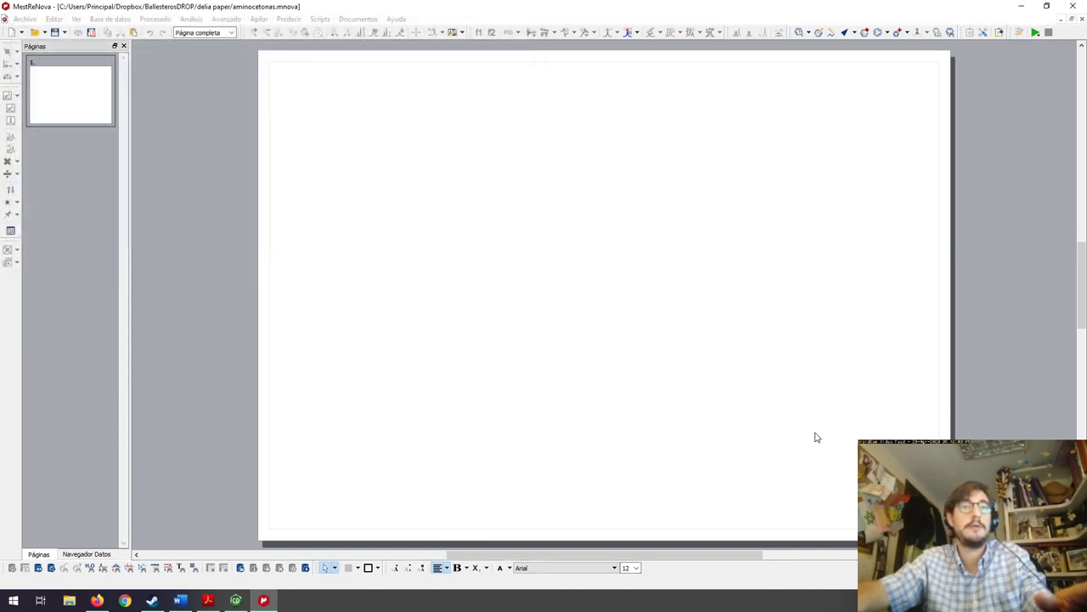
Display the spectrum on page 2 and select both the spectrum and its molecular structure
{"action": "left_click", "coordinate": [93, 160]}
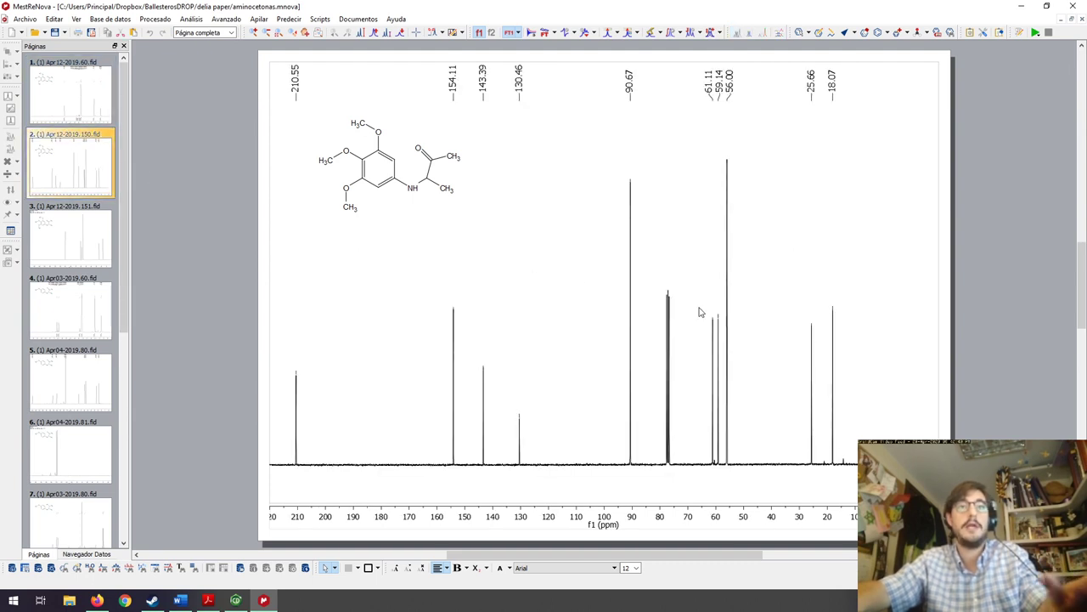
{"action": "left_click", "coordinate": [421, 168]}
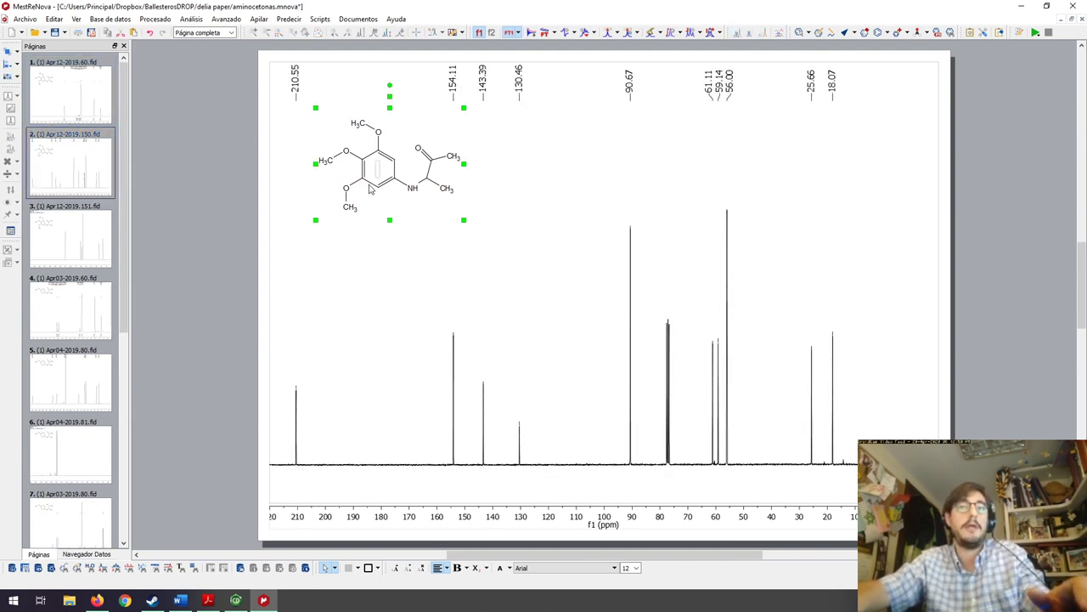
{"action": "left_click", "coordinate": [390, 167]}
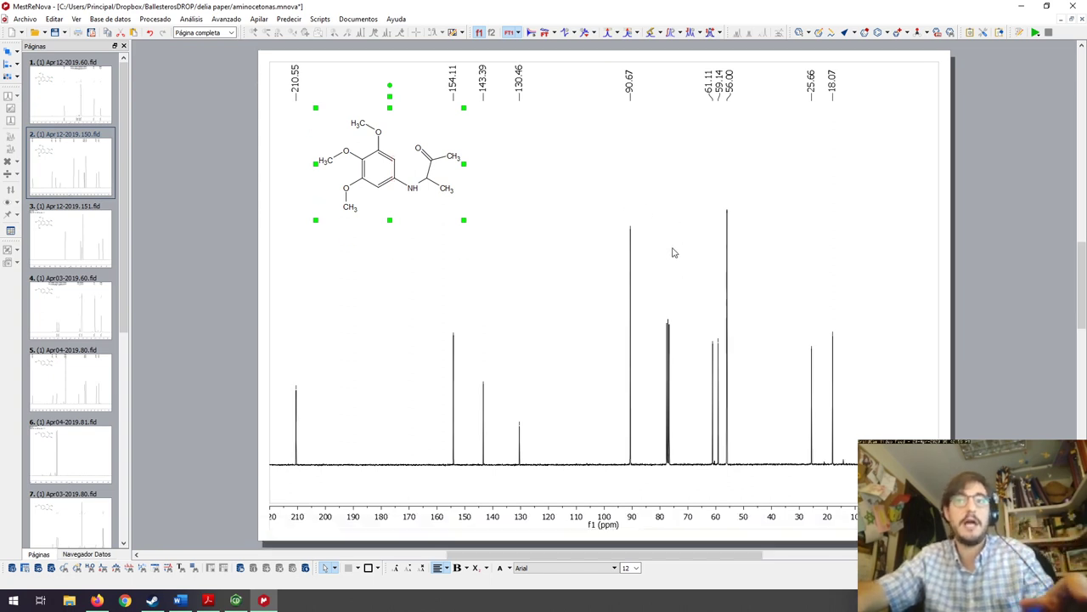
{"action": "left_click", "coordinate": [674, 280]}
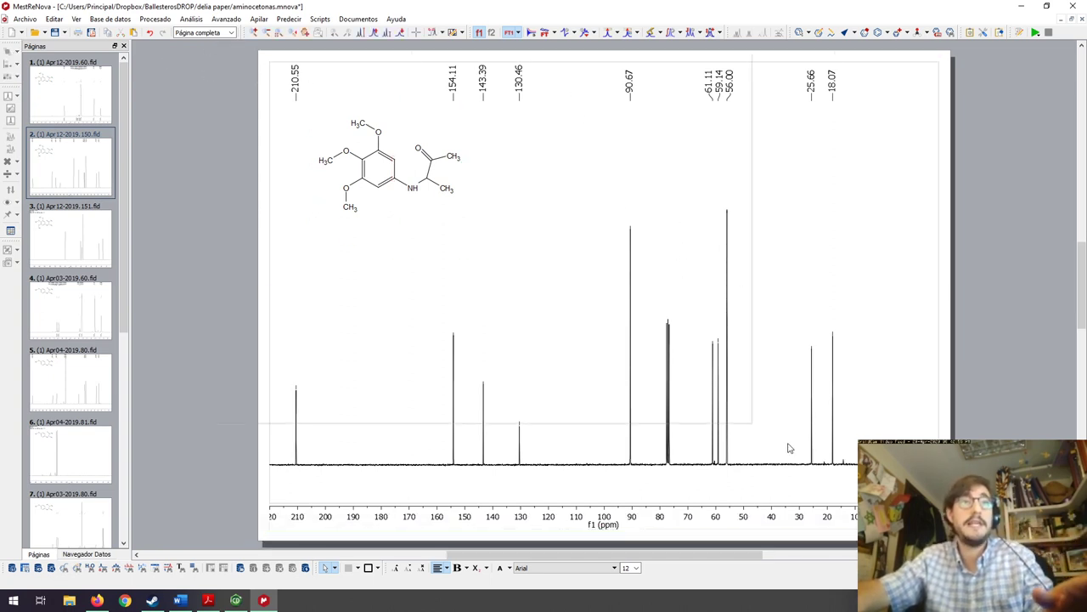
{"action": "key", "text": "ctrl+a"}
{"action": "left_click", "coordinate": [680, 330]}
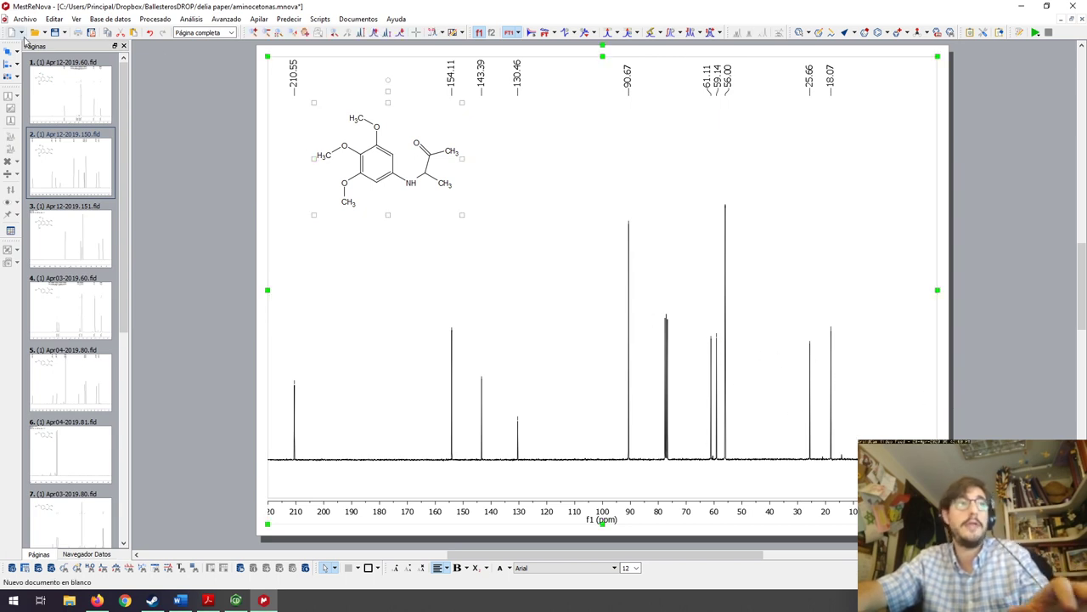
Save the spectrum as the JPEG image aminocetonas.jpeg in the "imagenes exam" folder
{"action": "left_click", "coordinate": [24, 20]}
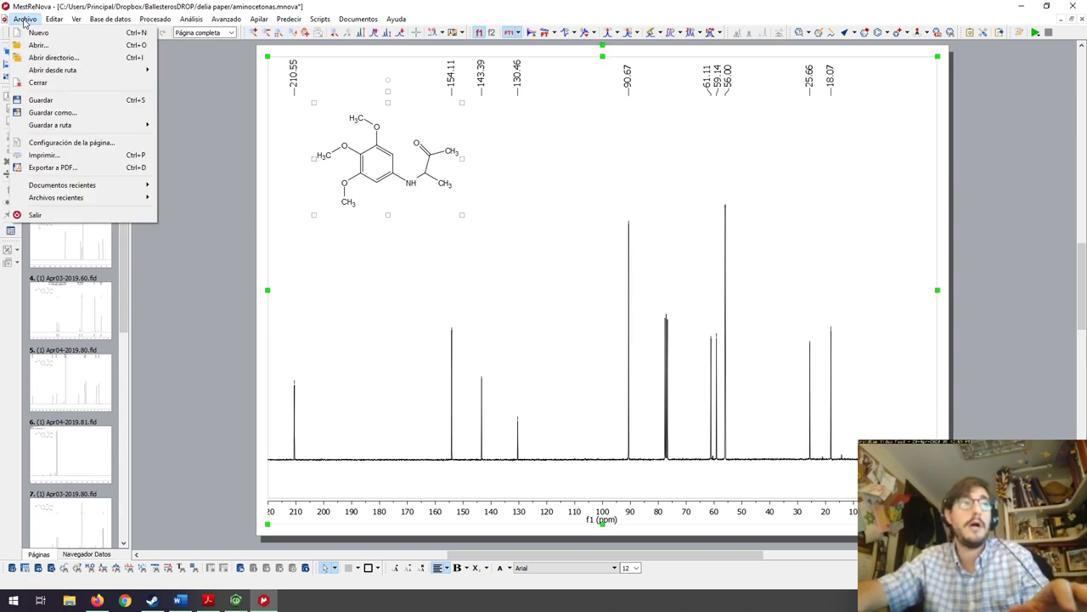
{"action": "left_click", "coordinate": [52, 112]}
{"action": "left_click", "coordinate": [270, 255]}
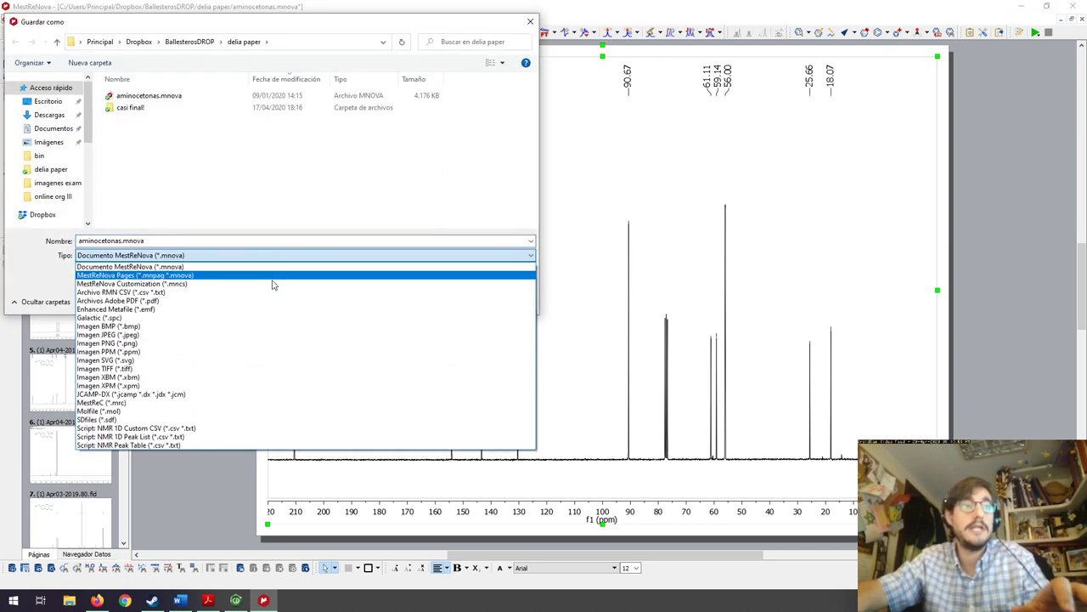
{"action": "left_click", "coordinate": [274, 333]}
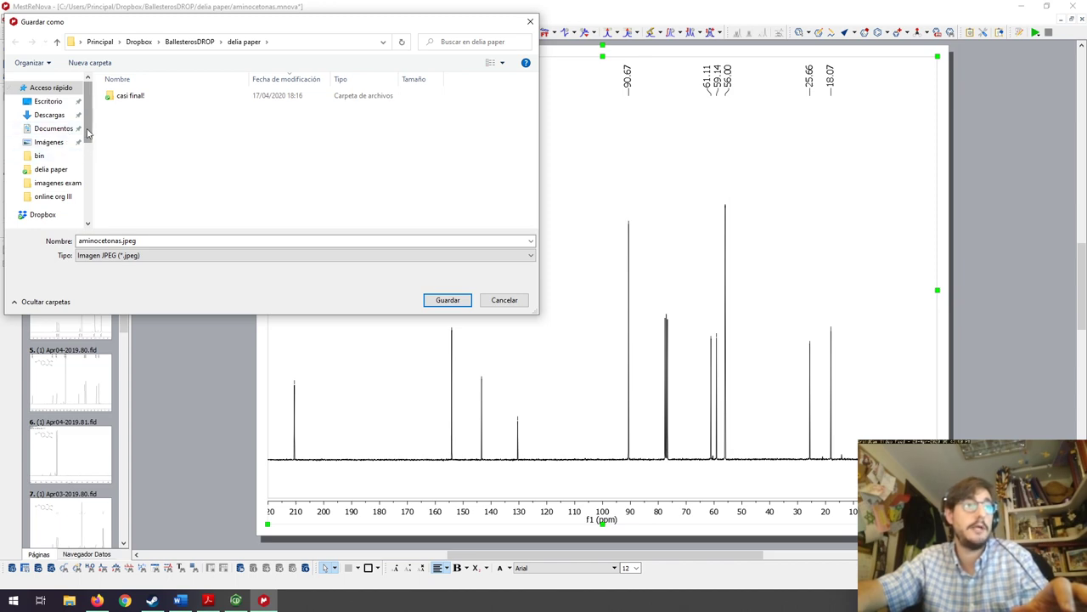
{"action": "left_click", "coordinate": [58, 182]}
{"action": "left_click", "coordinate": [459, 304]}
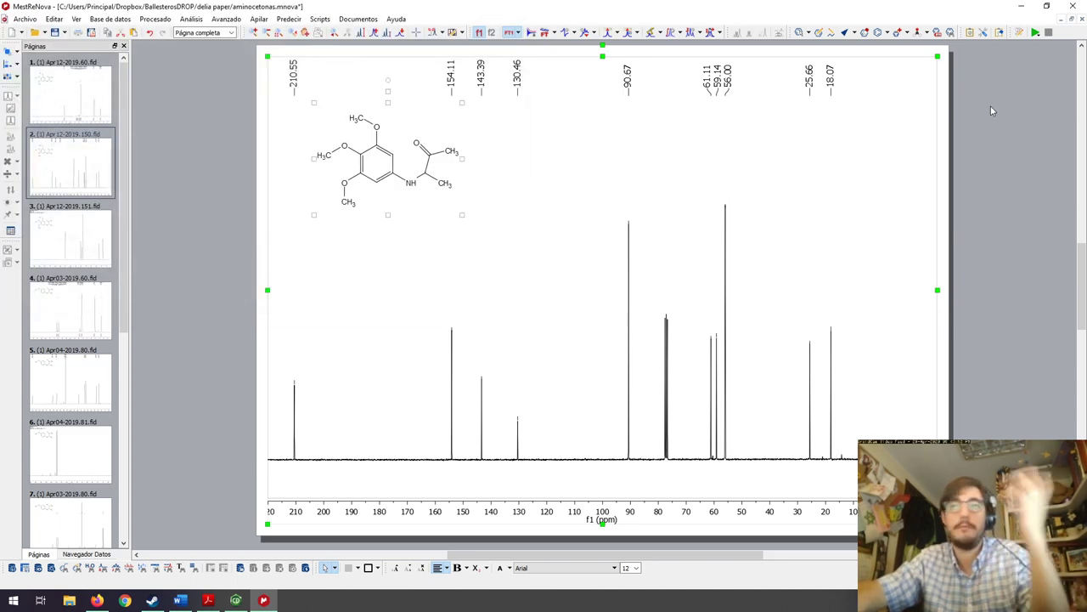
Switch to the new multiple-choice question form in Firefox and name the question RMN
{"action": "key", "text": "alt+Tab"}
{"action": "left_click", "coordinate": [331, 288]}
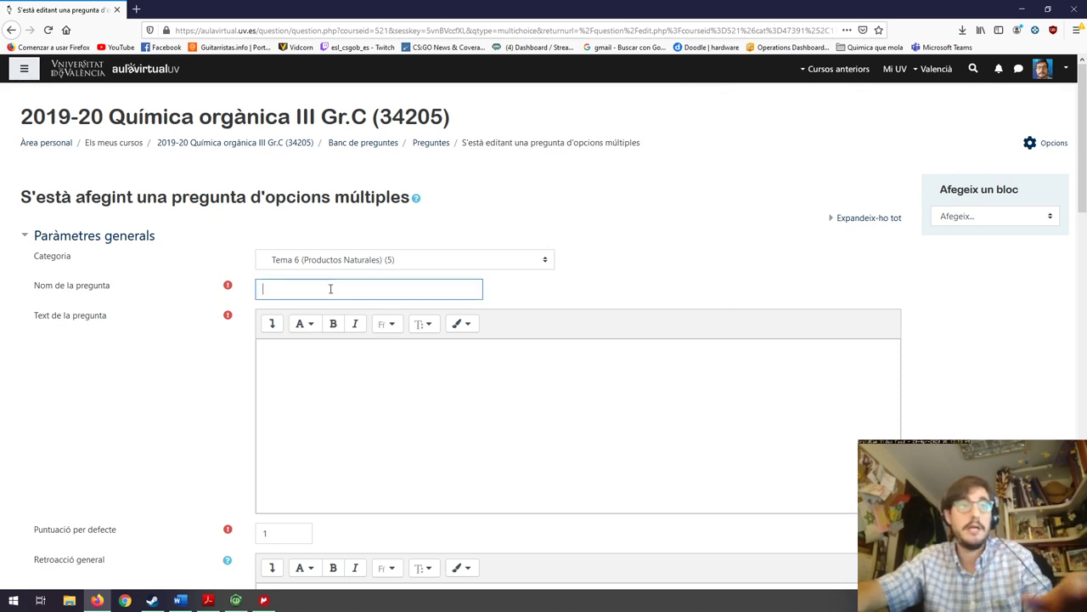
{"action": "type", "text": "RMN"}
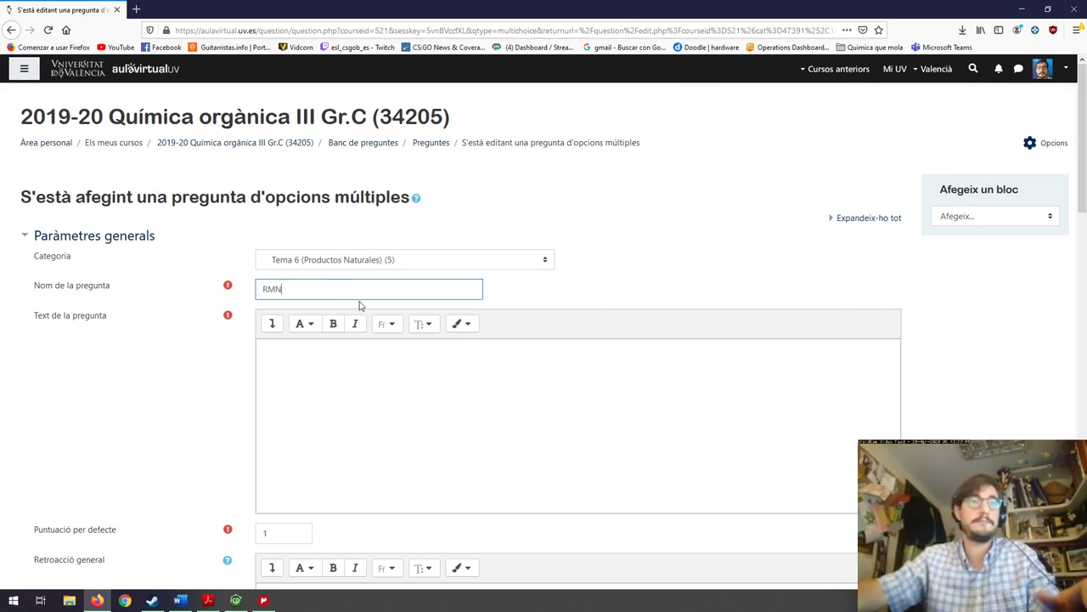
Insert the image aminocetonas.jpeg from the "imagenes exam" folder into the question text, marking its description as unnecessary
{"action": "left_click", "coordinate": [272, 324]}
{"action": "left_click", "coordinate": [438, 347]}
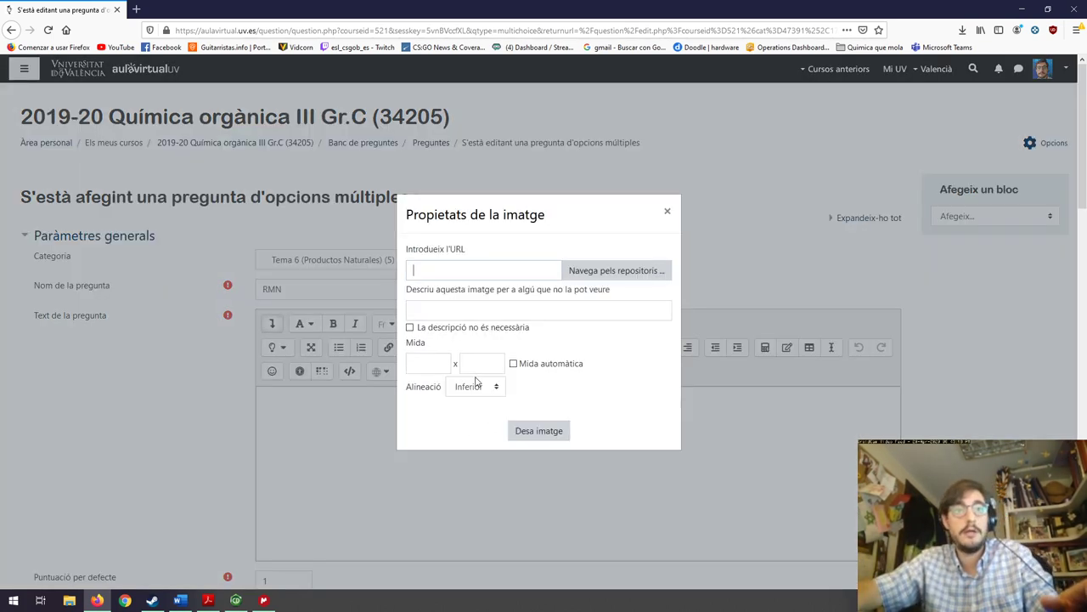
{"action": "left_click", "coordinate": [637, 271]}
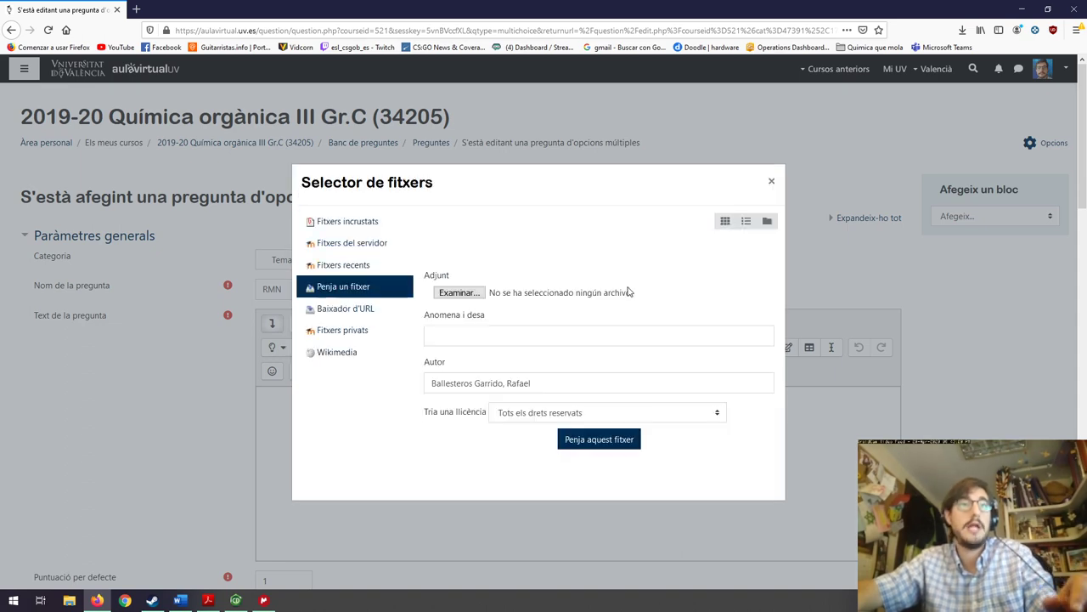
{"action": "left_click", "coordinate": [451, 293]}
{"action": "left_click", "coordinate": [195, 102]}
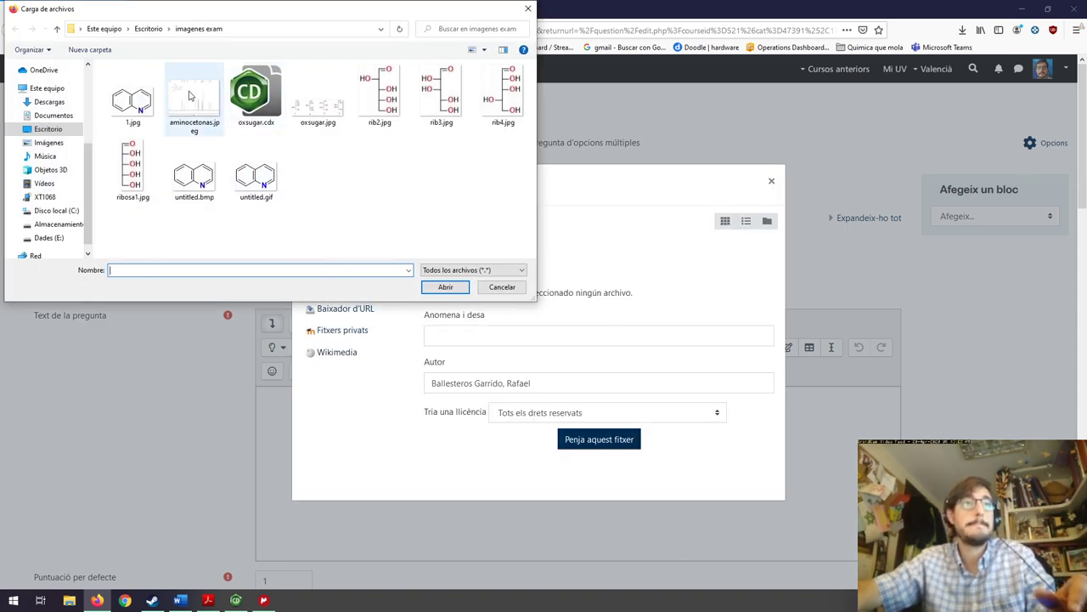
{"action": "left_click", "coordinate": [445, 287]}
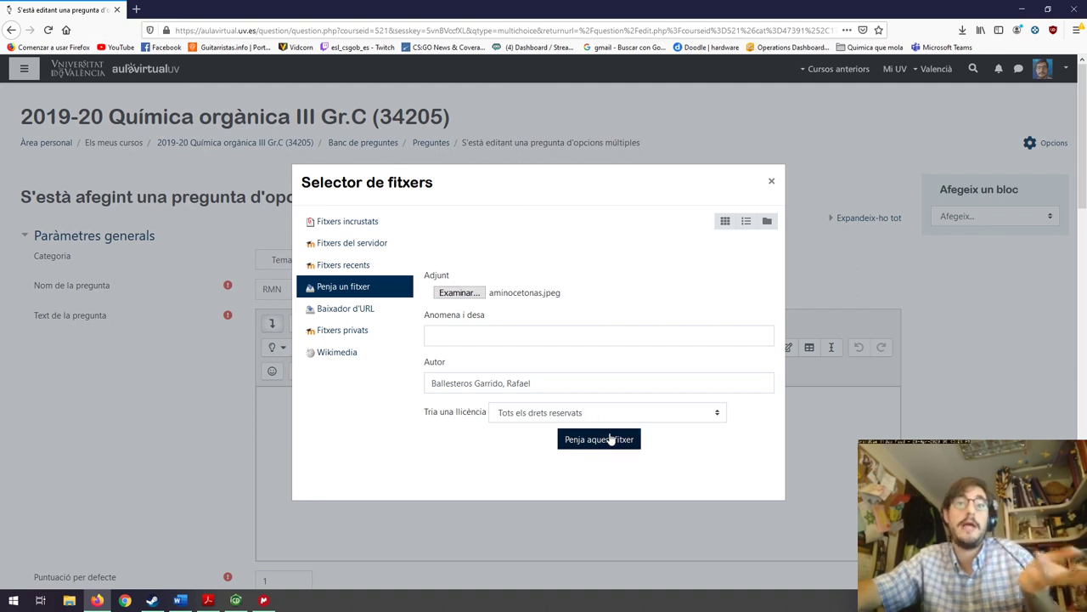
{"action": "left_click", "coordinate": [610, 440]}
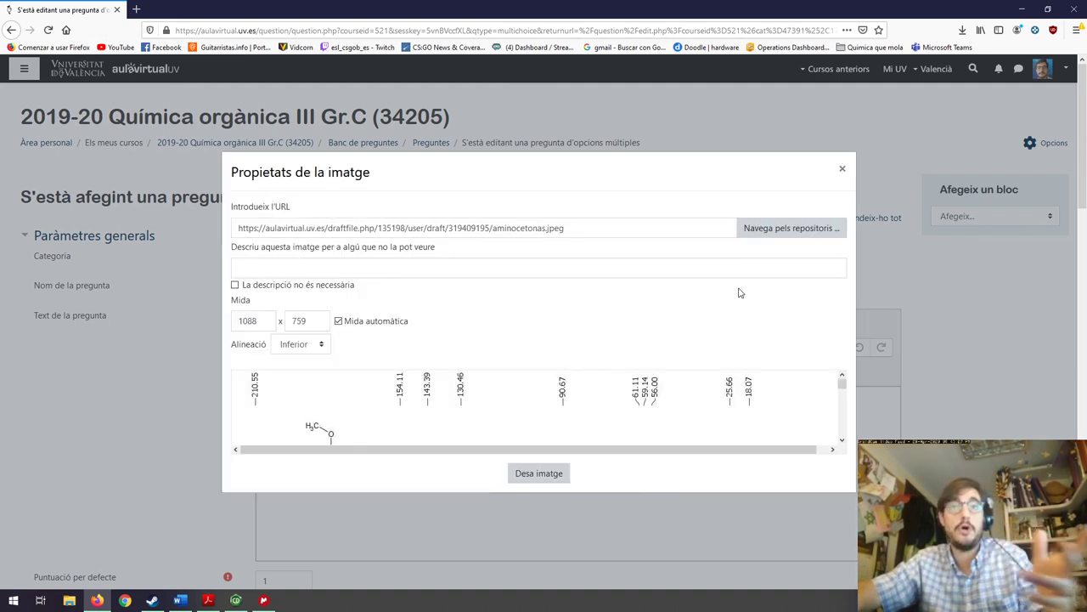
{"action": "left_click", "coordinate": [299, 286]}
{"action": "left_click", "coordinate": [544, 473]}
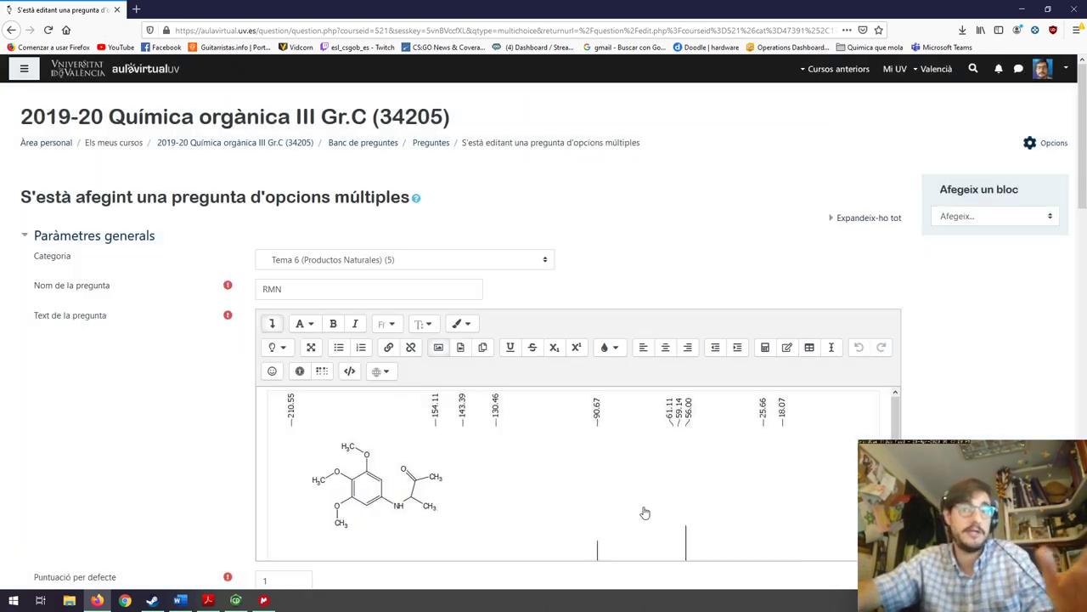
Examine how the inserted NMR spectrum and its molecular structure are displayed in the question text
{"action": "scroll", "coordinate": [801, 508], "scroll_direction": "down", "scroll_amount": 3}
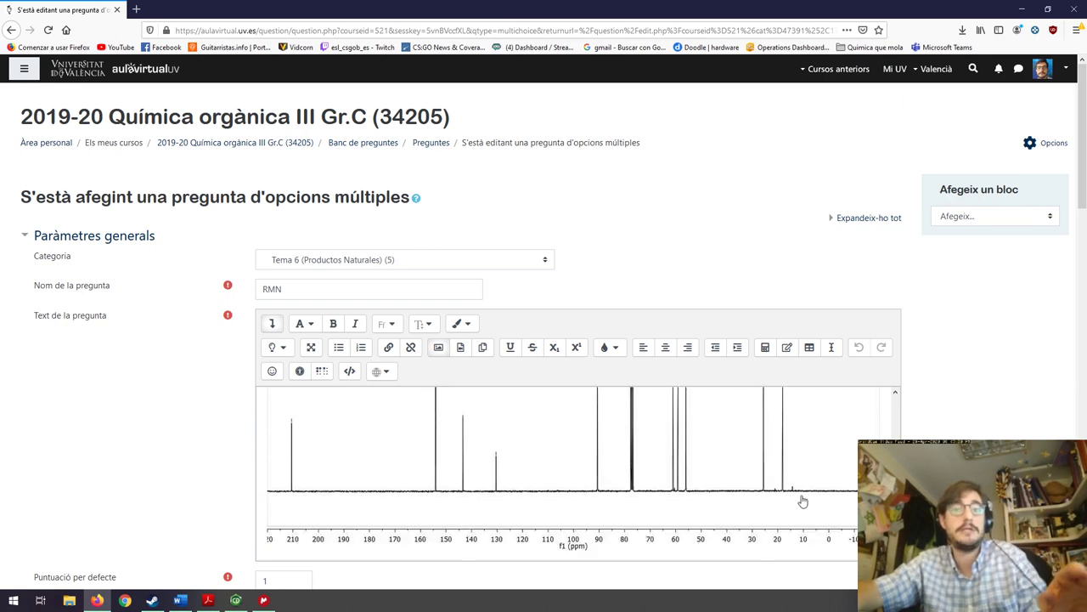
{"action": "scroll", "coordinate": [886, 433], "scroll_direction": "down", "scroll_amount": 4}
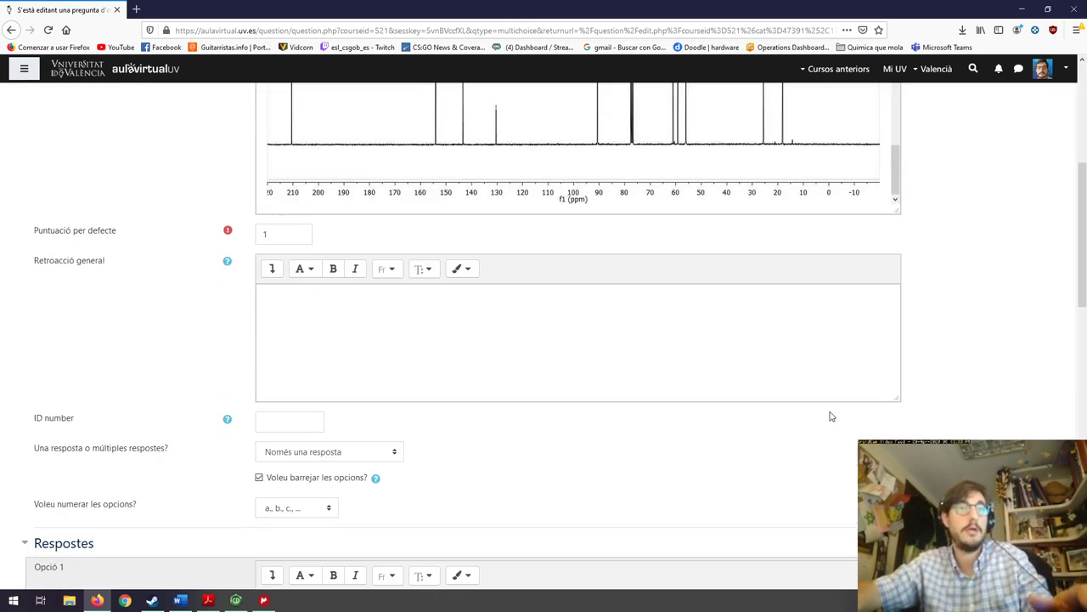
{"action": "scroll", "coordinate": [837, 417], "scroll_direction": "up", "scroll_amount": 1}
{"action": "scroll", "coordinate": [705, 374], "scroll_direction": "up", "scroll_amount": 2}
{"action": "scroll", "coordinate": [680, 408], "scroll_direction": "down", "scroll_amount": 1}
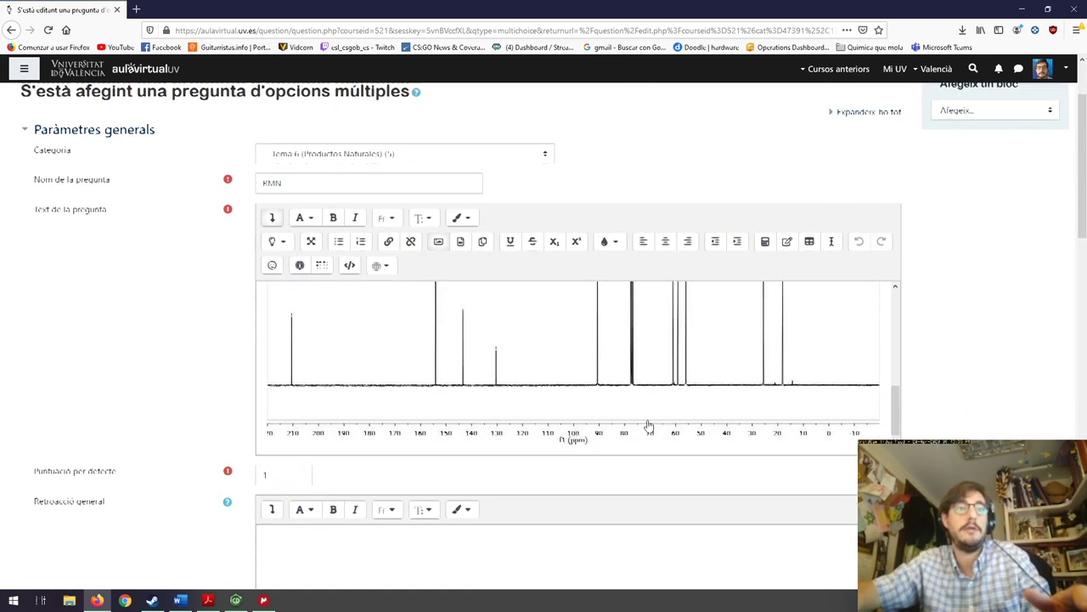
{"action": "scroll", "coordinate": [649, 425], "scroll_direction": "down", "scroll_amount": 3}
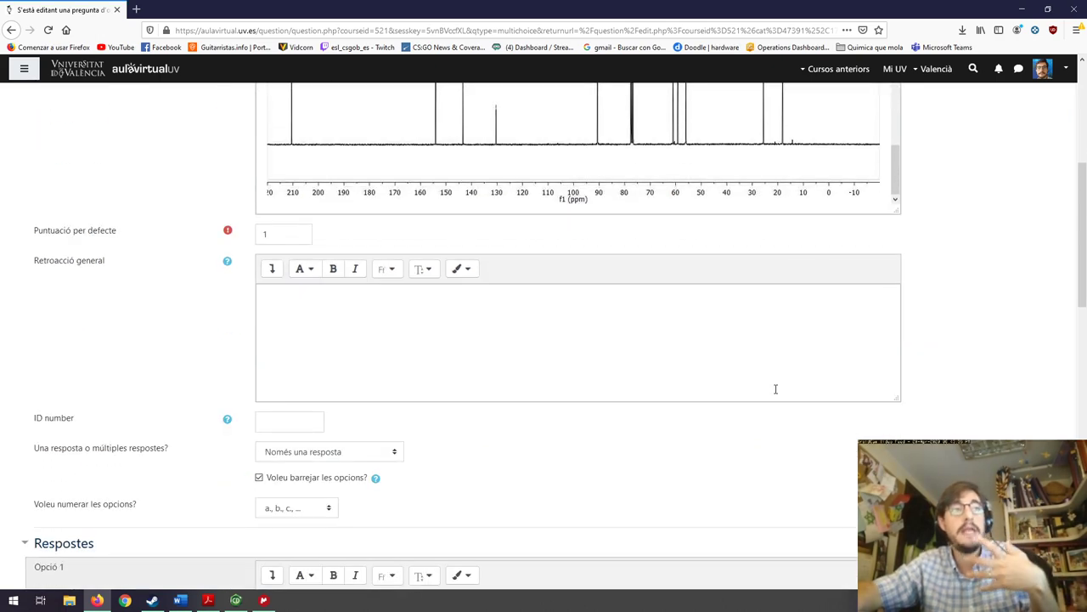
{"action": "scroll", "coordinate": [713, 177], "scroll_direction": "up", "scroll_amount": 3}
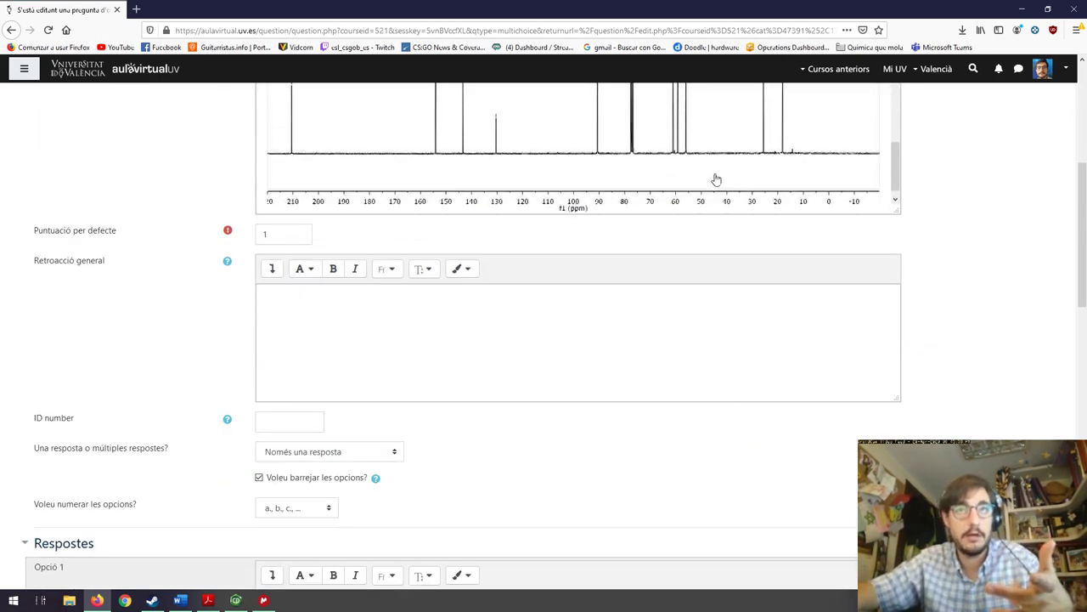
{"action": "scroll", "coordinate": [912, 208], "scroll_direction": "up", "scroll_amount": 2}
{"action": "scroll", "coordinate": [747, 289], "scroll_direction": "down", "scroll_amount": 3}
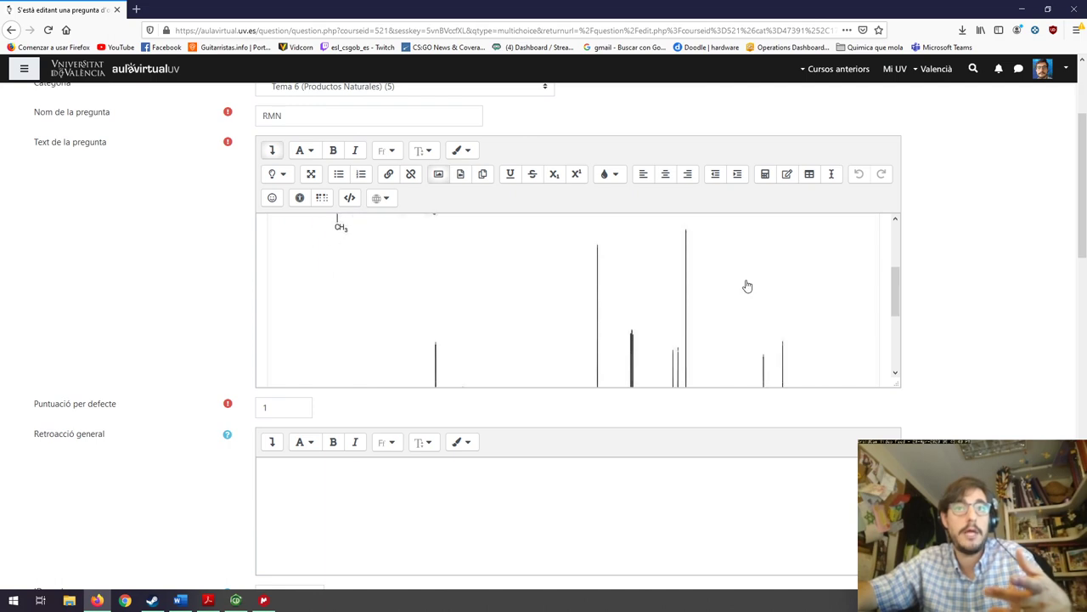
{"action": "scroll", "coordinate": [777, 315], "scroll_direction": "up", "scroll_amount": 4}
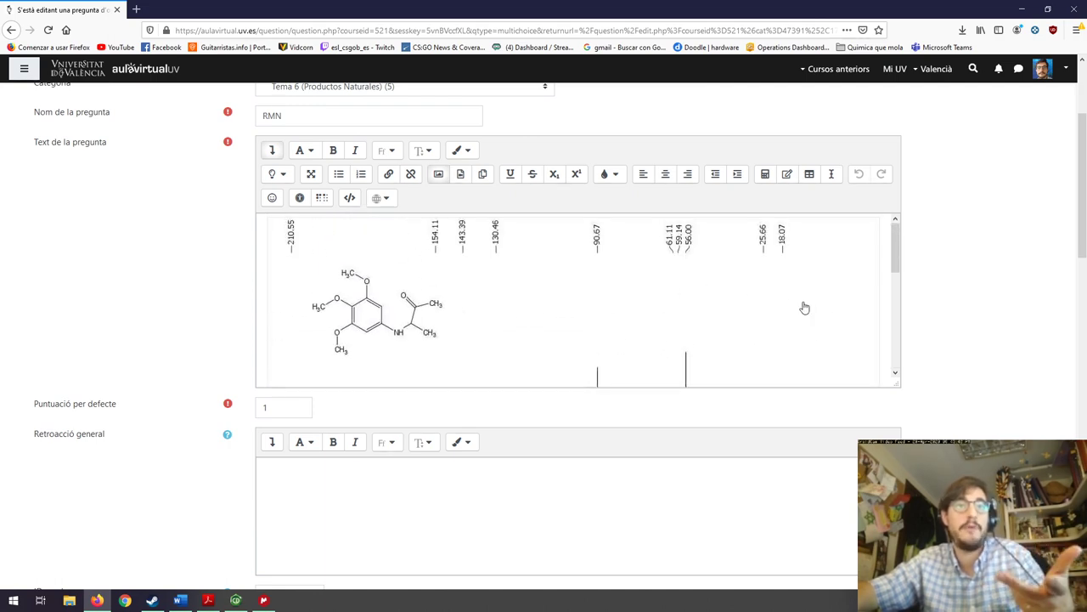
{"action": "scroll", "coordinate": [803, 307], "scroll_direction": "down", "scroll_amount": 3}
{"action": "scroll", "coordinate": [790, 340], "scroll_direction": "up", "scroll_amount": 3}
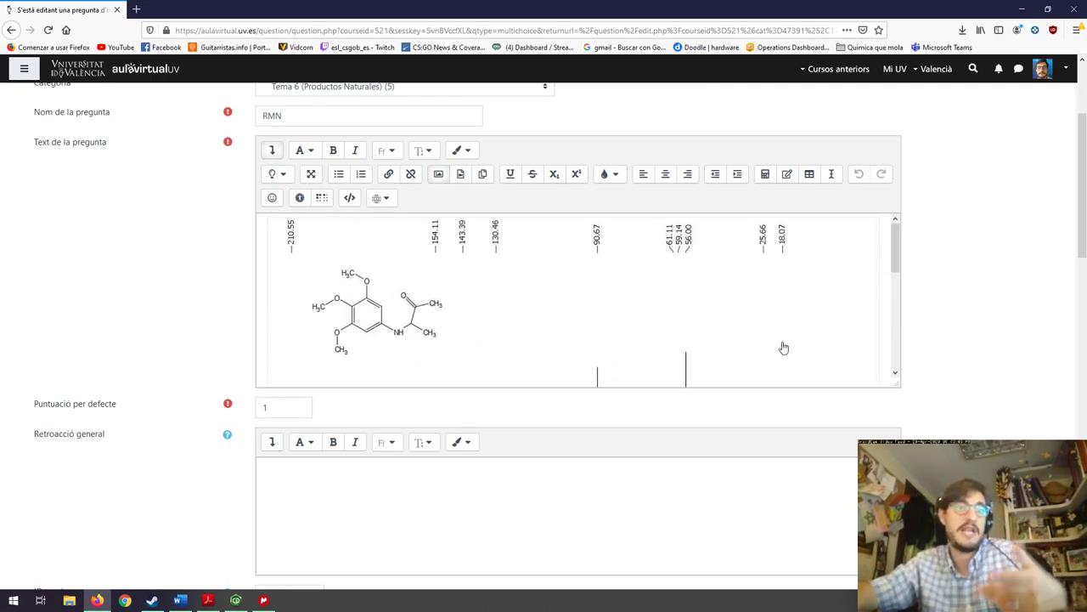
{"action": "scroll", "coordinate": [756, 340], "scroll_direction": "up", "scroll_amount": 2}
{"action": "scroll", "coordinate": [882, 414], "scroll_direction": "down", "scroll_amount": 1}
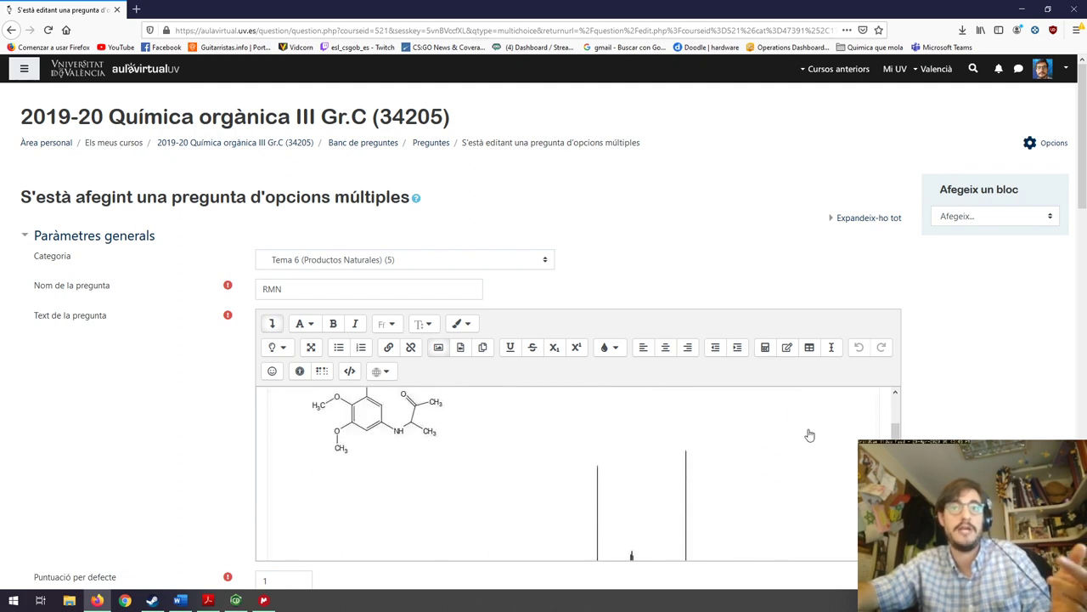
{"action": "scroll", "coordinate": [808, 436], "scroll_direction": "up", "scroll_amount": 2}
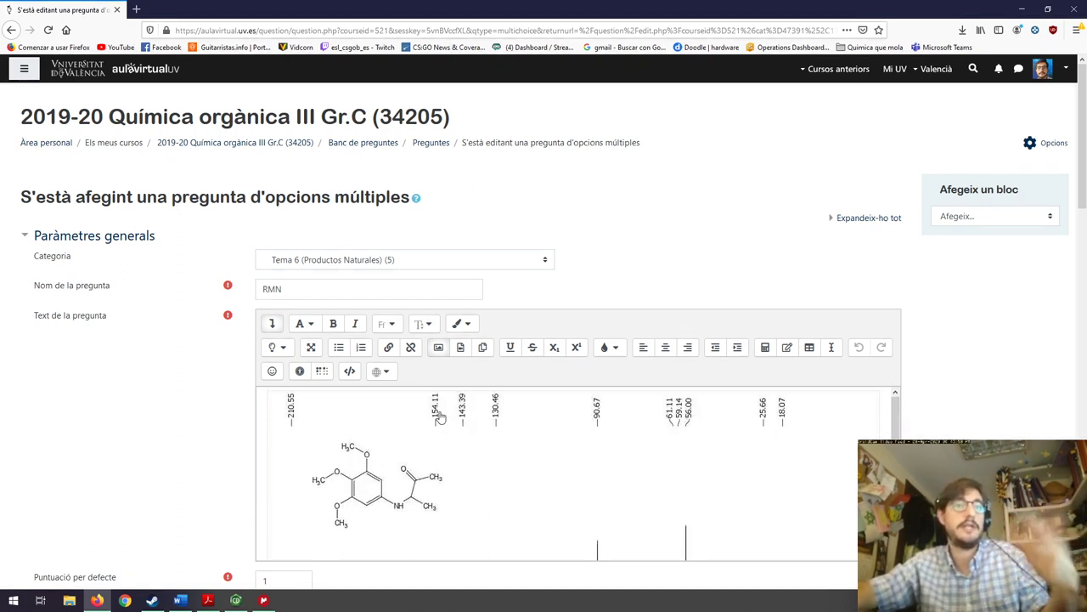
{"action": "scroll", "coordinate": [689, 449], "scroll_direction": "down", "scroll_amount": 4}
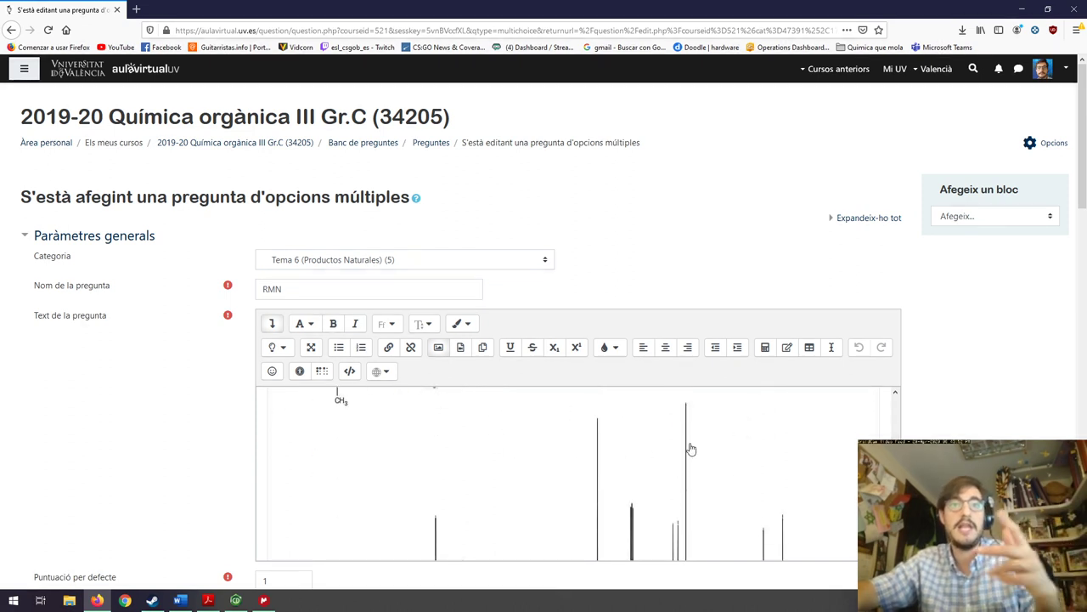
{"action": "scroll", "coordinate": [820, 476], "scroll_direction": "up", "scroll_amount": 4}
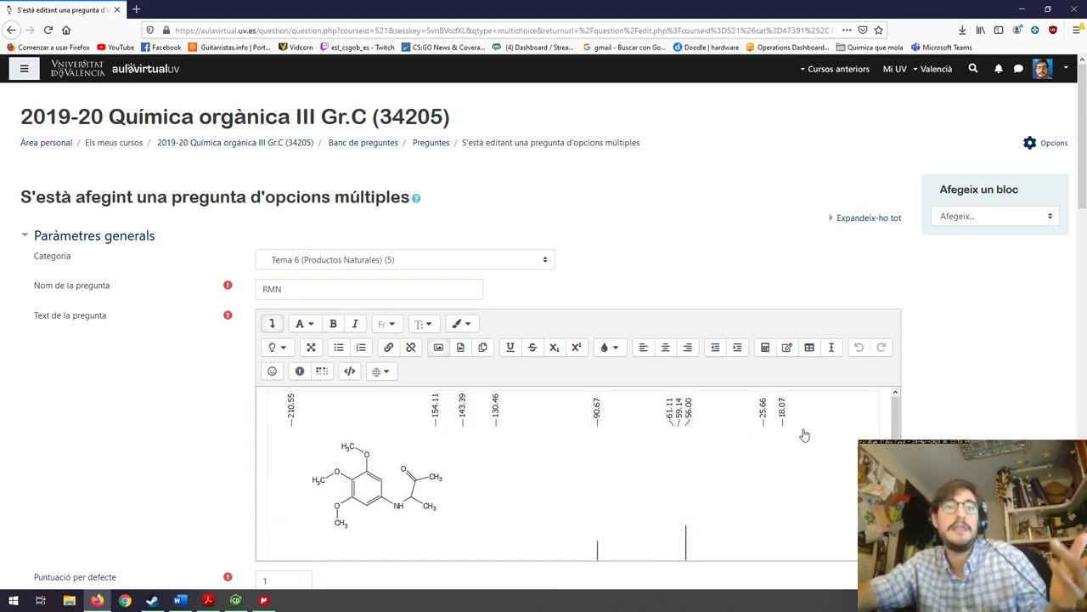
{"action": "scroll", "coordinate": [807, 450], "scroll_direction": "down", "scroll_amount": 3}
{"action": "scroll", "coordinate": [815, 476], "scroll_direction": "up", "scroll_amount": 2}
{"action": "scroll", "coordinate": [821, 491], "scroll_direction": "down", "scroll_amount": 3}
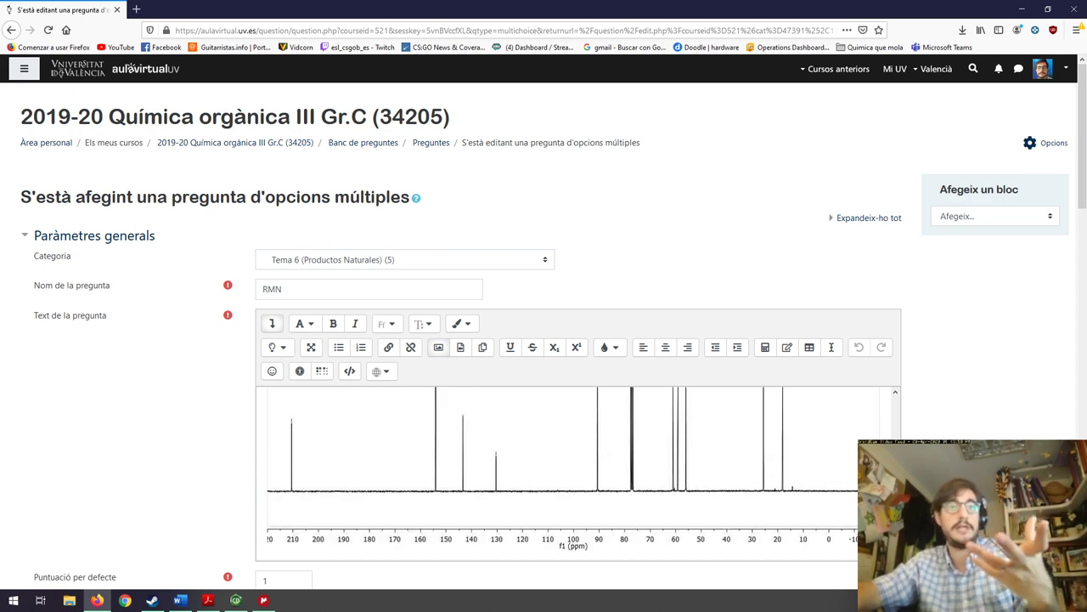
Set the numbering of the answer options to "Sense numerar"
{"action": "scroll", "coordinate": [578, 442], "scroll_direction": "down", "scroll_amount": 4}
{"action": "scroll", "coordinate": [408, 329], "scroll_direction": "down", "scroll_amount": 2}
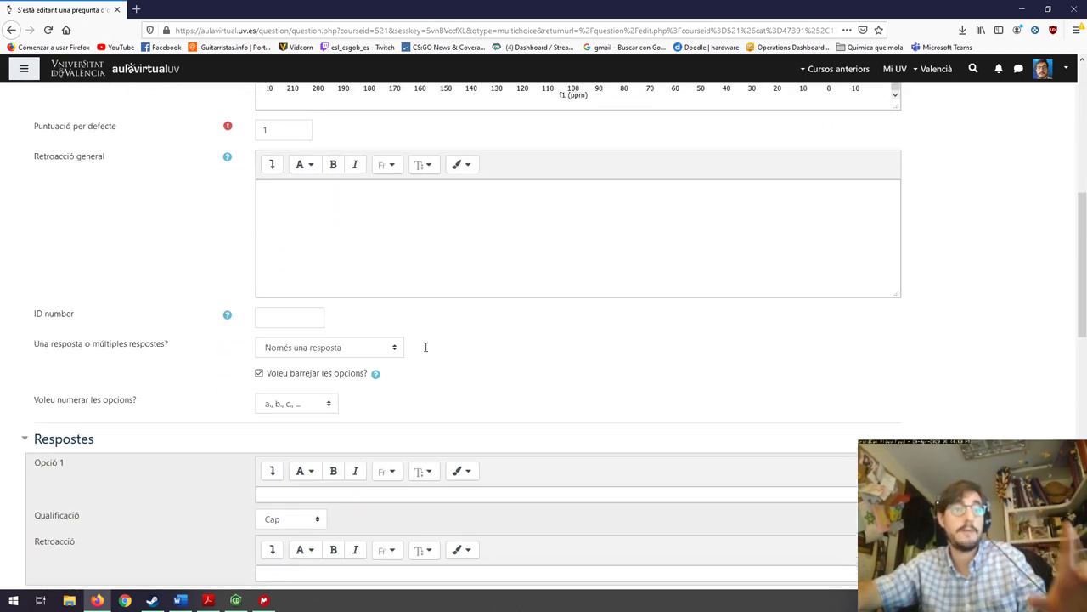
{"action": "left_click", "coordinate": [272, 394]}
{"action": "left_click", "coordinate": [290, 505]}
Fill in the first four answer options with 2, 3, 4 and 5 respectively
{"action": "left_click", "coordinate": [311, 481]}
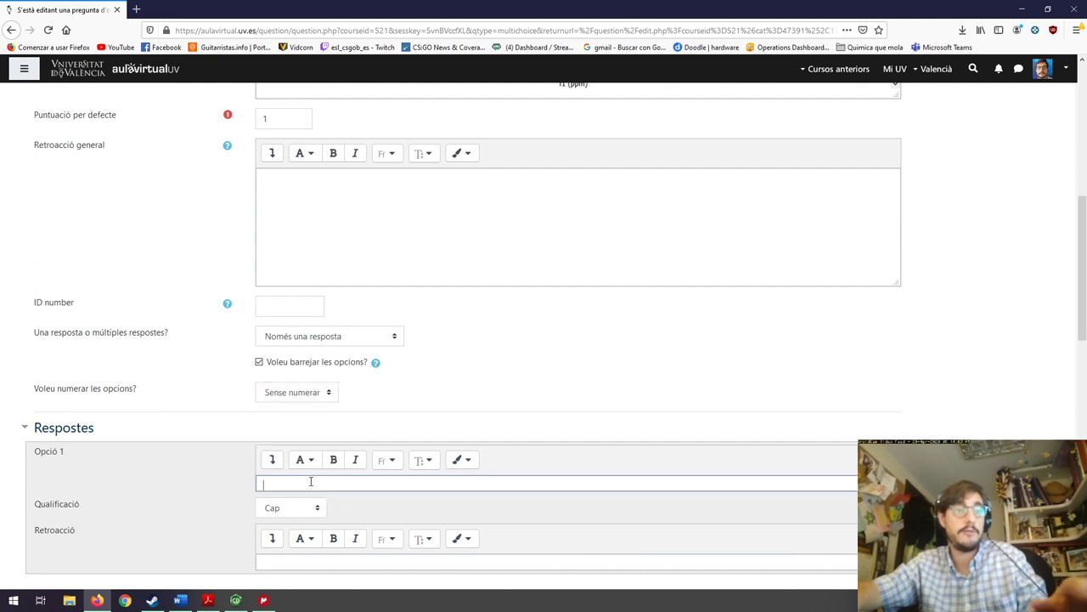
{"action": "type", "text": "2"}
{"action": "scroll", "coordinate": [476, 499], "scroll_direction": "down", "scroll_amount": 3}
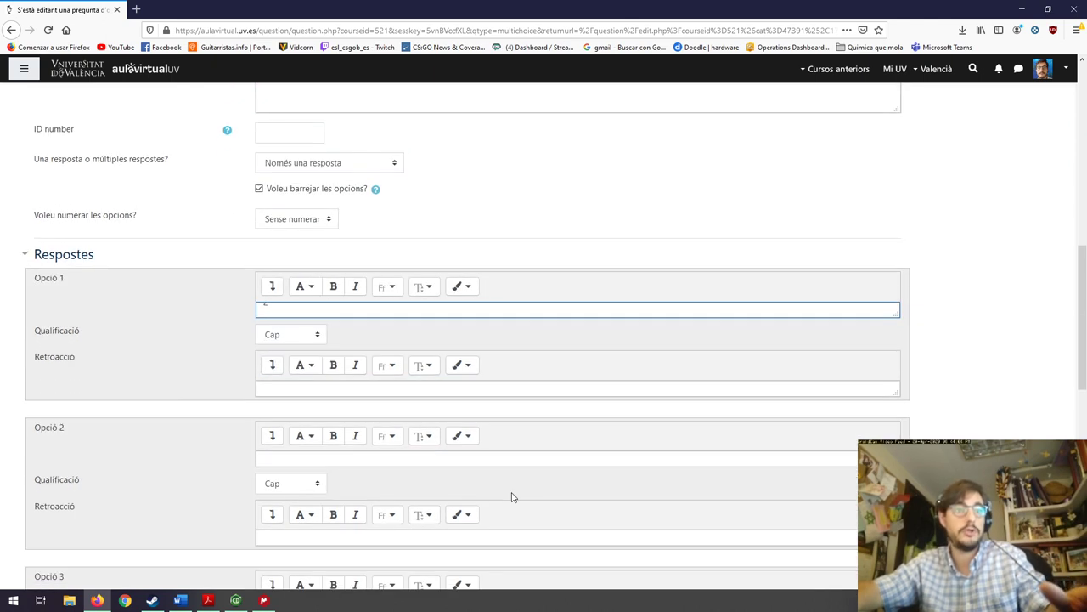
{"action": "left_click", "coordinate": [347, 456]}
{"action": "type", "text": "3"}
{"action": "scroll", "coordinate": [501, 478], "scroll_direction": "down", "scroll_amount": 1}
{"action": "scroll", "coordinate": [501, 478], "scroll_direction": "down", "scroll_amount": 1}
{"action": "left_click", "coordinate": [350, 498]}
{"action": "type", "text": "4"}
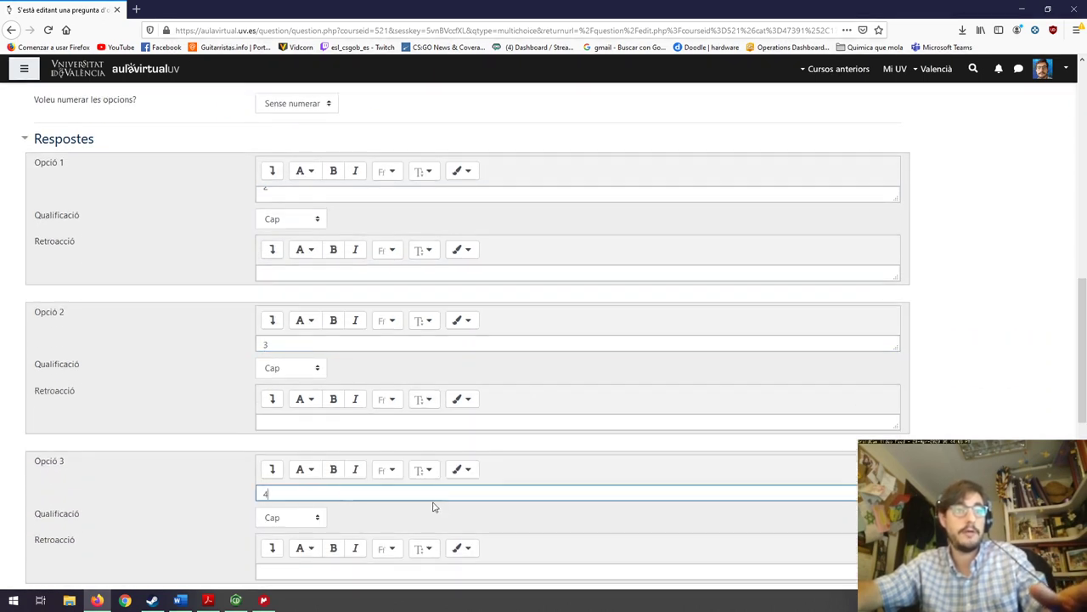
{"action": "scroll", "coordinate": [358, 514], "scroll_direction": "down", "scroll_amount": 2}
{"action": "left_click", "coordinate": [326, 522]}
{"action": "type", "text": "5"}
Try to save the question's changes and continue editing
{"action": "scroll", "coordinate": [420, 492], "scroll_direction": "up", "scroll_amount": 3}
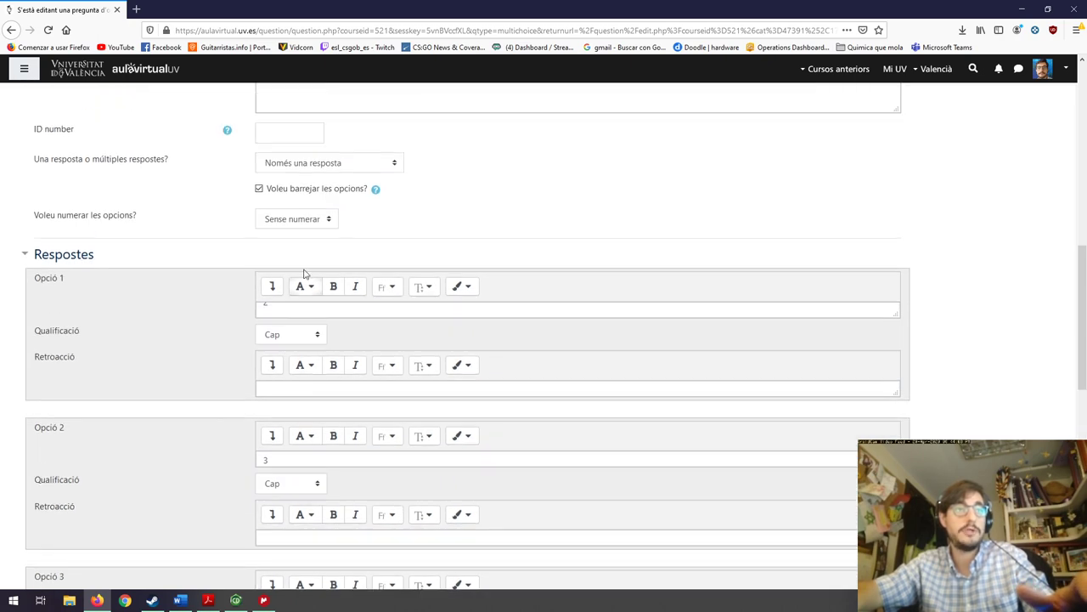
{"action": "scroll", "coordinate": [616, 441], "scroll_direction": "down", "scroll_amount": 5}
{"action": "scroll", "coordinate": [616, 442], "scroll_direction": "down", "scroll_amount": 3}
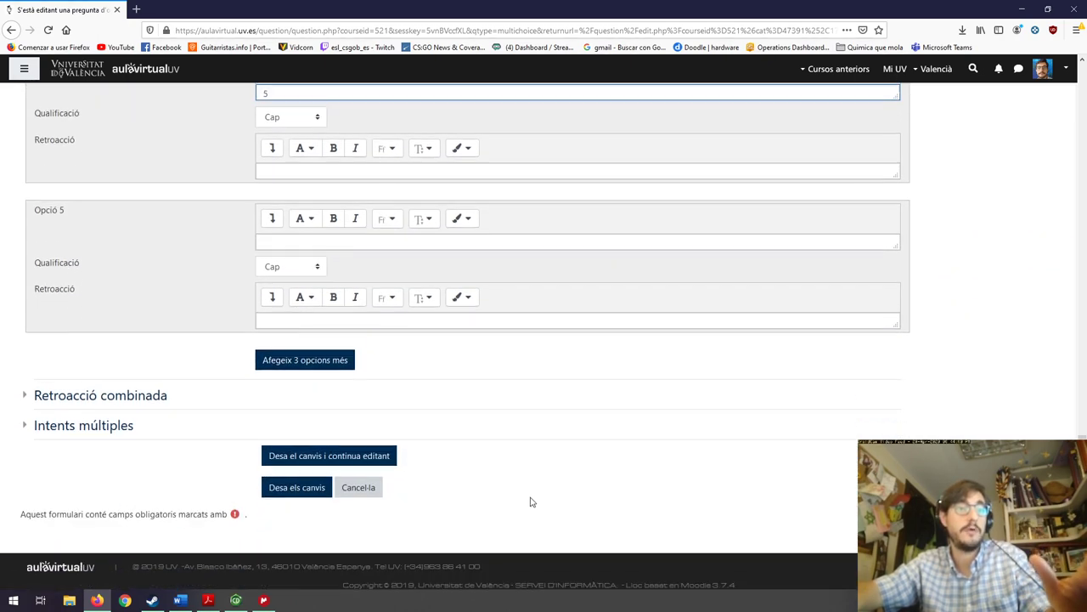
{"action": "left_click", "coordinate": [358, 450]}
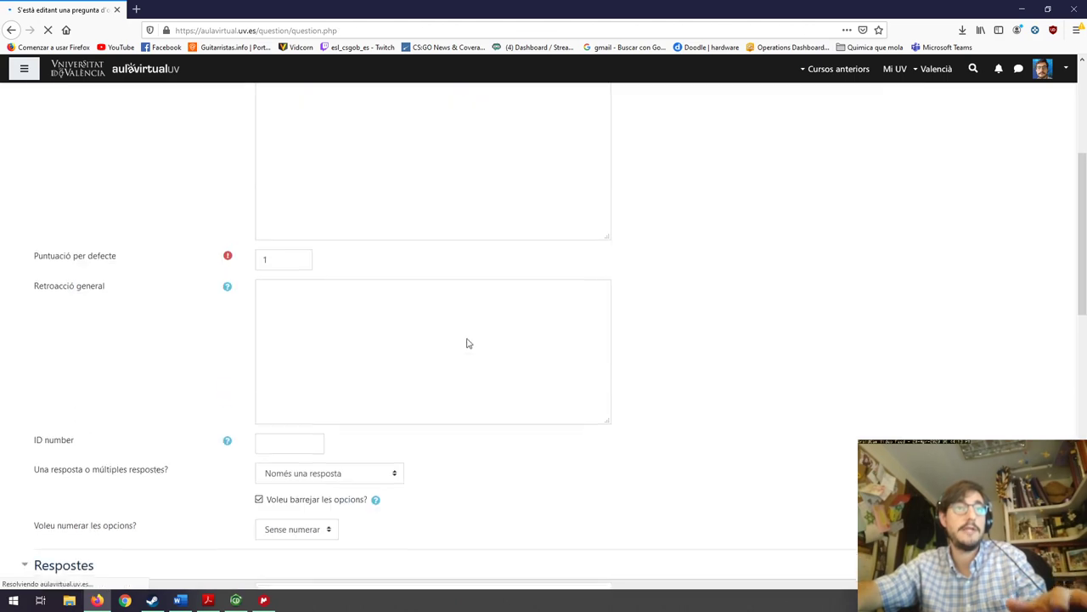
Set the grade of answer option 1 to 100% and save the question to the question bank
{"action": "scroll", "coordinate": [451, 400], "scroll_direction": "down", "scroll_amount": 8}
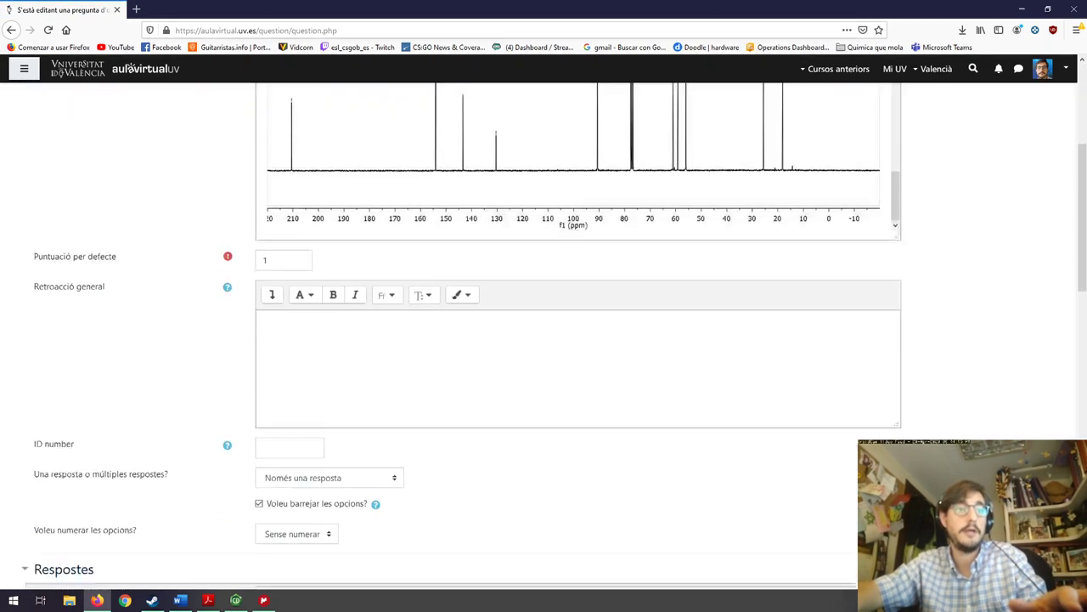
{"action": "left_click", "coordinate": [306, 405]}
{"action": "left_click", "coordinate": [287, 84]}
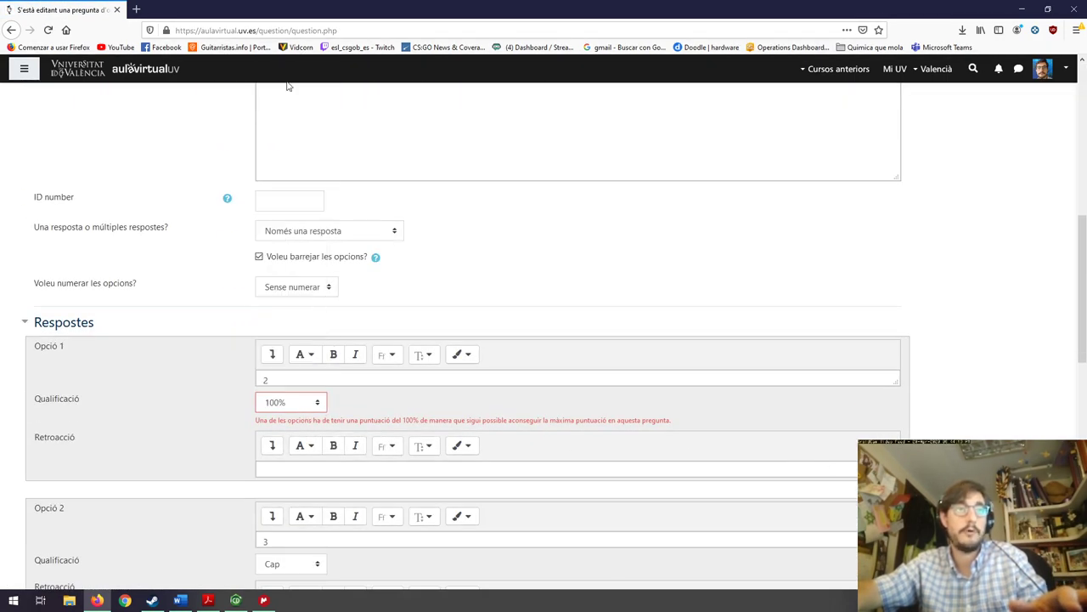
{"action": "scroll", "coordinate": [886, 406], "scroll_direction": "down", "scroll_amount": 10}
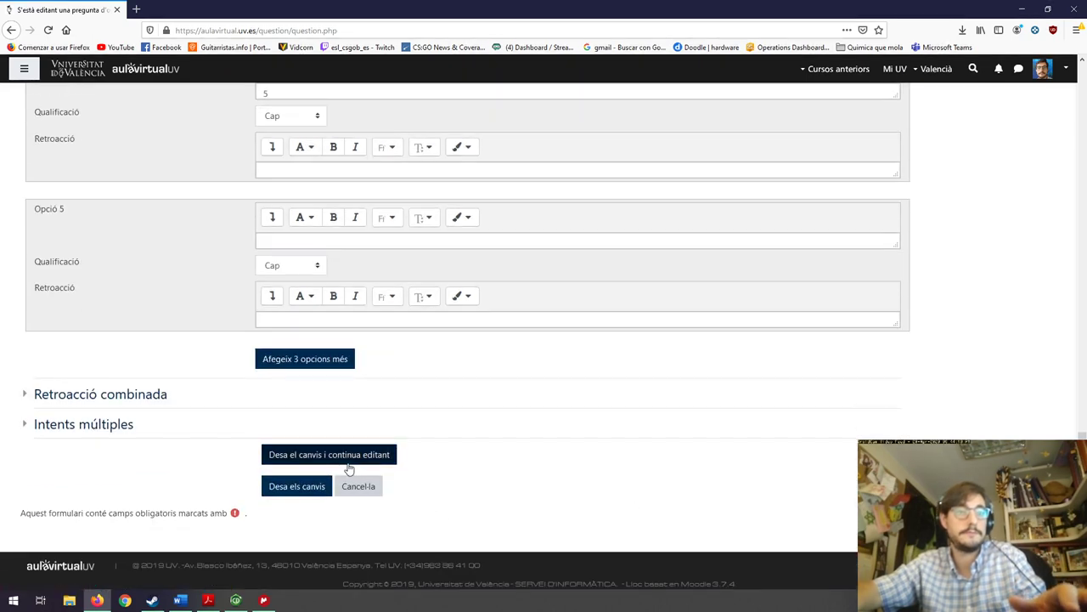
{"action": "left_click", "coordinate": [283, 493]}
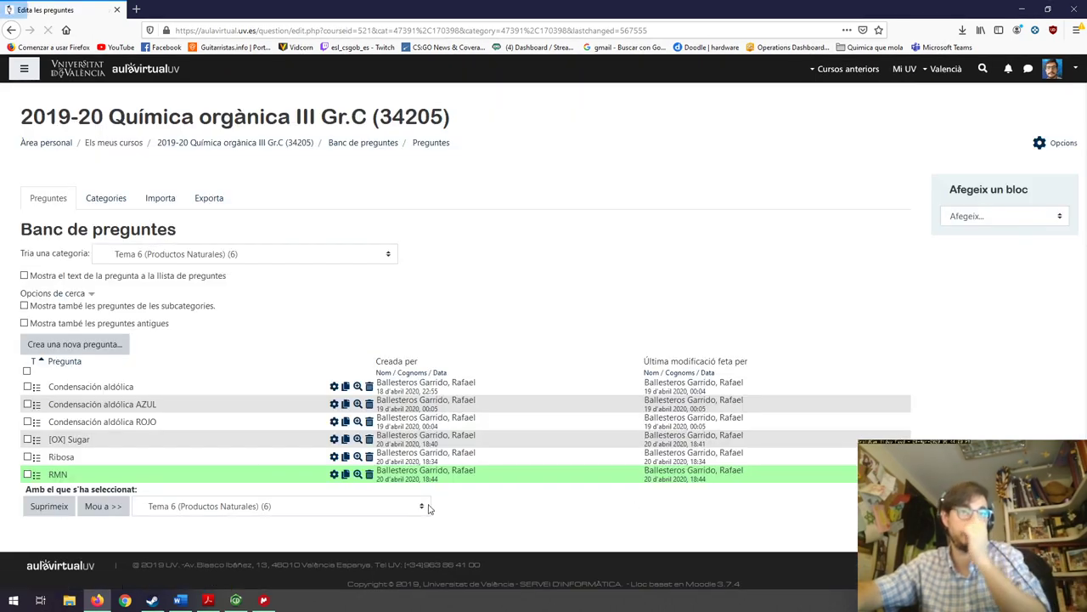
Preview the RMN question in a maximized window, check its spectrum and answer choices, and return to the question bank
{"action": "left_click", "coordinate": [358, 474]}
{"action": "left_click", "coordinate": [413, 12]}
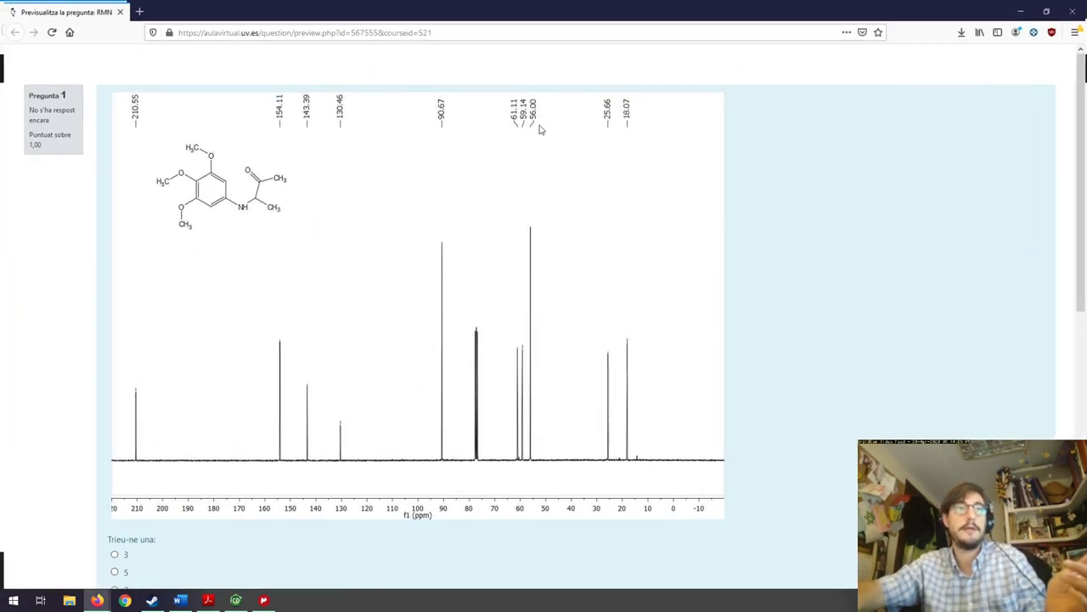
{"action": "scroll", "coordinate": [863, 291], "scroll_direction": "down", "scroll_amount": 1}
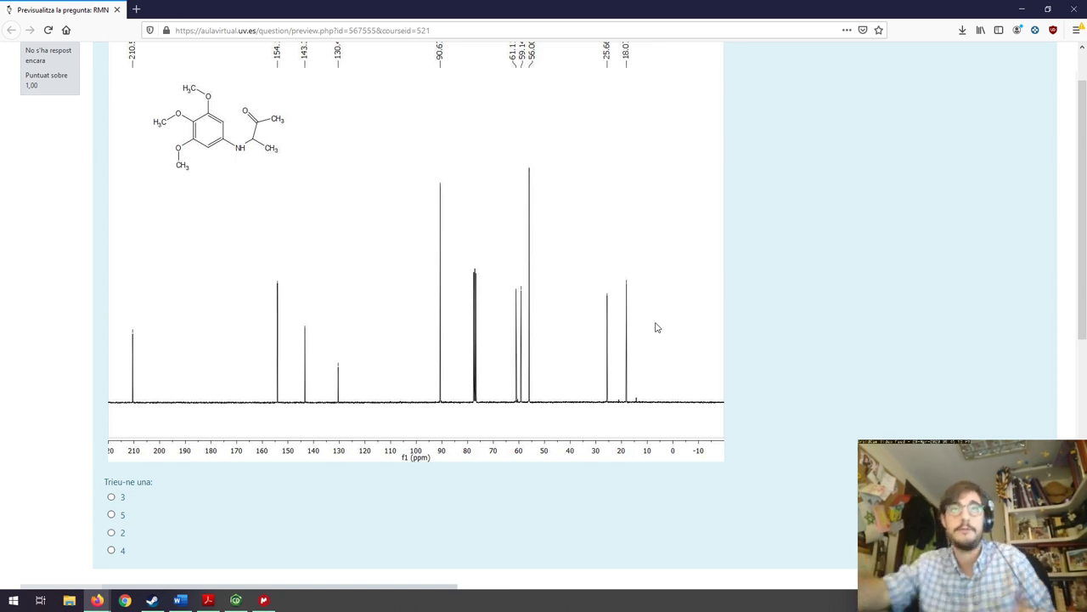
{"action": "left_click", "coordinate": [1022, 9]}
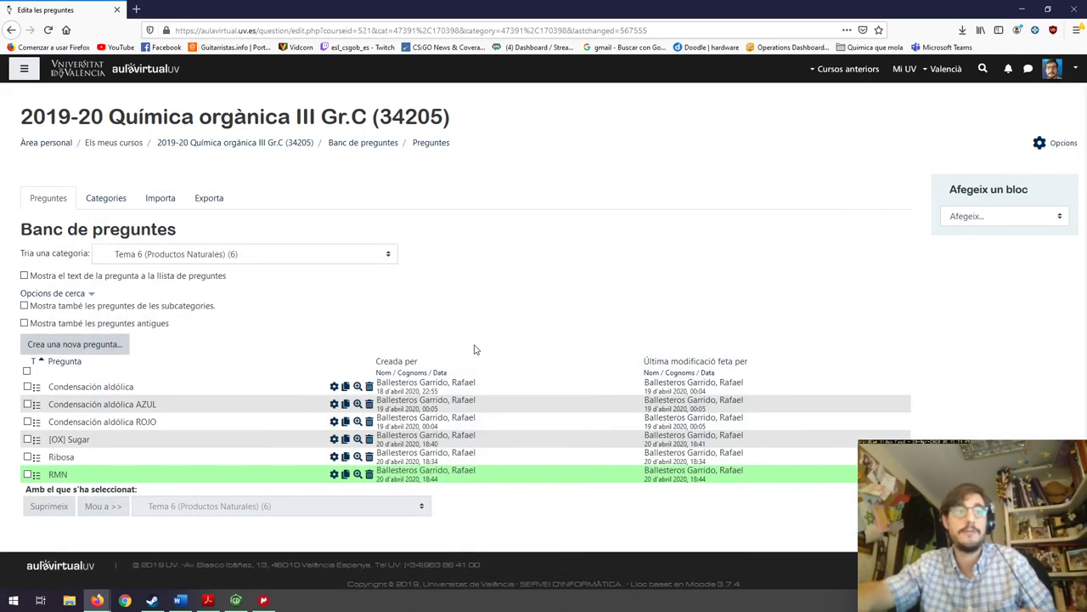